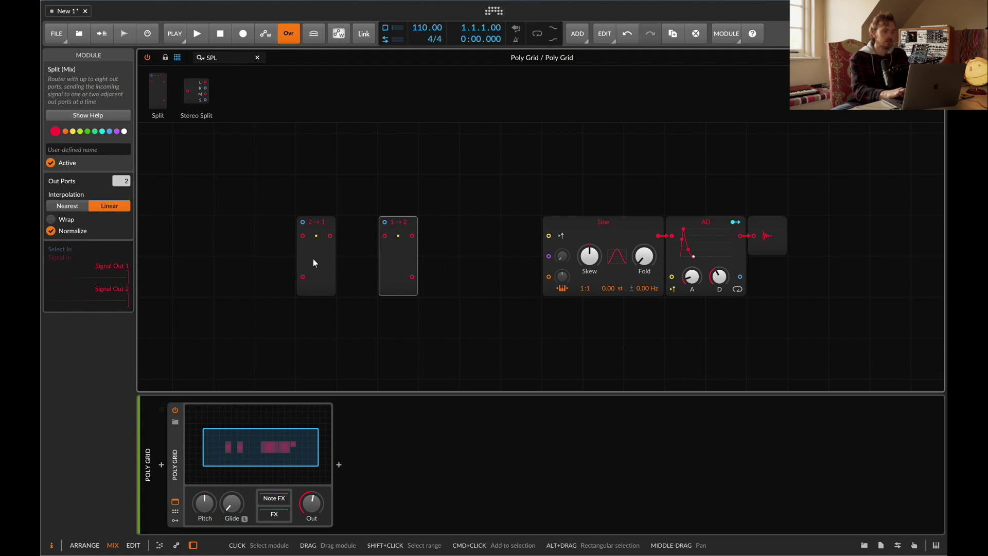
- Move the Split module out of the way above the oscillator and set the Merge module to 3 in ports
drag(389, 260, 650, 133)
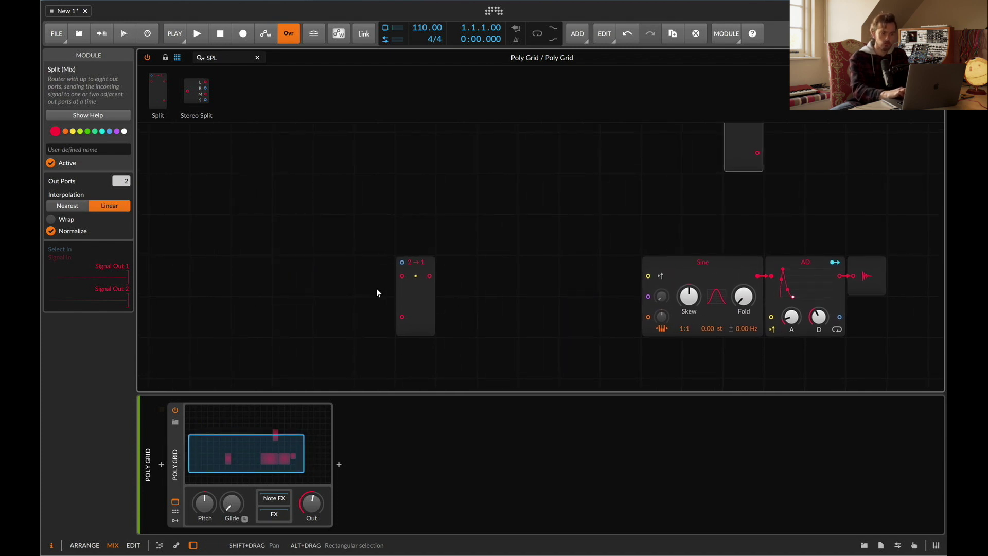
click(411, 263)
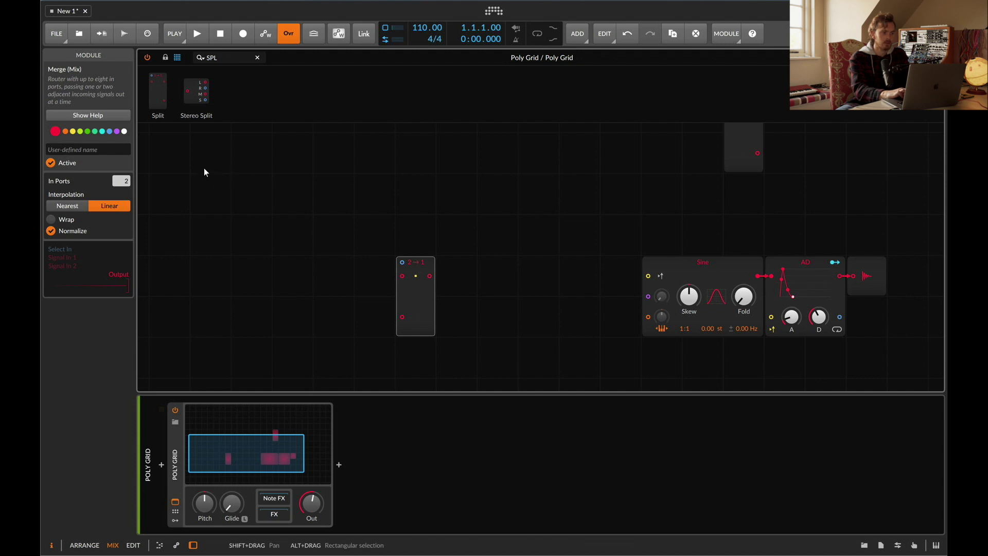
drag(125, 183, 125, 181)
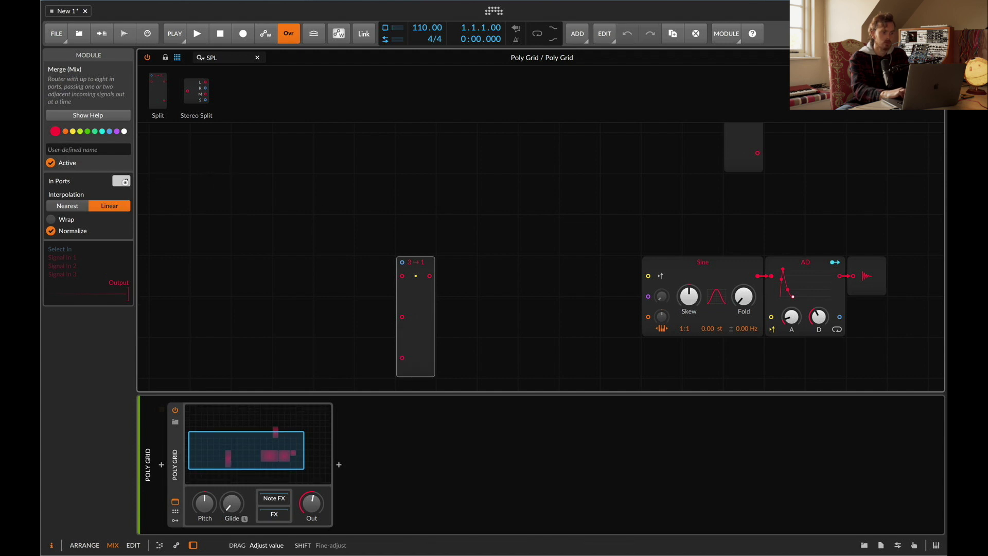
scroll(294, 269, down, 2)
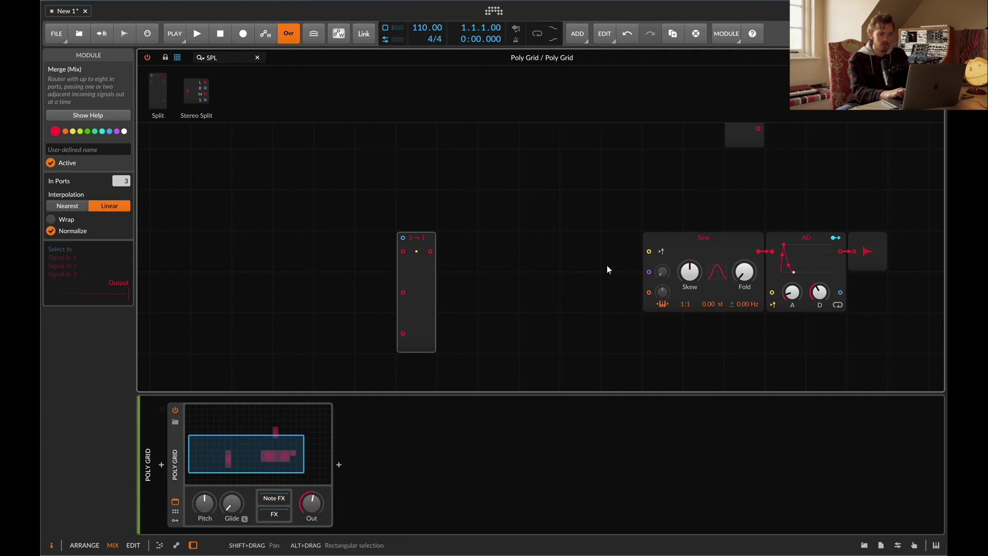
scroll(554, 260, right, 3)
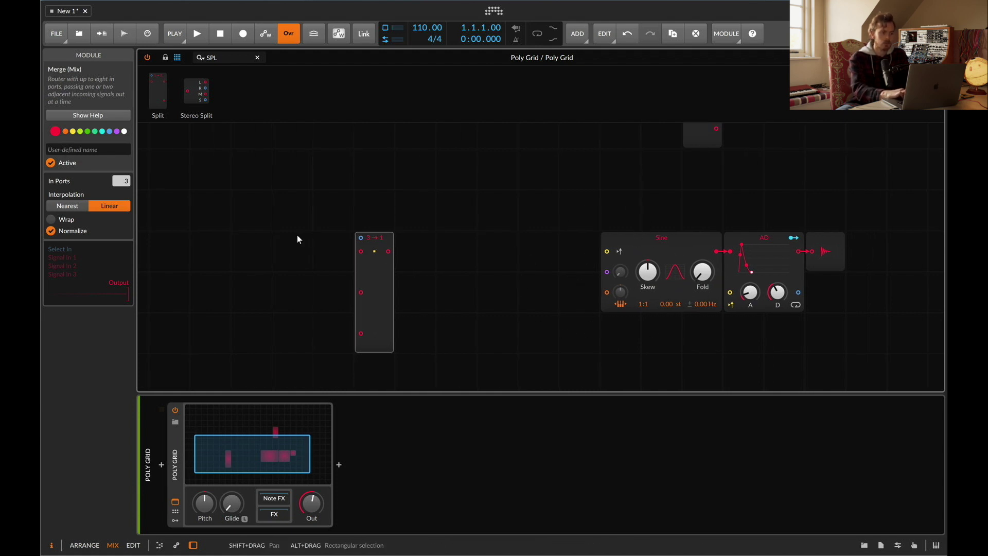
- Find the Pitch In module and place it on the grid ahead of the Merge module
click(229, 58)
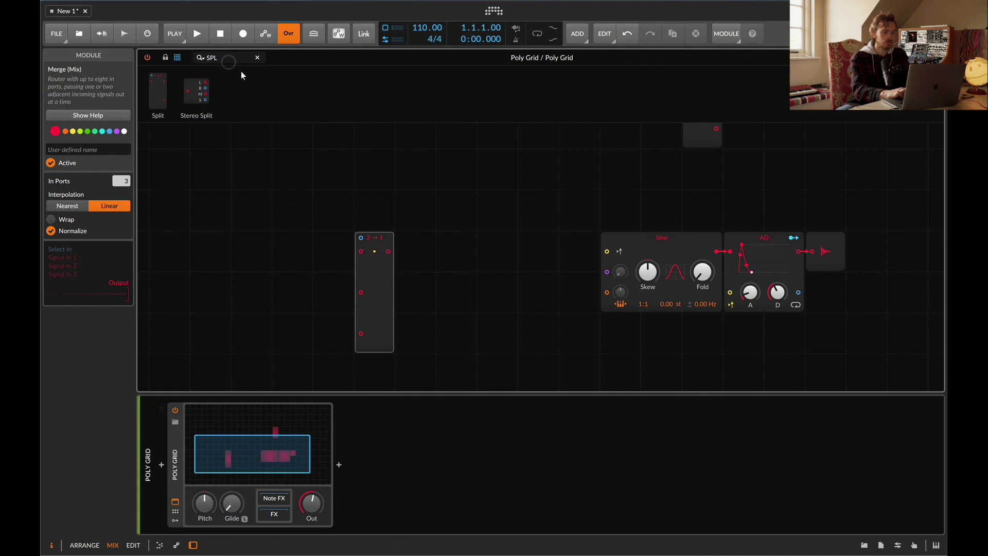
text(PITCH)
drag(162, 92, 234, 245)
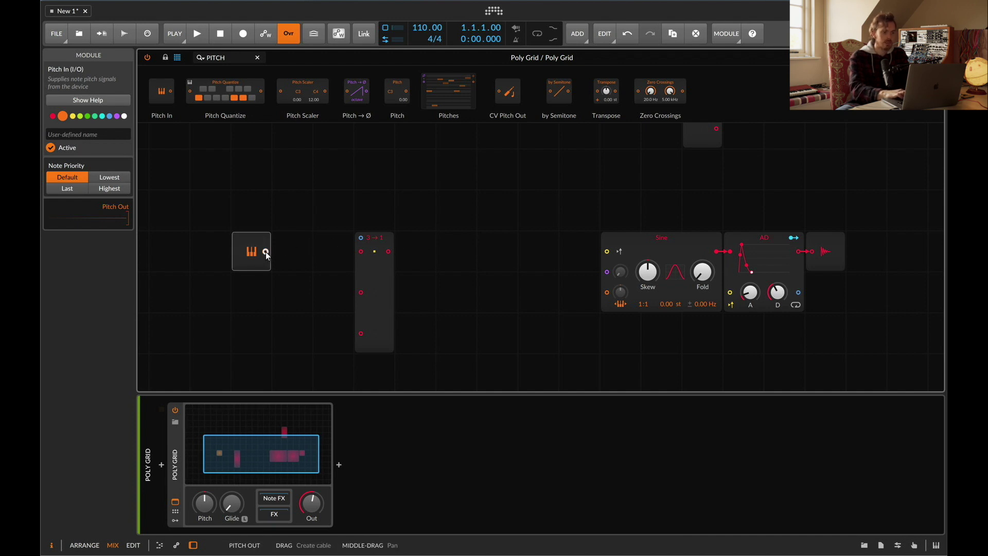
- Insert a Pitch Quantize after Pitch In with all seven natural notes enabled, and wire it to the Merge's first input
drag(265, 252, 248, 265)
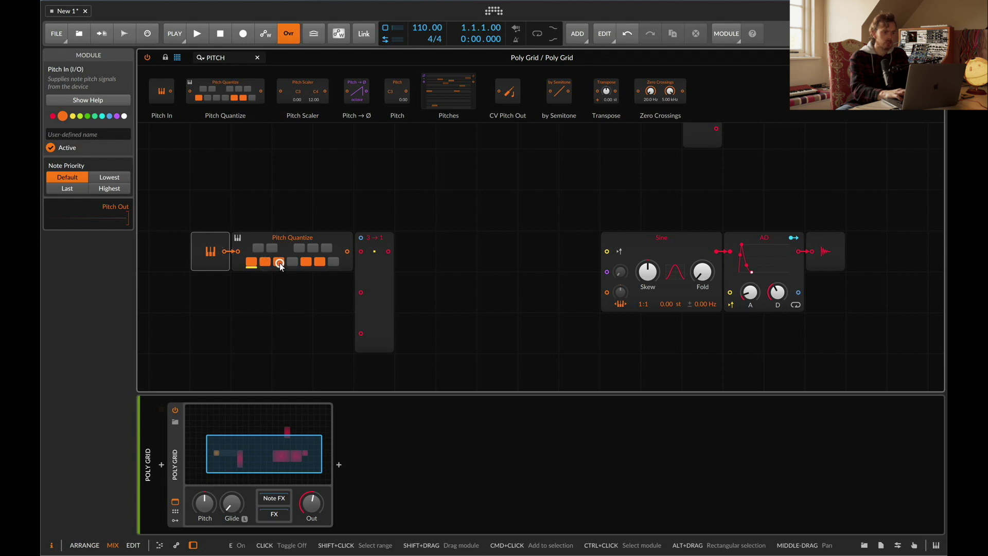
click(334, 261)
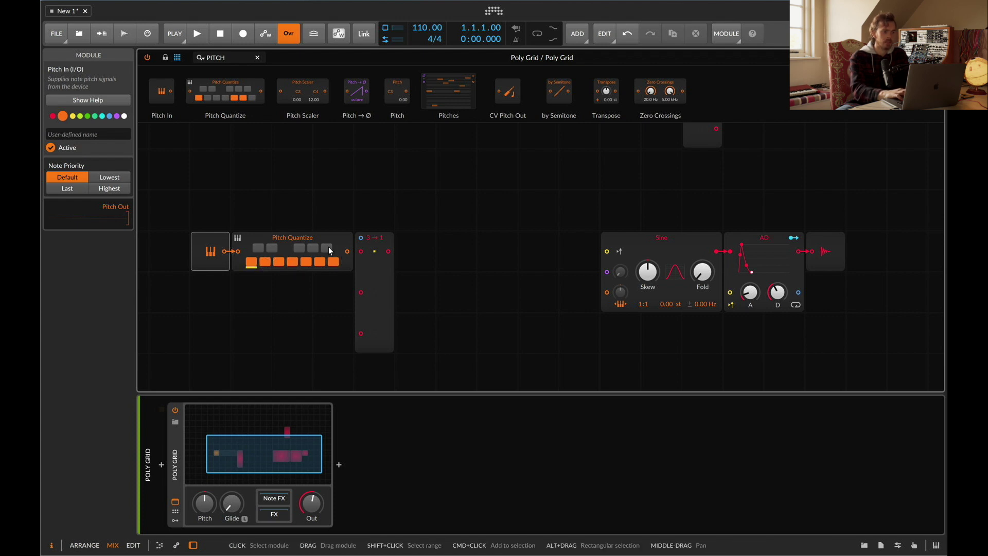
drag(349, 253, 362, 252)
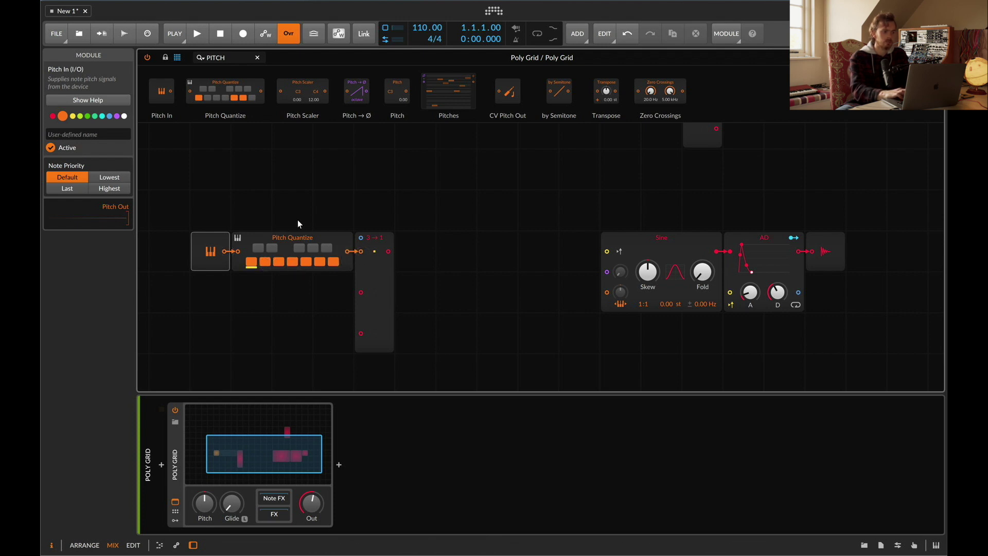
- Duplicate the Pitch Quantize module twice to make a stack of three beside the Merge inputs
click(202, 235)
click(258, 237)
key(super+d)
key(super+d)
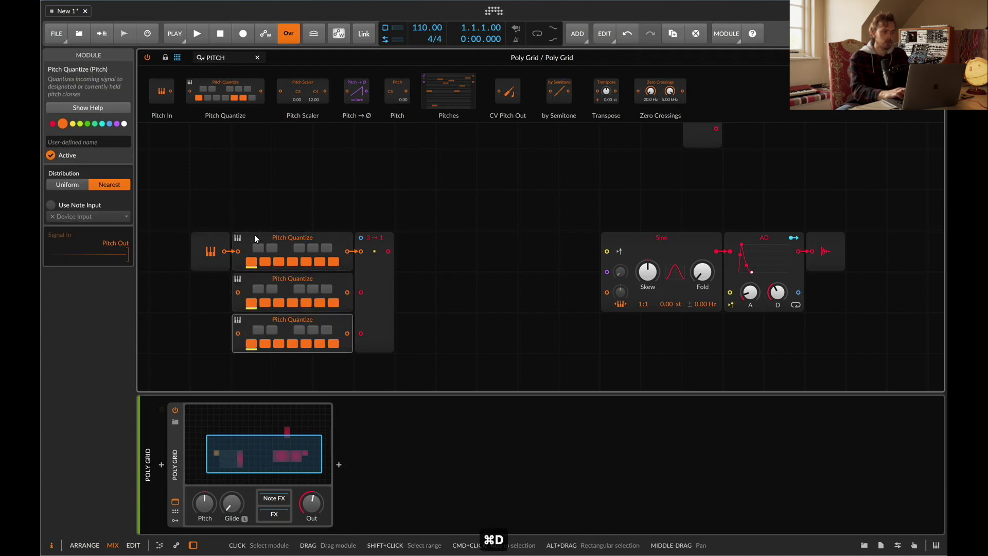
- Add a Transpose module set to 3 semitones between Pitch In and the second Pitch Quantize
text(tr)
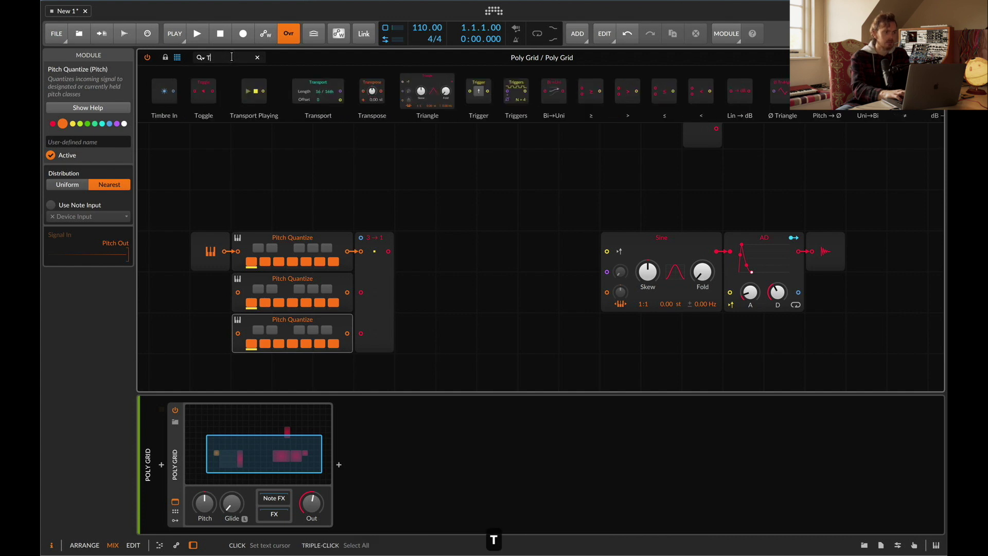
drag(293, 91, 207, 277)
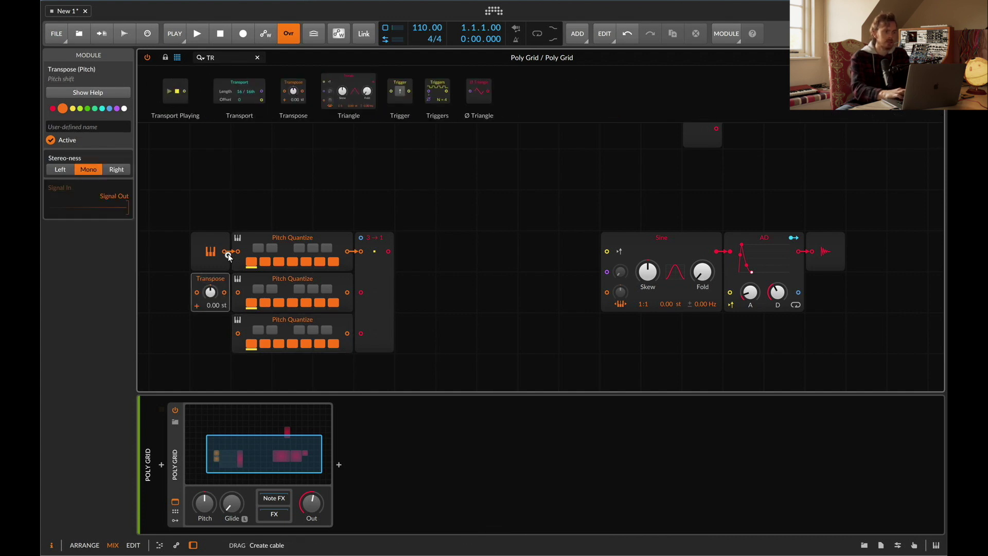
drag(215, 274, 238, 293)
super+click(211, 292)
text(3)
key(Return)
click(270, 309)
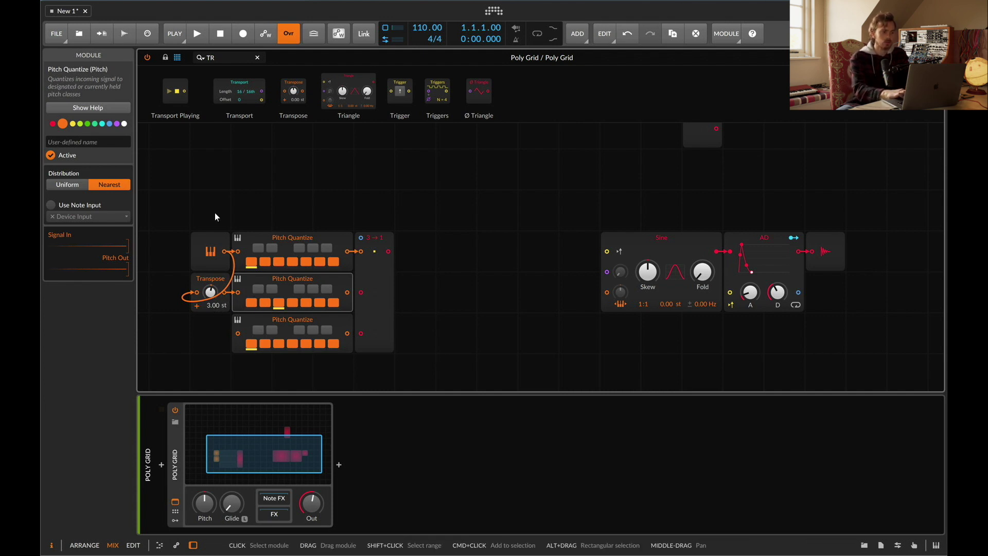
- Add another Transpose module in front of the third Pitch Quantize and set it to 7 semitones
double_click(211, 332)
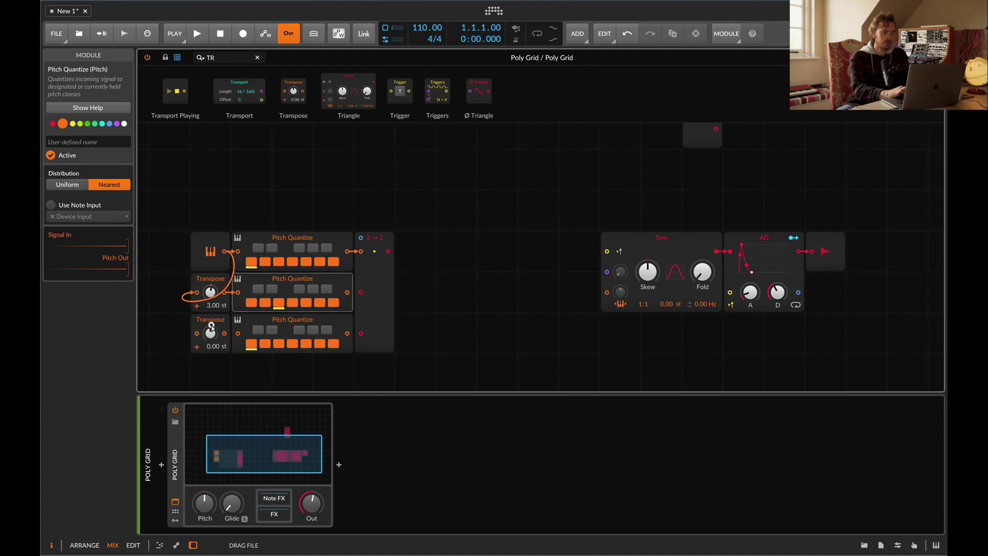
super+click(211, 334)
text(7)
key(Return)
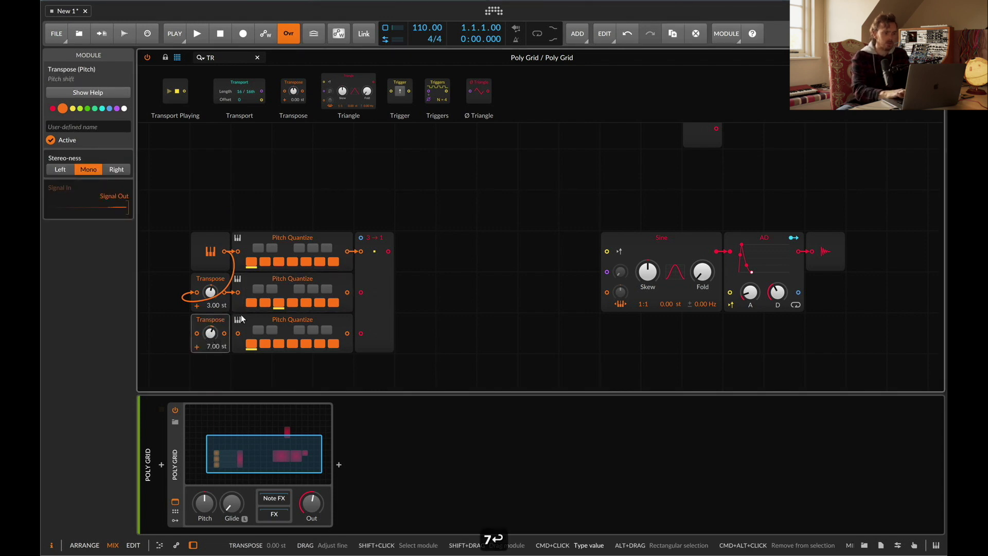
- Wire Pitch In through the lower Transpose to the third Pitch Quantize, and connect quantizers two and three to Merge inputs 2 and 3
drag(224, 252, 236, 335)
drag(347, 292, 361, 292)
drag(347, 334, 362, 334)
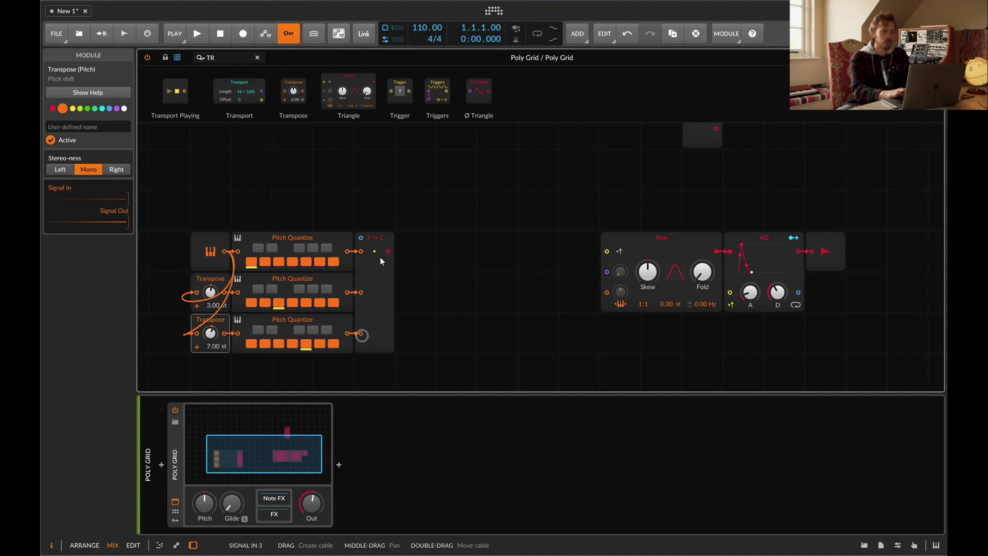
- Add a Gates sequencer below the Sine oscillator and connect its gate output to the AD envelope's gate input
click(225, 58)
key(super+a)
text(GATE)
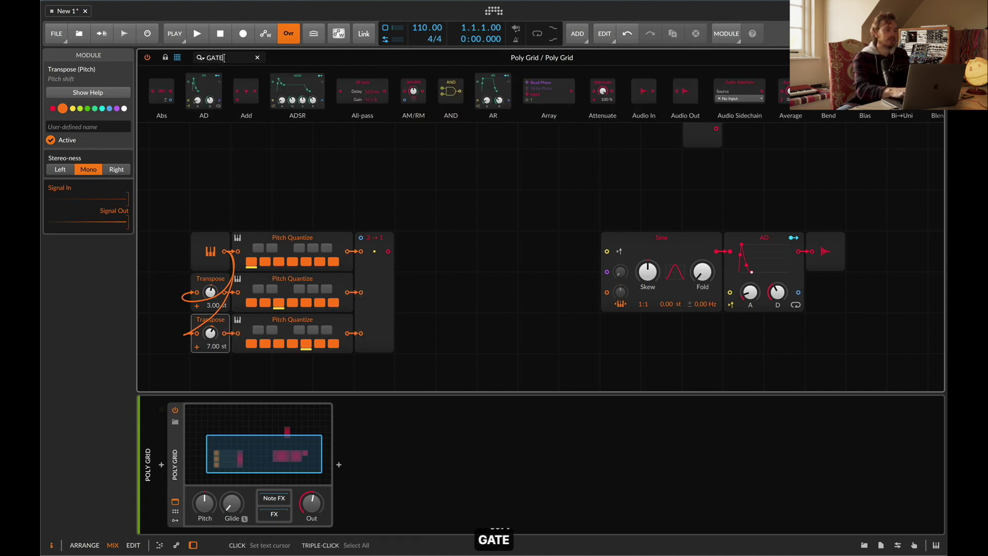
mouse_move(288, 93)
mouse_down()
mouse_move(692, 308)
mouse_move(637, 335)
mouse_move(728, 331)
mouse_move(622, 331)
mouse_up()
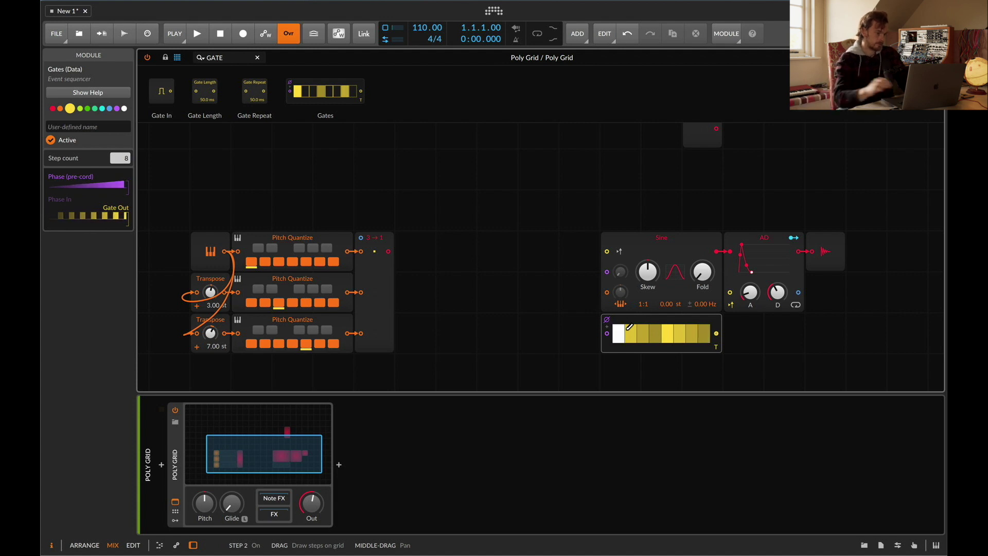
drag(715, 335, 729, 294)
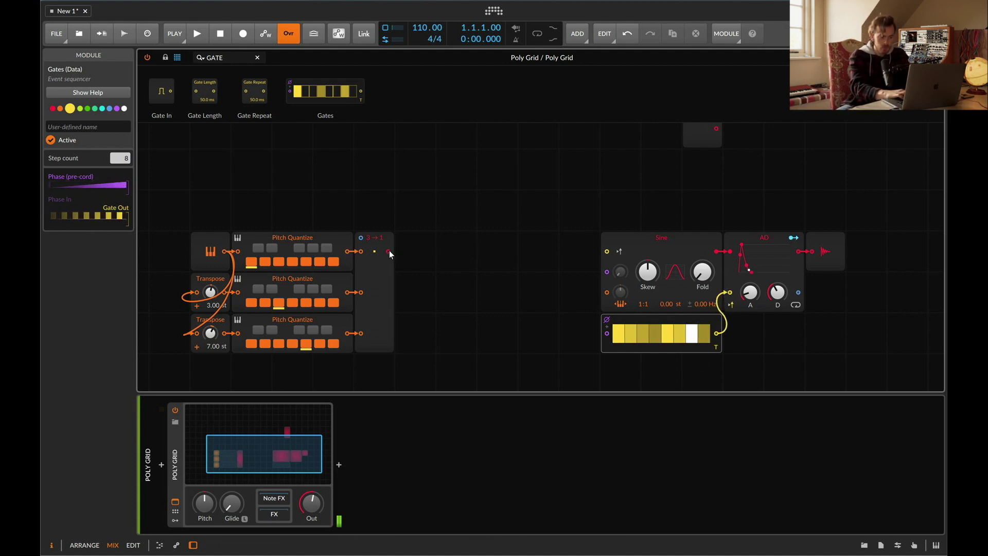
- Turn off the Sine oscillator's keyboard tracking and connect the Merge output to its pitch input
click(621, 304)
drag(389, 251, 606, 292)
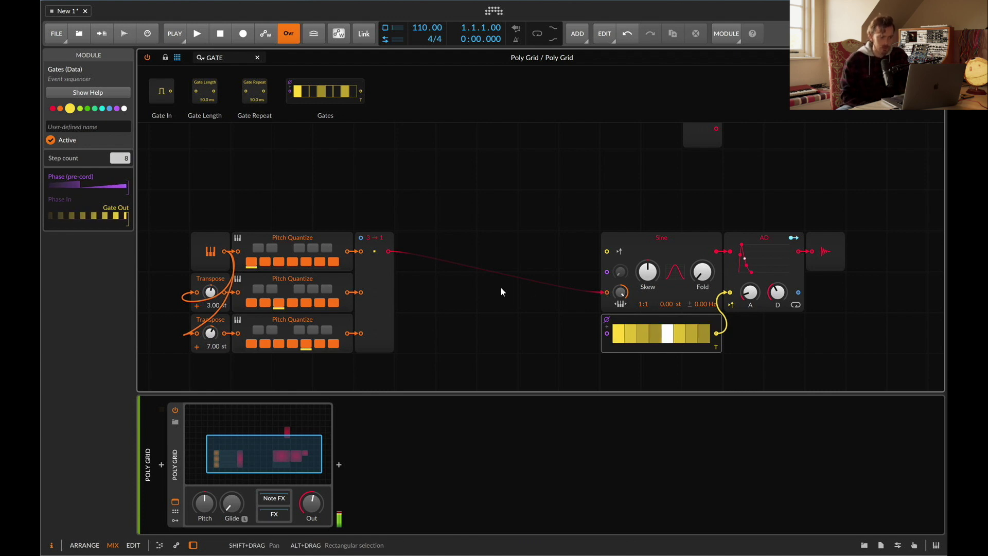
click(383, 241)
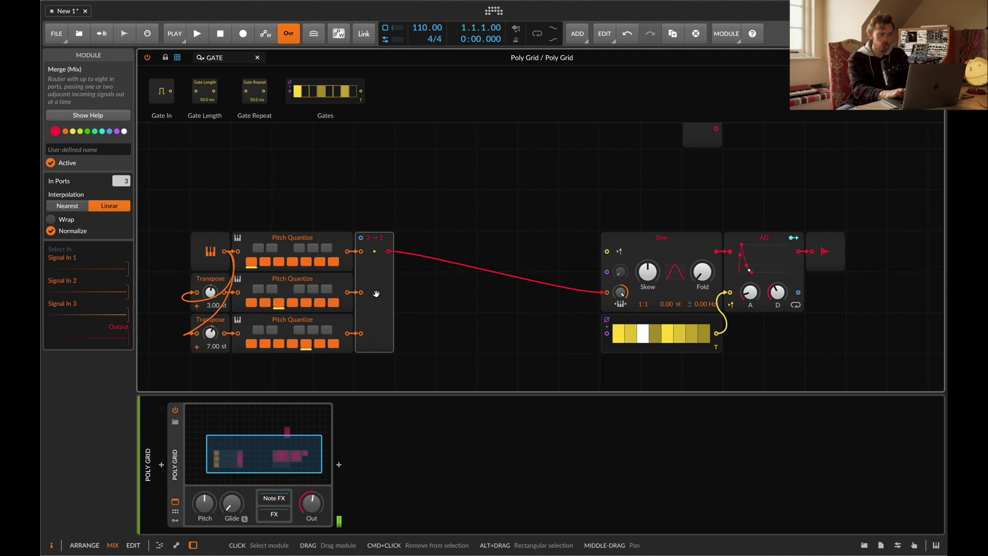
drag(351, 295, 364, 250)
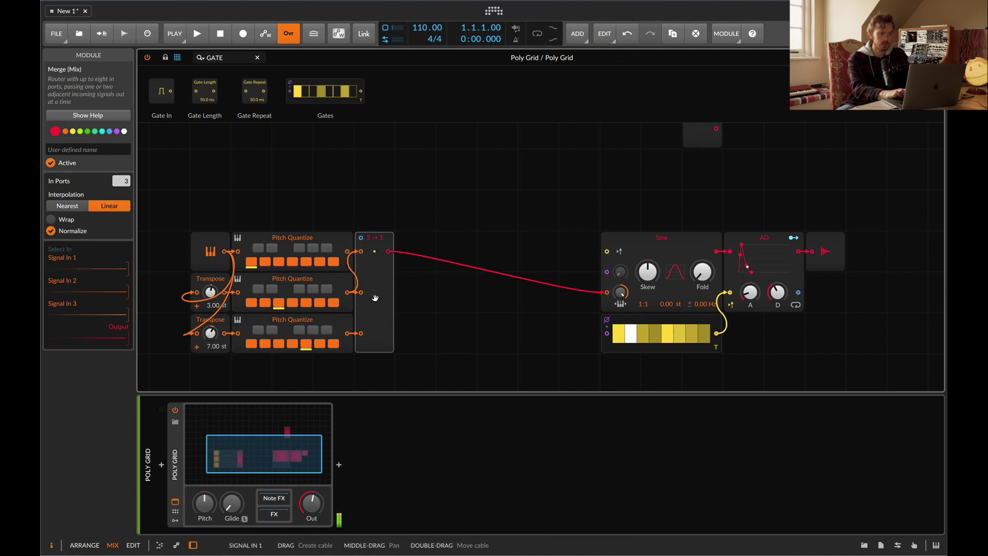
drag(349, 252, 361, 251)
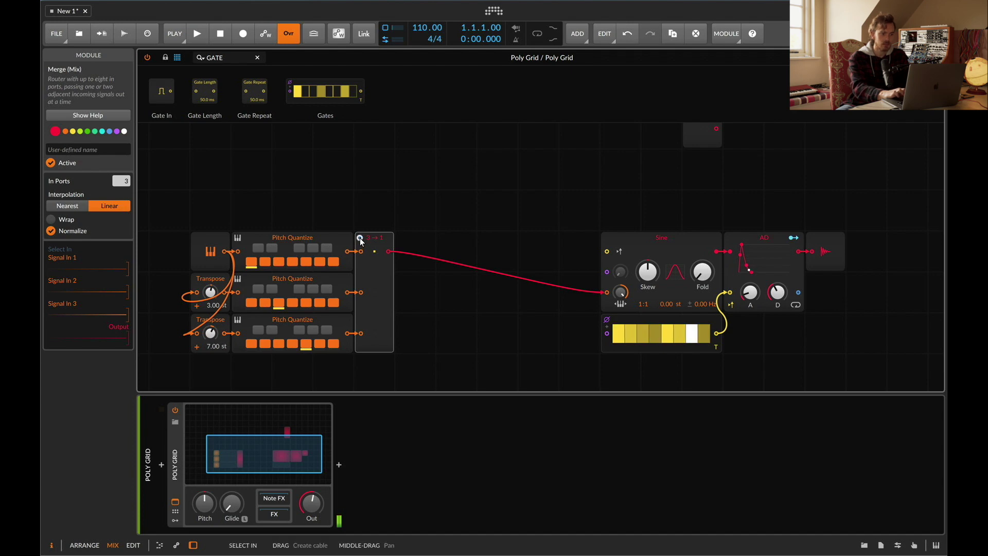
- View the Merge module's help to check how its Select In port and interpolation settings work
key(F1)
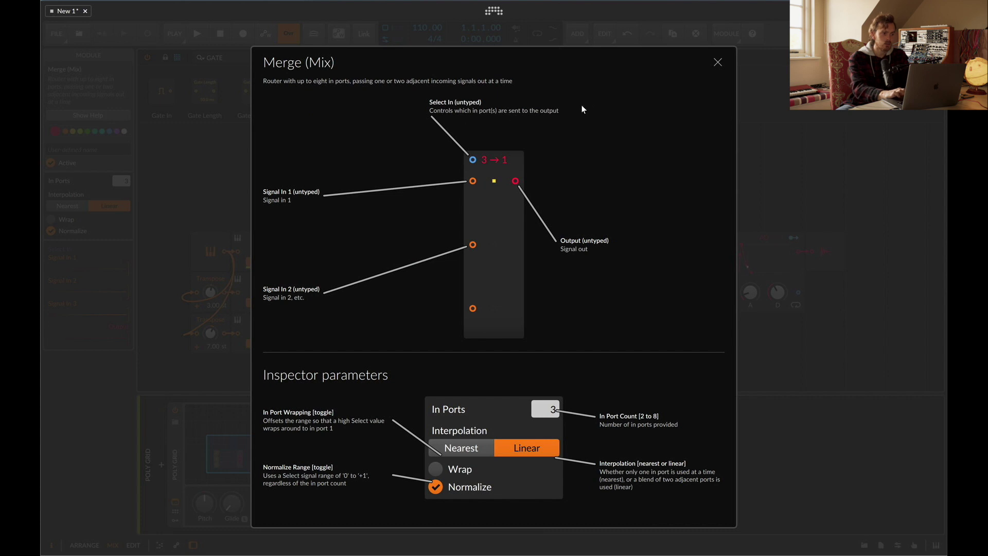
key(Escape)
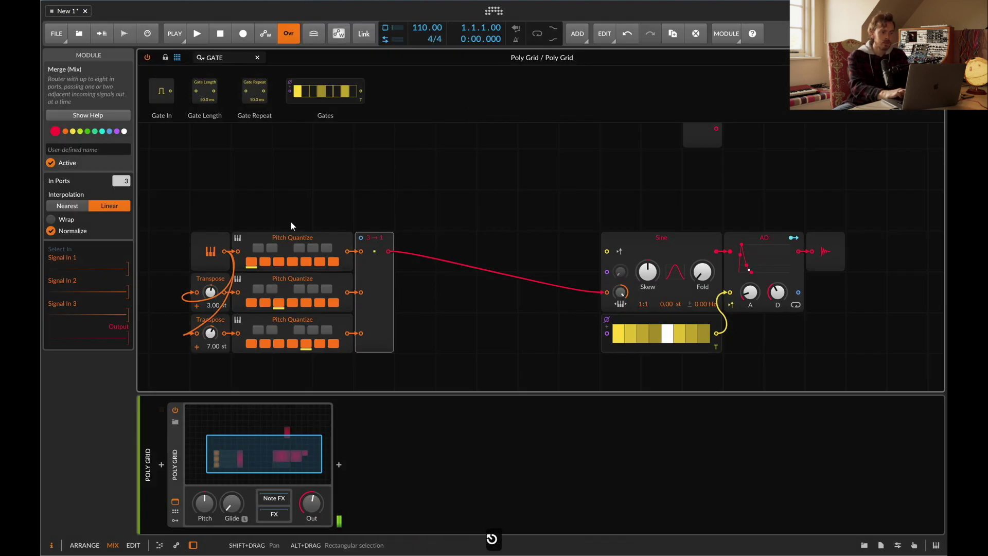
- Deactivate the Gates module, and place a Ø Counter with a step count of 3 above the Merge module
click(672, 322)
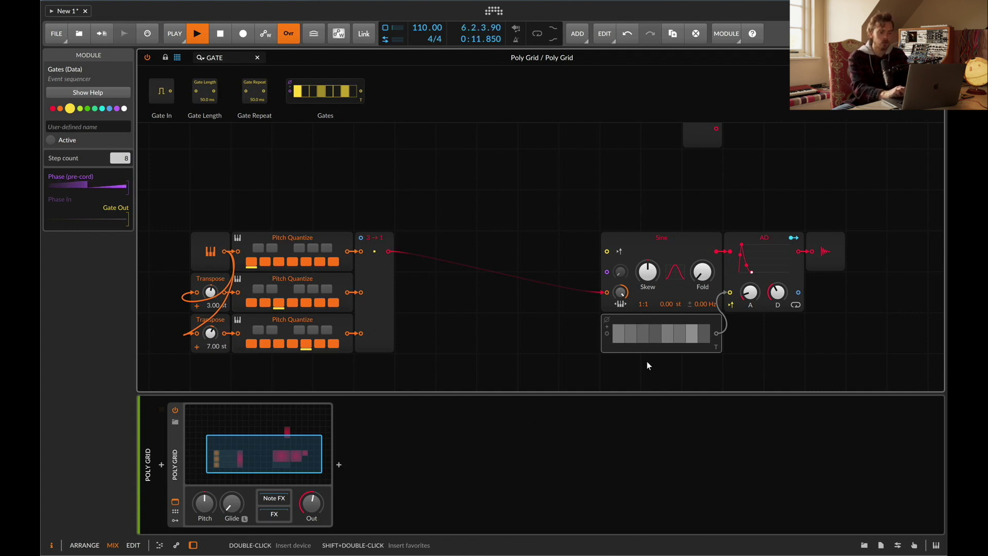
click(235, 60)
text(COUN)
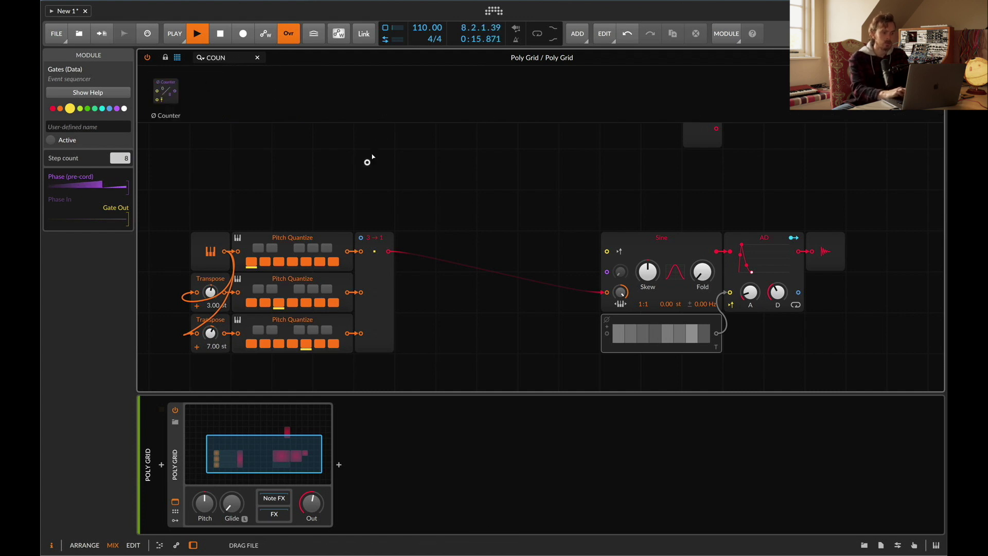
drag(376, 145, 375, 206)
click(383, 276)
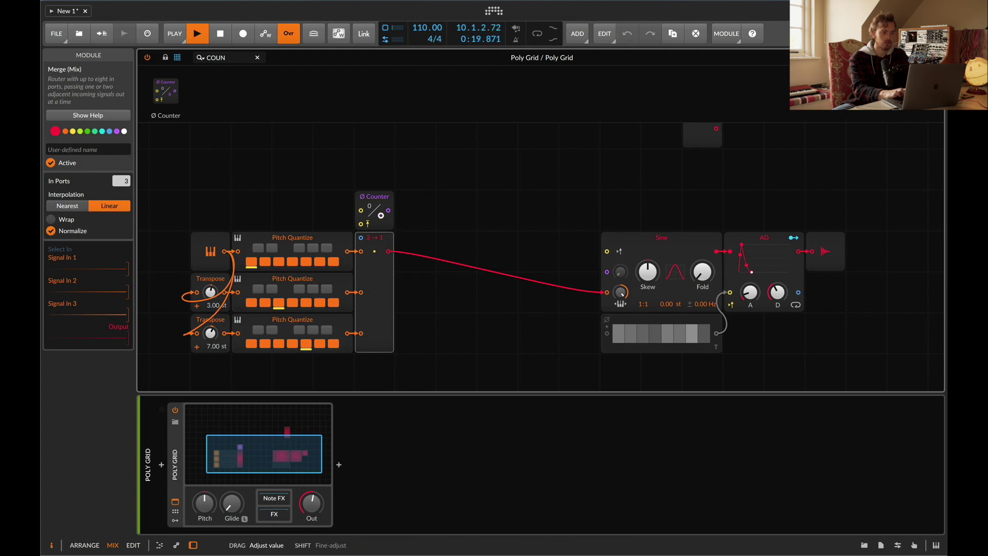
drag(381, 215, 381, 227)
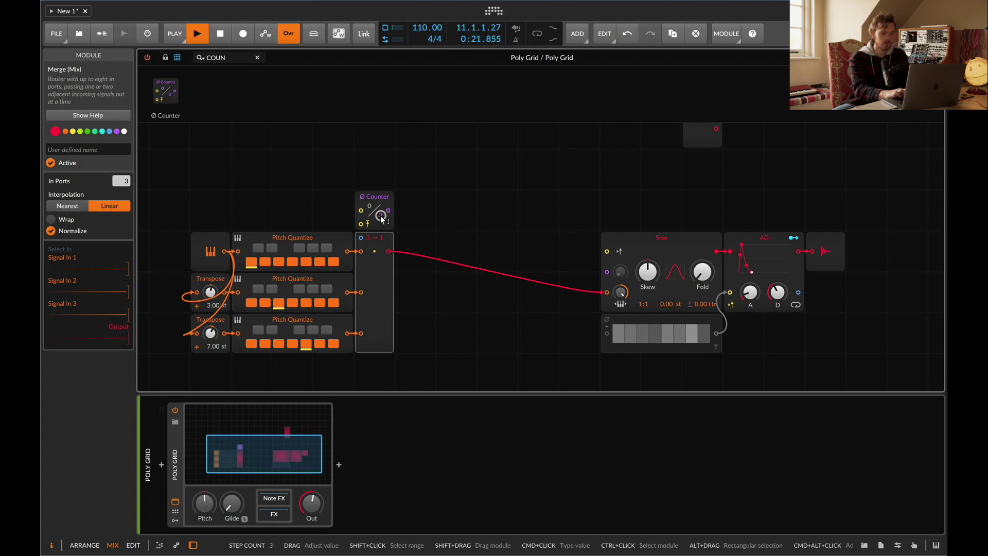
- Reactivate Gates and wire its gate output into the Ø Counter, with the counter's phase output feeding the Merge's Select In
click(648, 322)
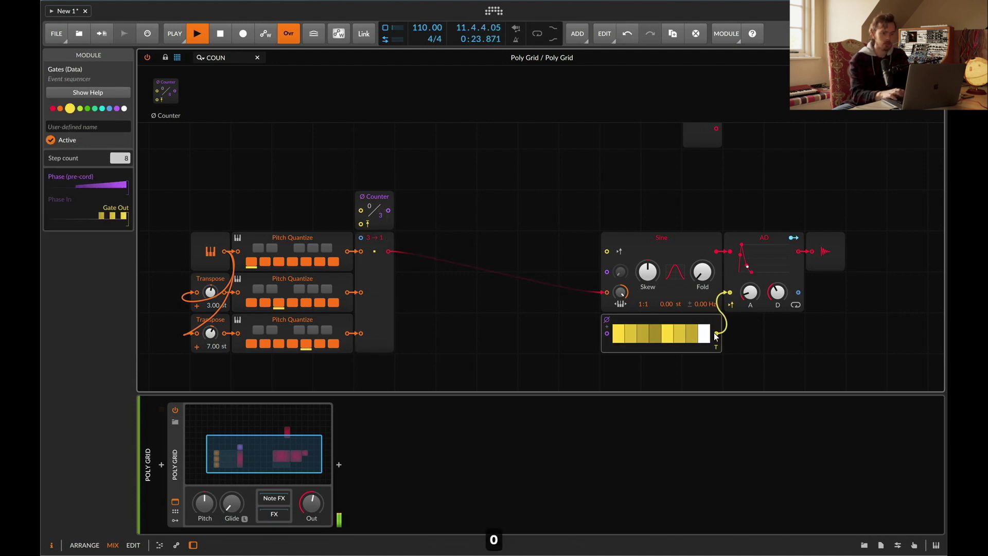
drag(716, 334, 363, 212)
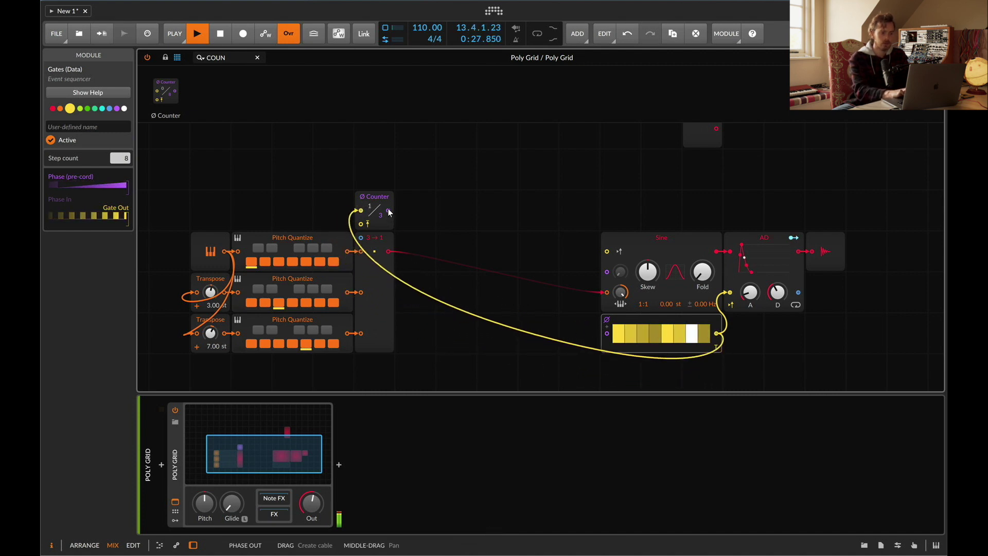
drag(390, 215, 367, 242)
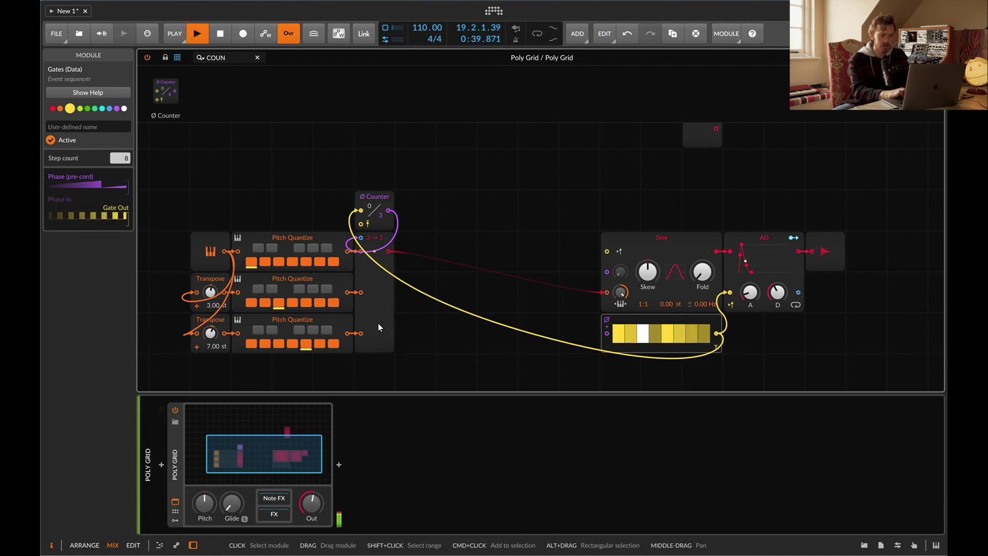
- Enable Wrap on the Merge module
click(375, 293)
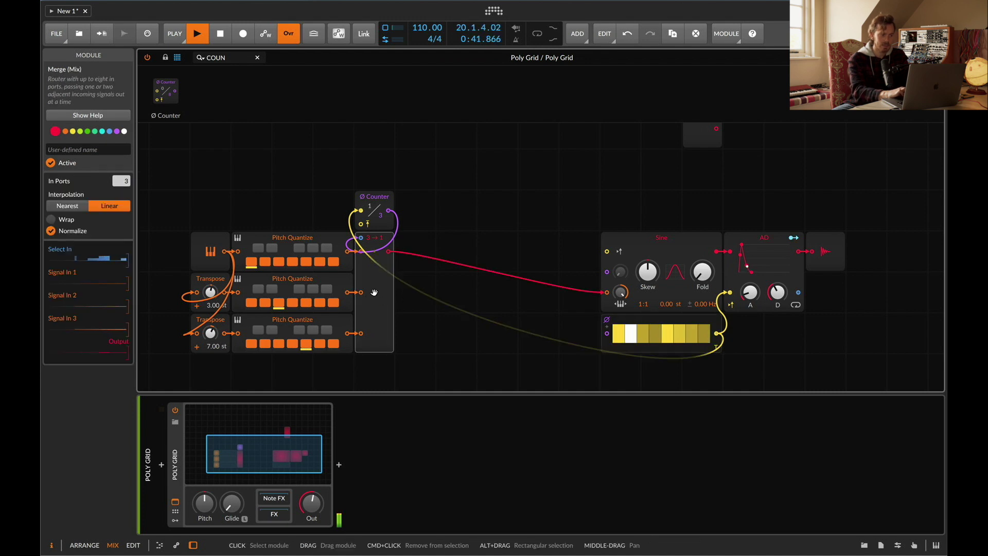
click(52, 219)
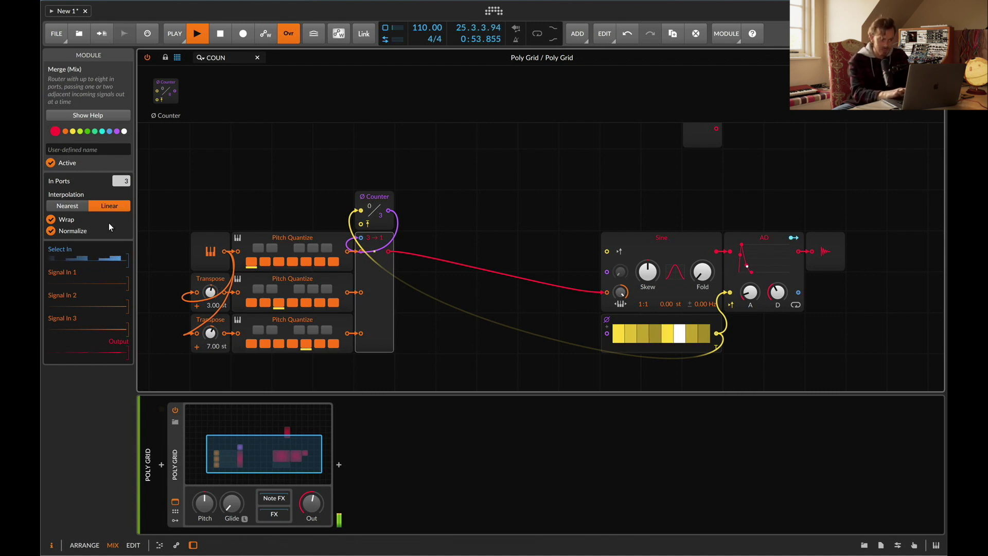
- Toggle the Merge's Wrap option off and back on, and play notes to audition the three-note cycle
click(50, 219)
click(50, 219)
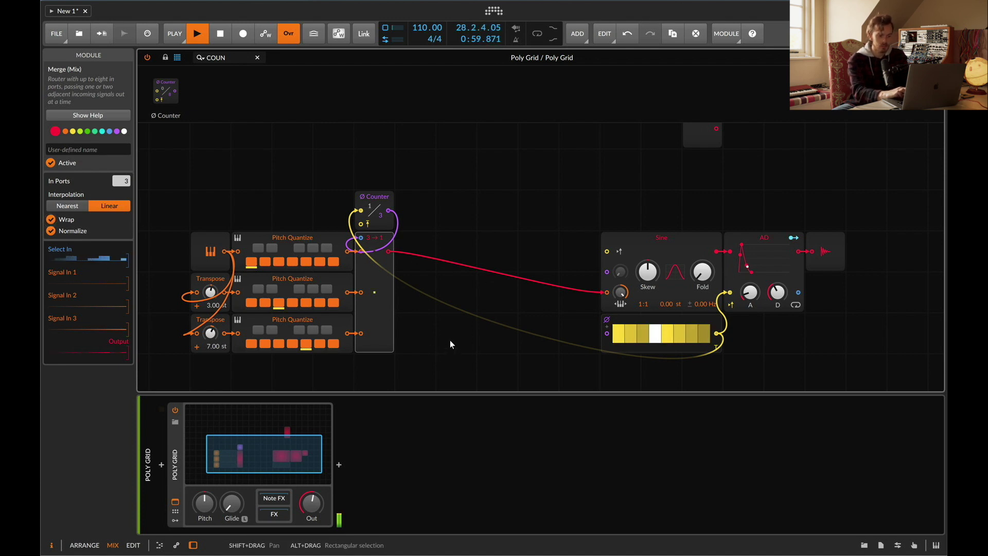
key(f)
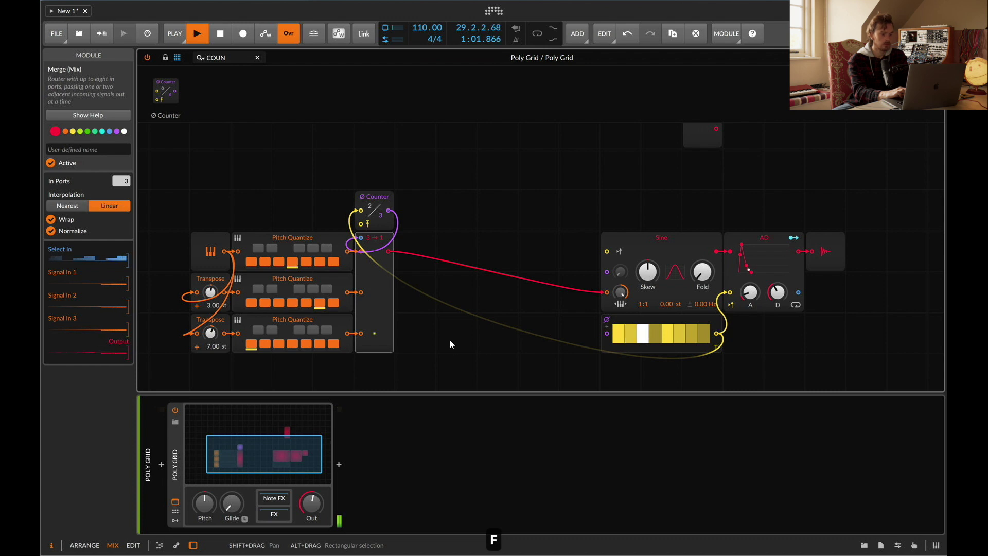
key(x)
key(h)
key(x)
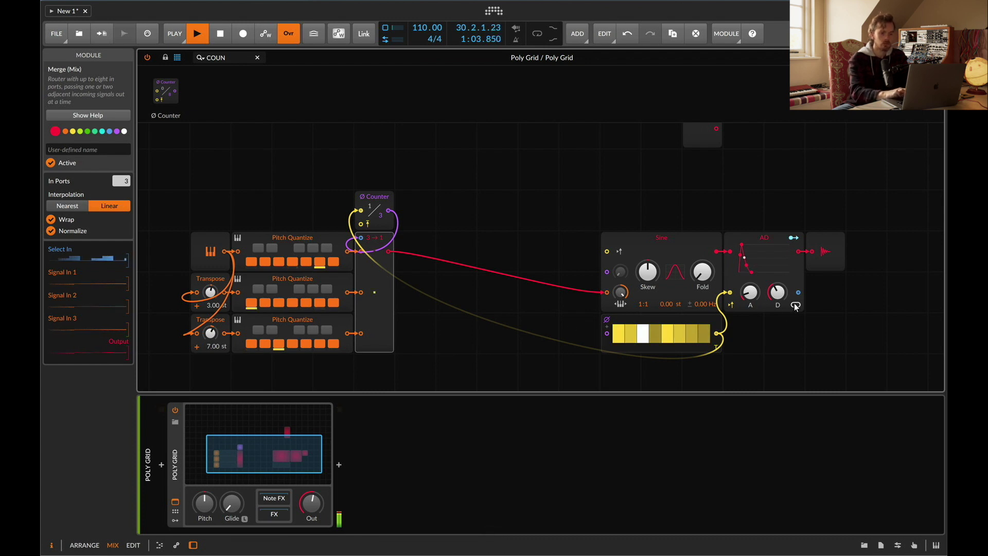
key(j)
key(o)
key(s)
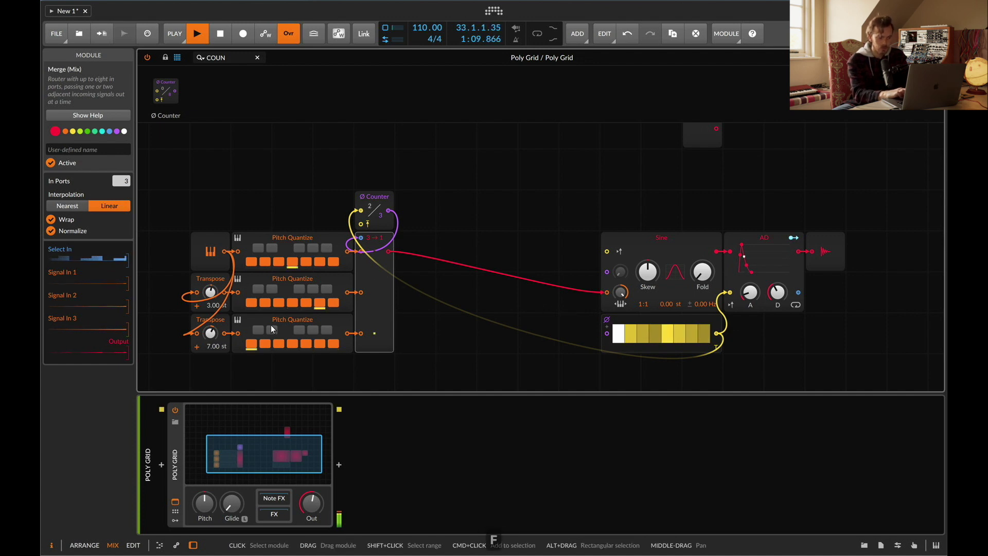
key(a)
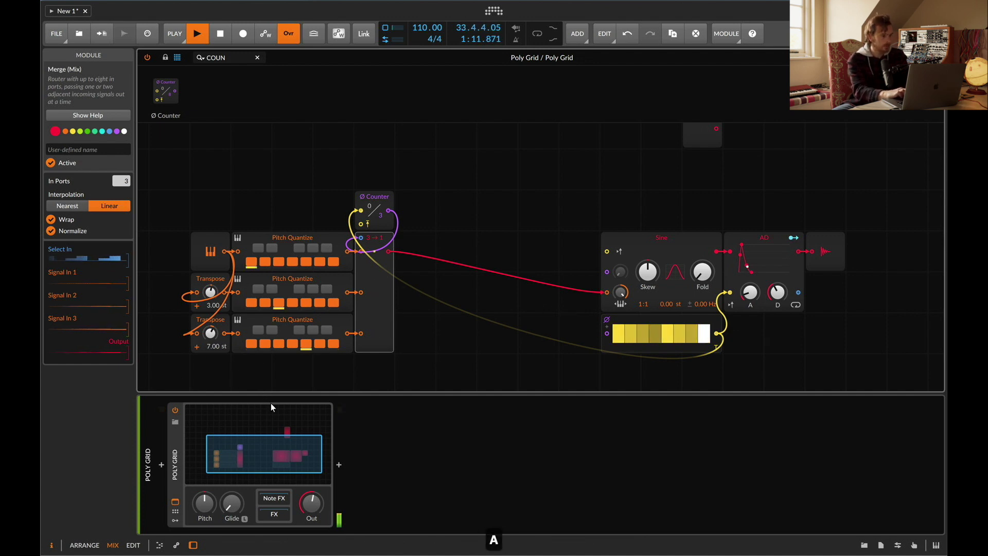
key(d)
key(h)
- Set the Gates module's step count to 16 and fill its empty second half with gates of varying level
click(662, 320)
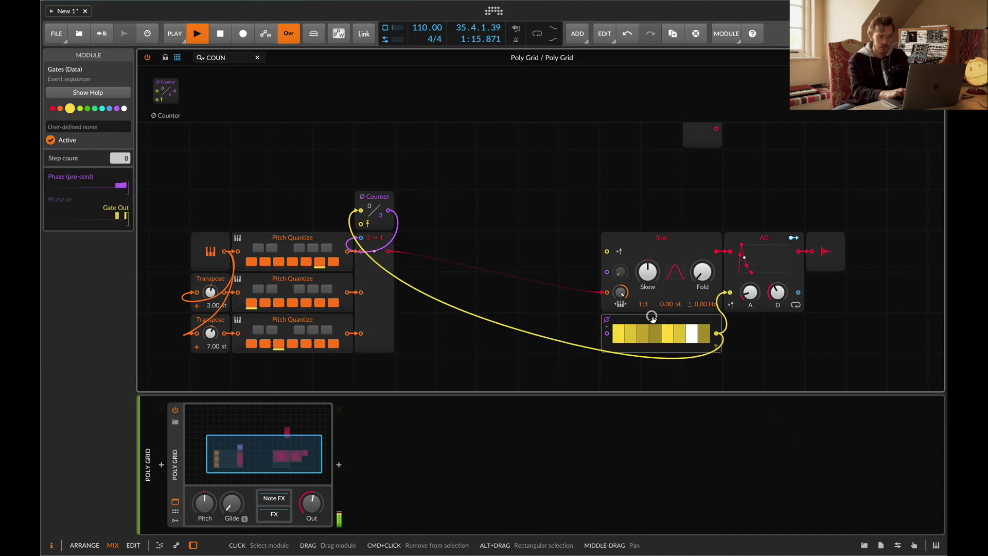
double_click(121, 159)
text(16)
key(Return)
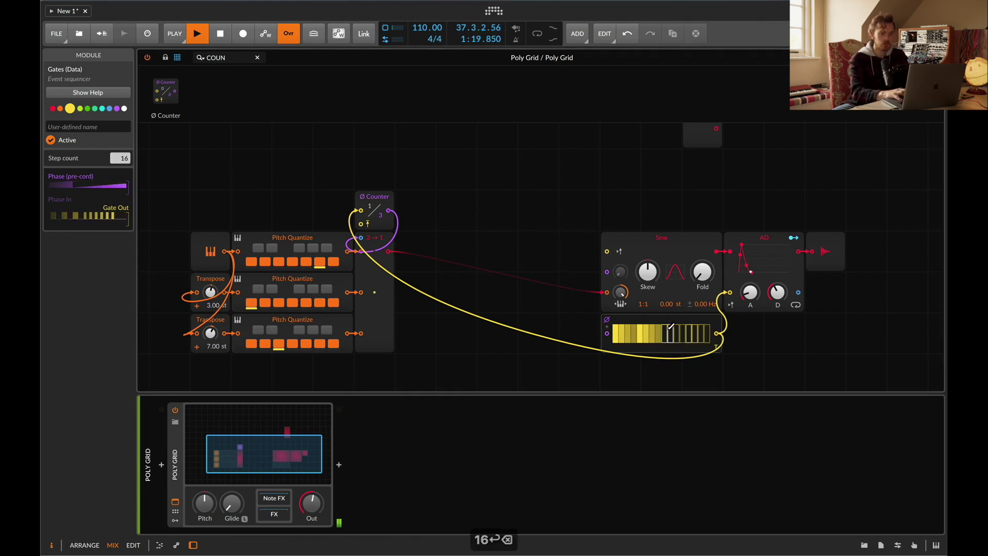
key(s)
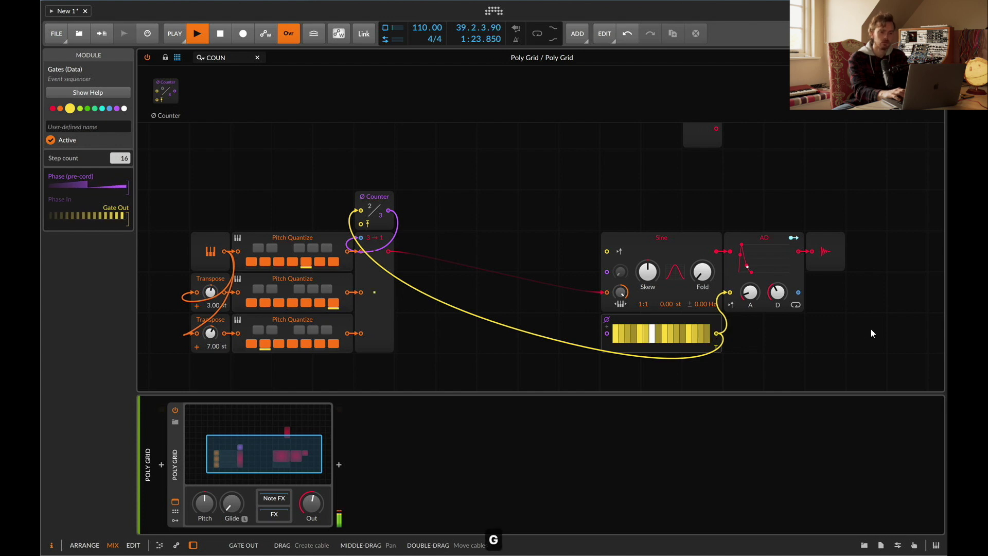
- Shorten the AD envelope's decay slightly
drag(799, 293, 783, 302)
drag(776, 296, 771, 294)
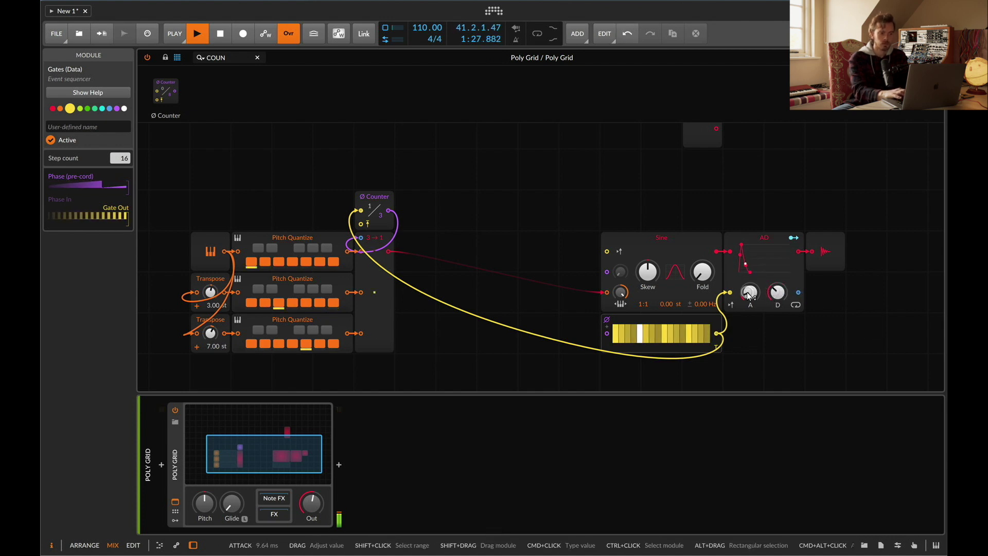
- Set the upper Transpose module to -9 st and the lower one to 10 st, and play notes to audition the new chord
super+click(209, 293)
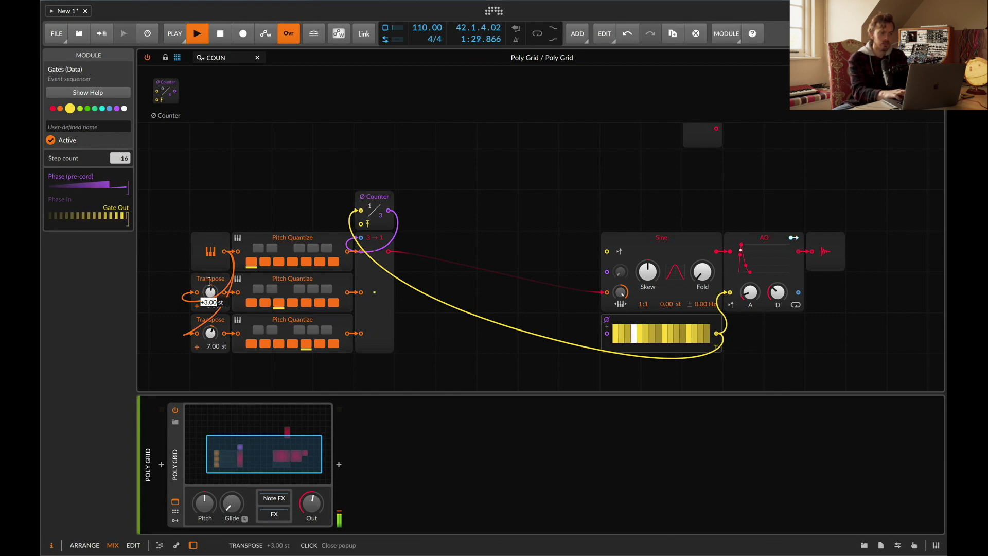
text(-9)
key(Return)
key(f)
super+click(210, 333)
text(10)
key(Return)
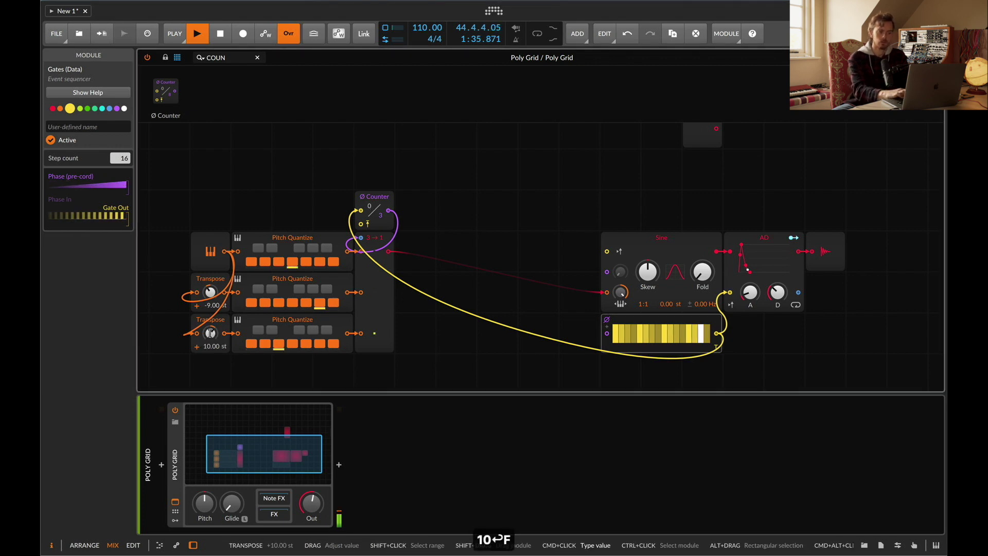
key(a)
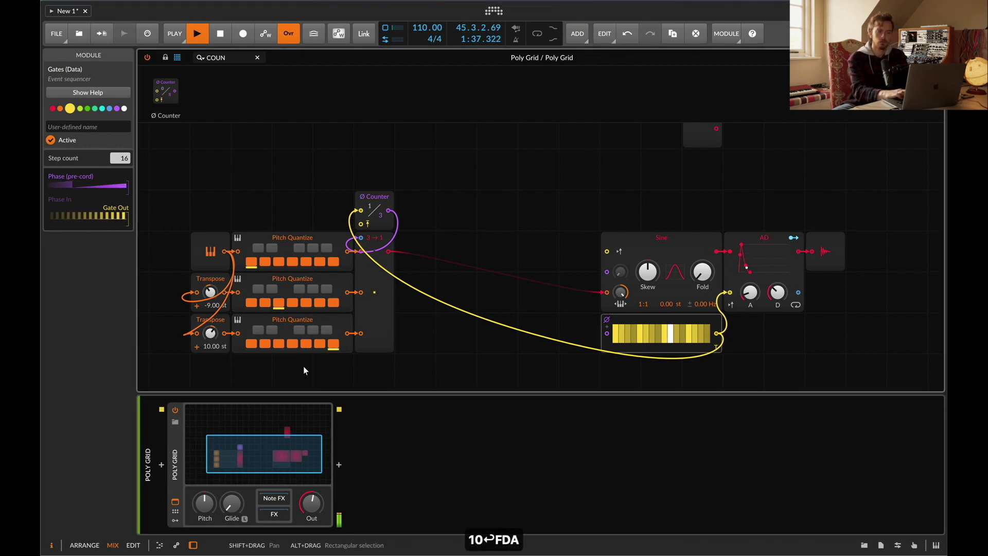
- Add a Reverb after the Poly Grid with a late reverb time of 1.64 s, and play notes to audition it
click(339, 465)
text(rev)
key(Down)
key(Return)
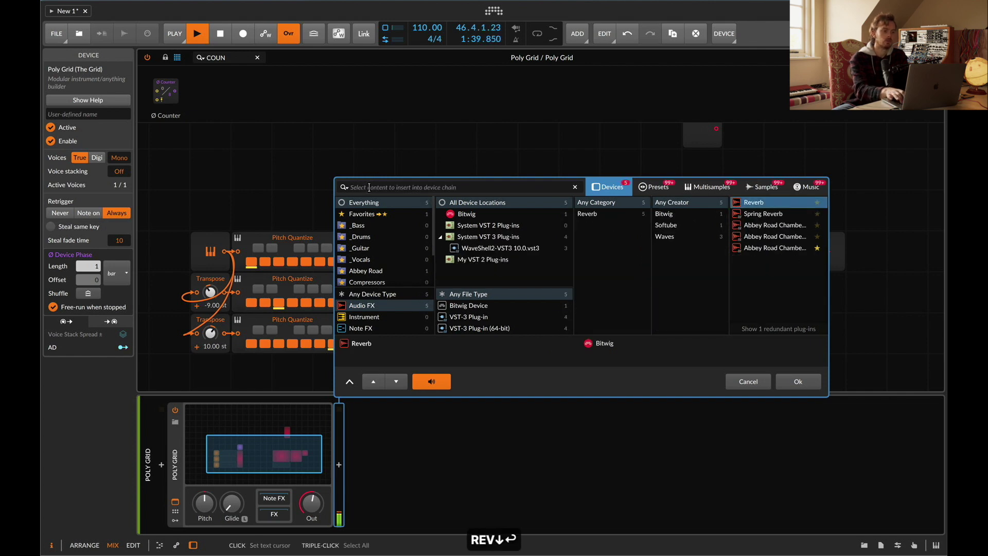
drag(481, 496, 520, 465)
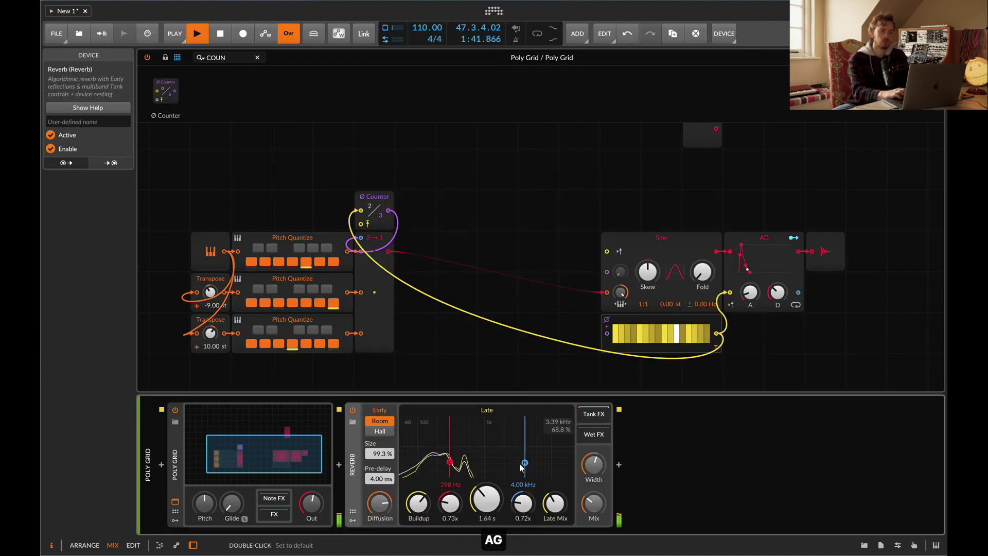
key(d)
key(f)
key(a)
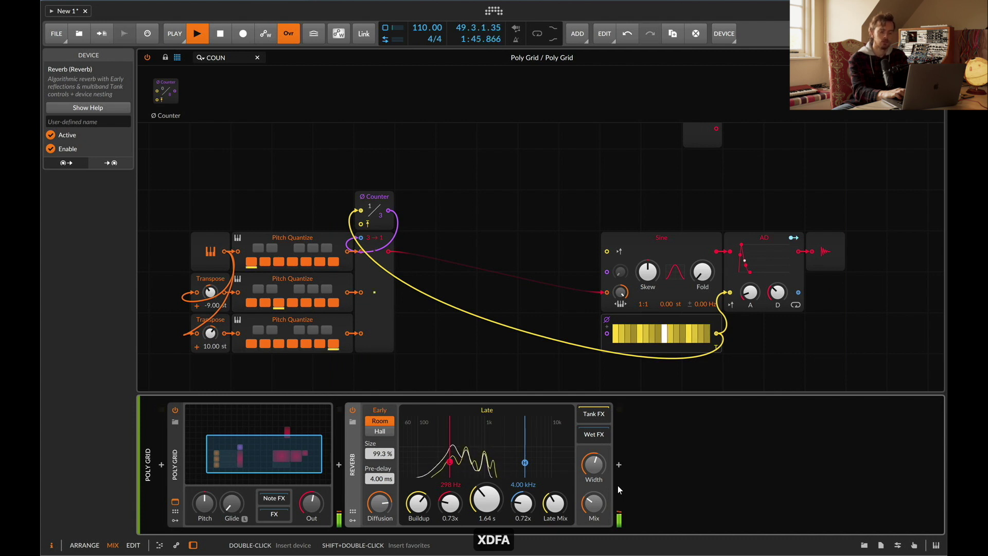
key(z)
key(d)
key(g)
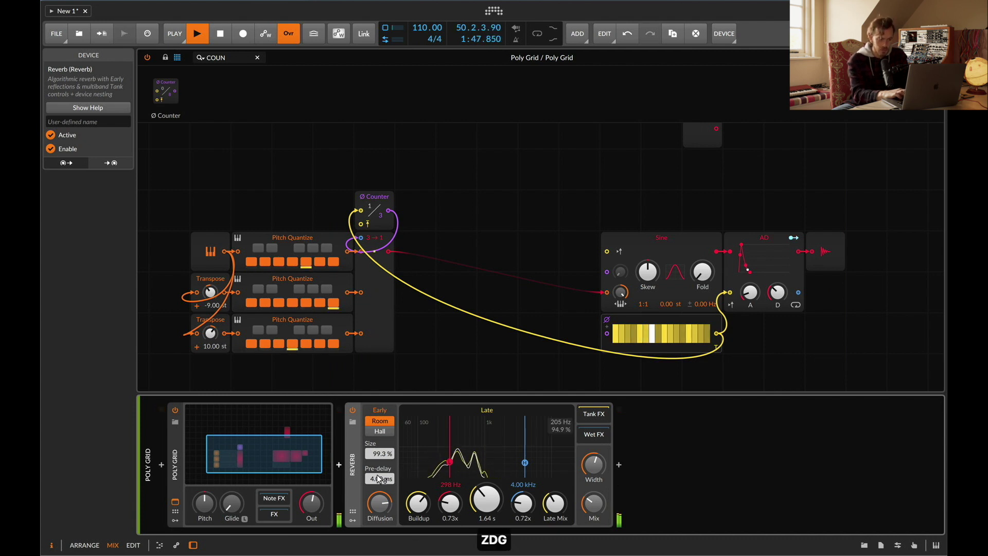
- Deactivate the Gates module, and create a new instrument track
click(647, 321)
key(0)
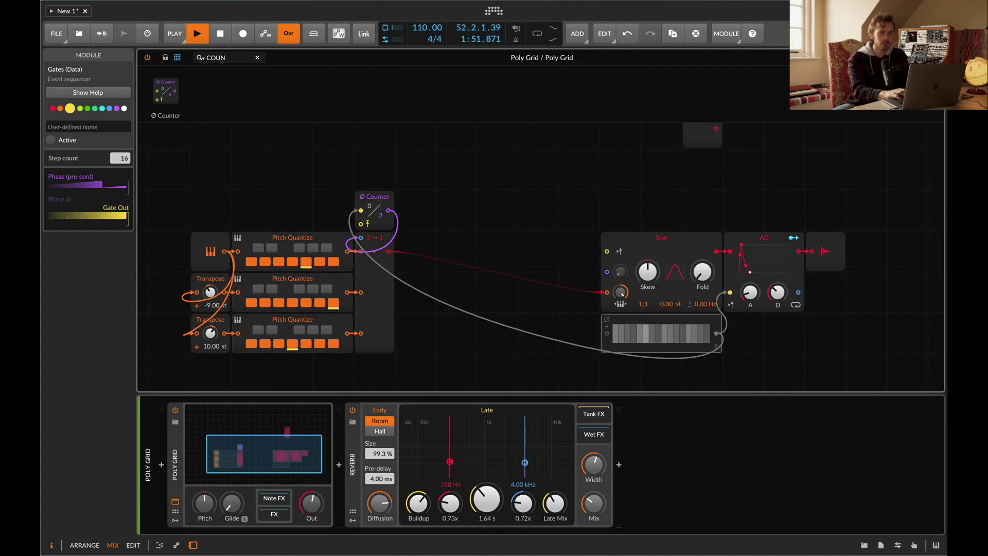
click(258, 57)
key(super+shift+t)
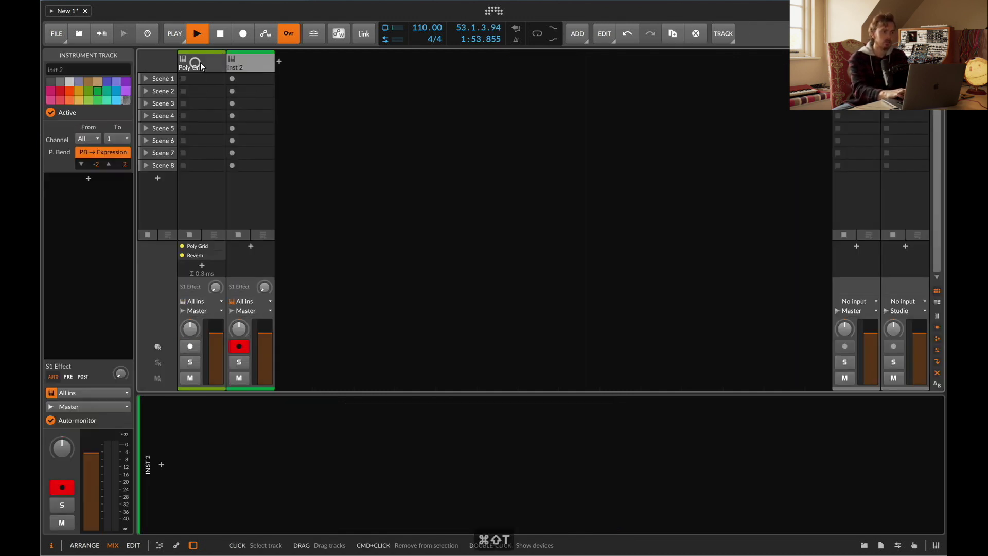
- Insert a Poly Grid on the new instrument track and open its patch for editing
click(161, 466)
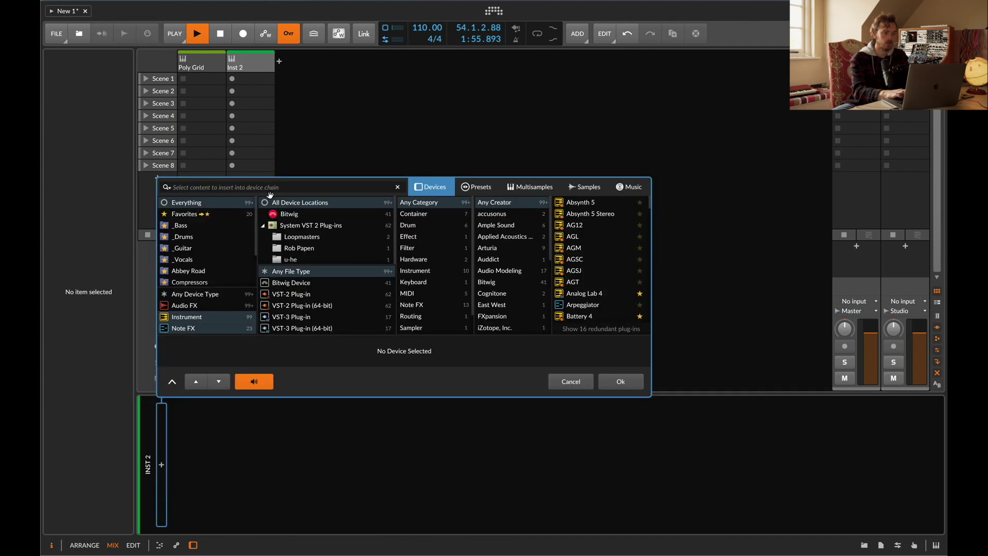
text(SL)
key(BackSpace)
text(PL)
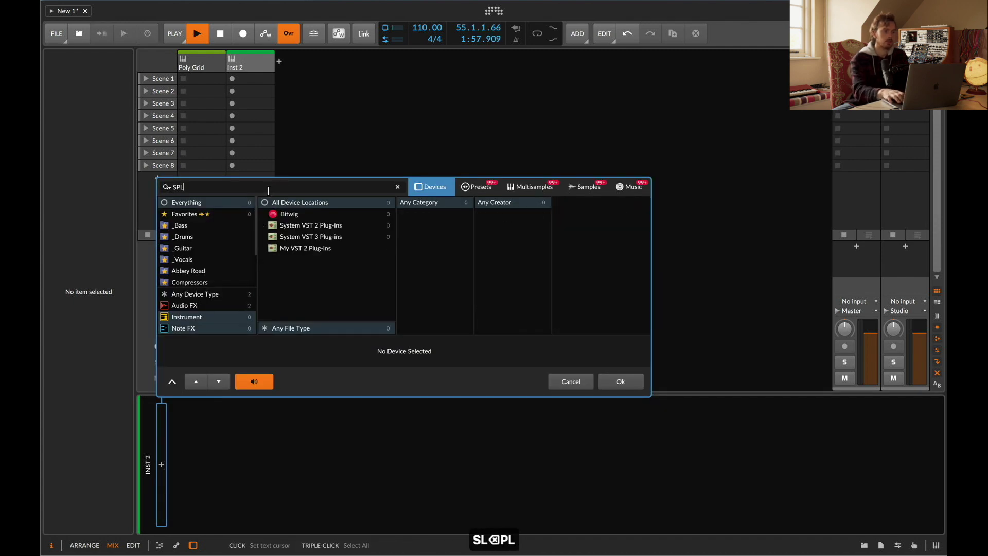
key(BackSpace)
key(BackSpace)
key(BackSpace)
text(gri)
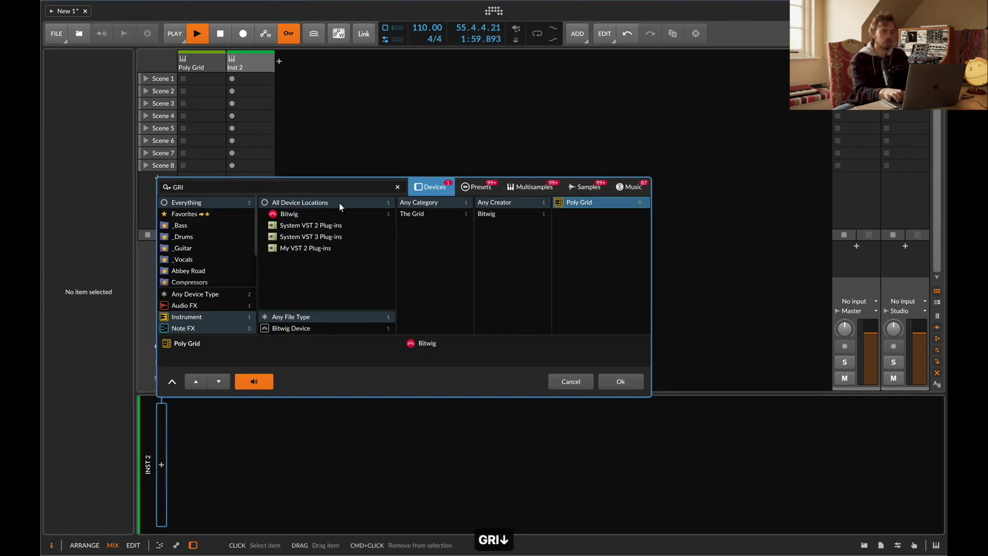
key(Down)
key(Return)
click(279, 427)
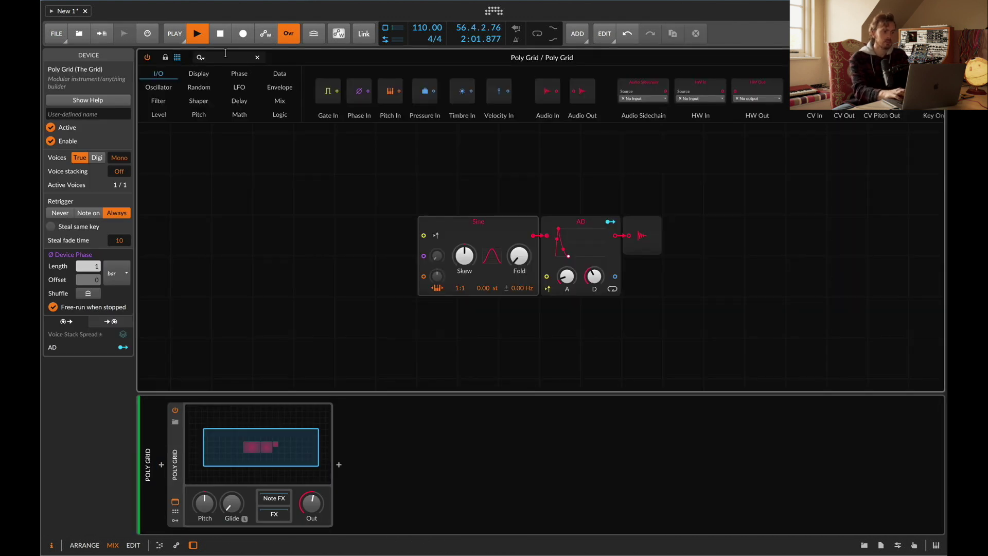
- Place a Split module to the left of the Sine, and move the Sine and AD modules up a row
text(SPLI)
drag(153, 89, 242, 227)
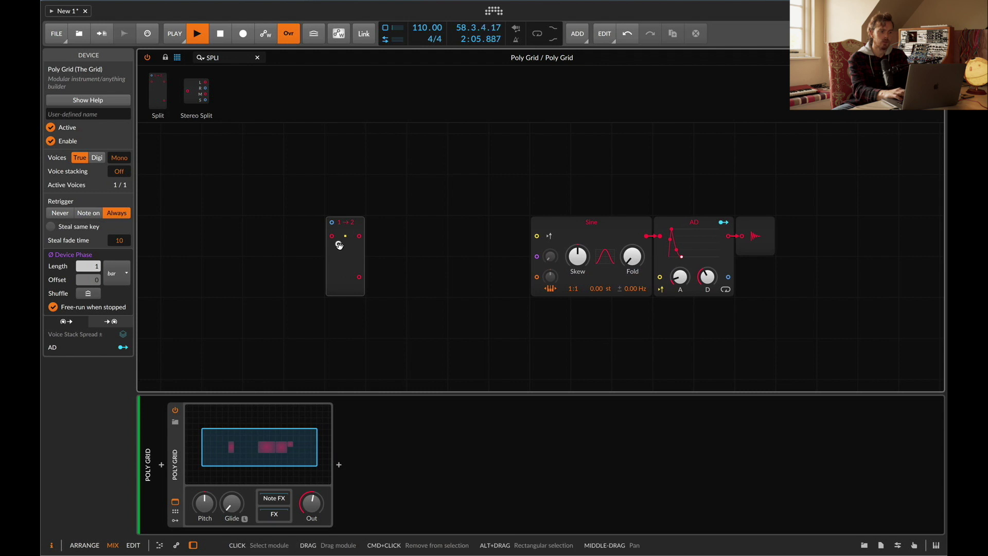
drag(339, 245, 339, 286)
drag(569, 172, 695, 200)
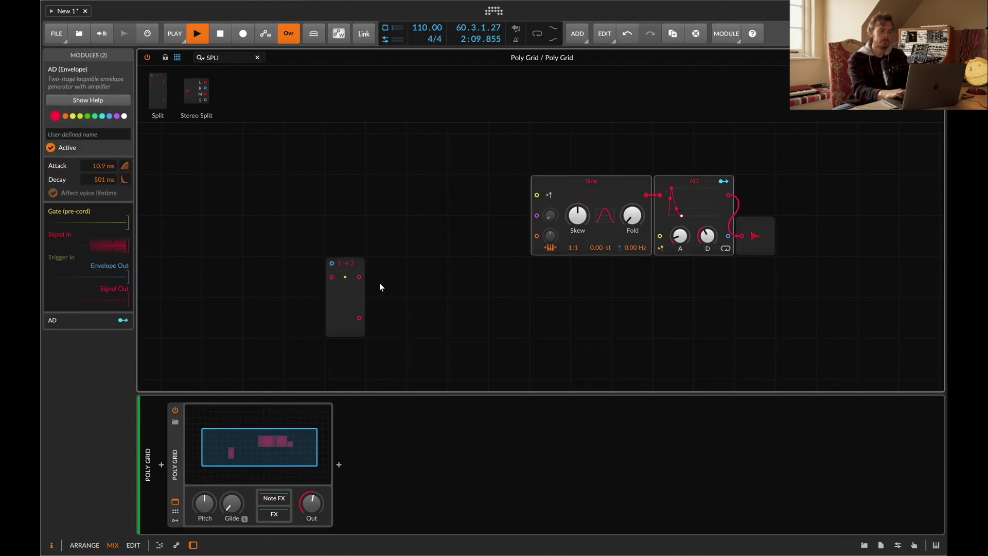
- Place a Gates module directly left of the Split and wire its gate output into the Split's signal input
triple_click(237, 58)
text(GATE)
drag(325, 91, 209, 272)
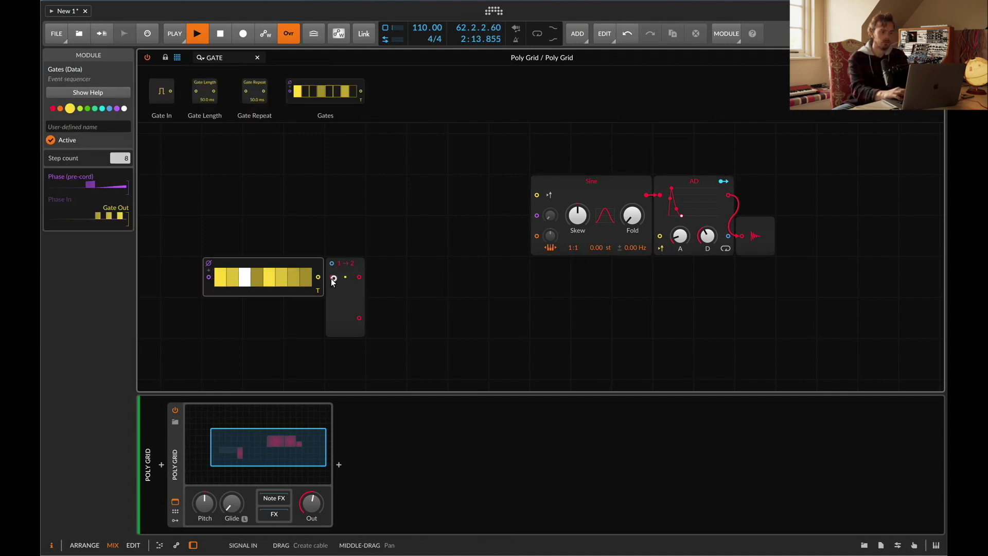
drag(327, 278, 312, 278)
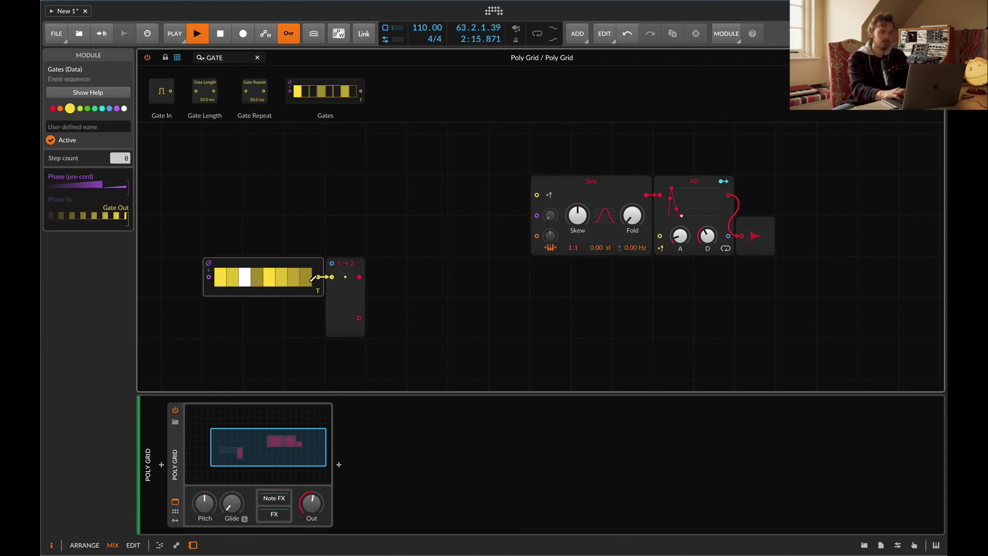
- Duplicate the Sine and AD pair three times in a column, and set the copies' pitch ratios to 2:1, 3:1 and 4:1
drag(537, 180, 736, 258)
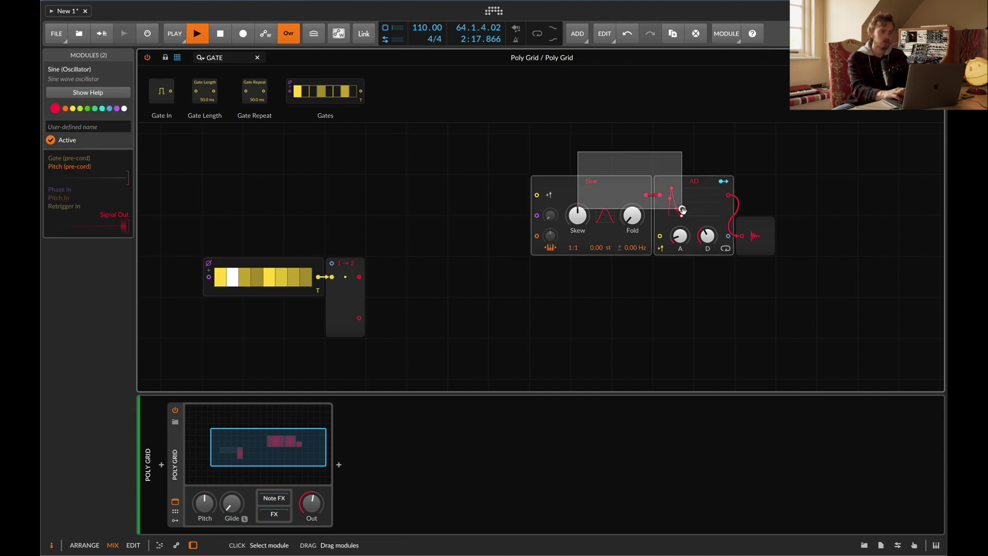
key(ctrl+d)
scroll(618, 232, down, 3)
key(ctrl+d)
key(ctrl+d)
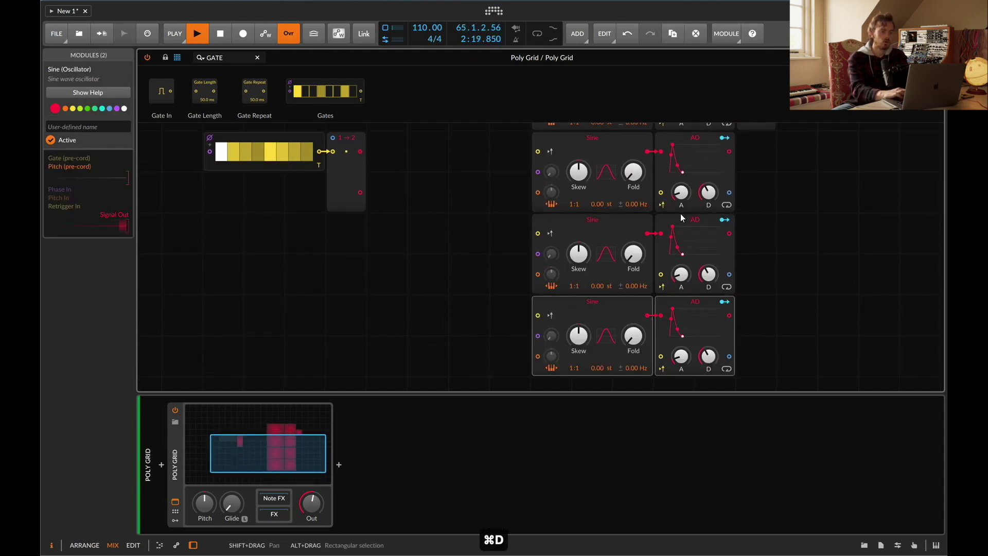
key(d)
click(419, 362)
key(d)
key(d)
key(d)
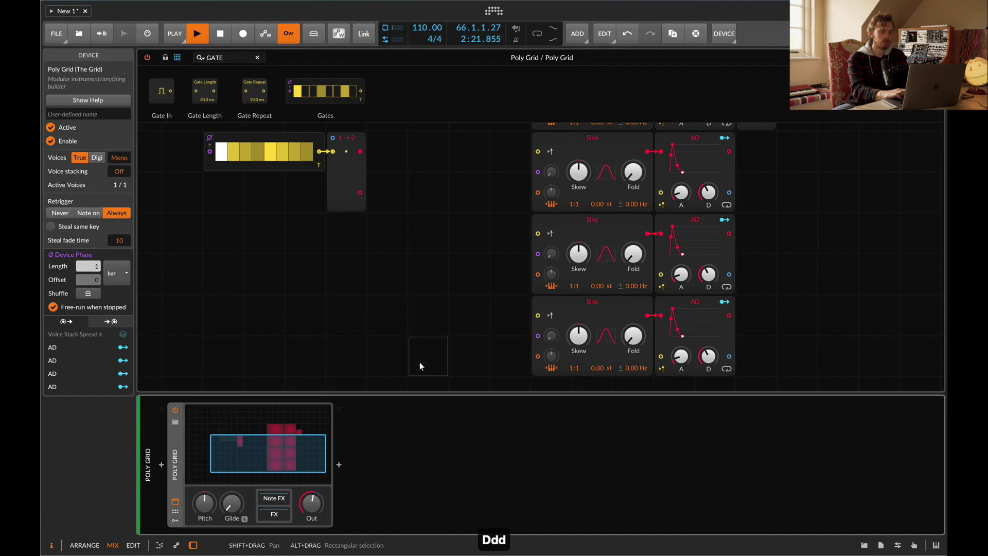
scroll(419, 366, up, 3)
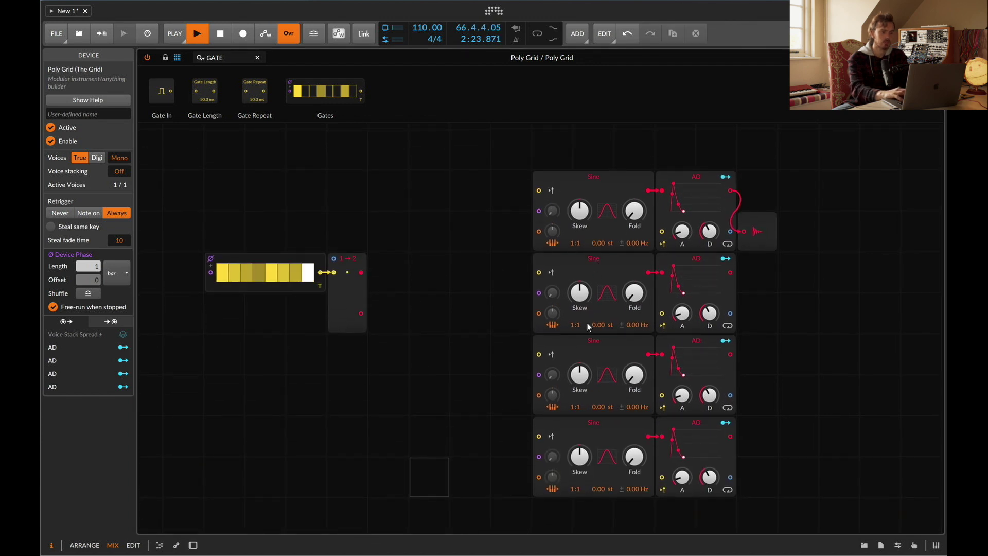
drag(572, 329, 573, 492)
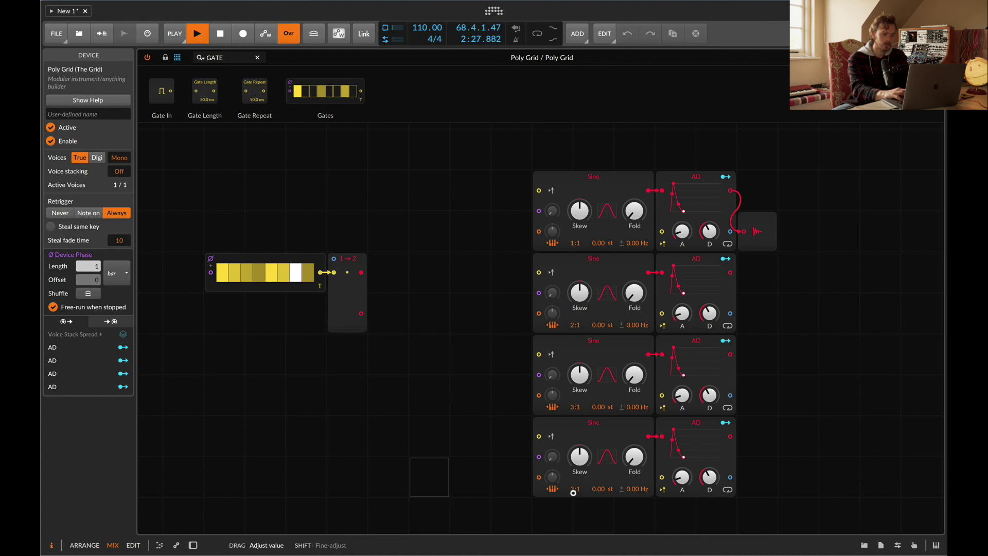
- Set the number of out ports on the Split module to 4
click(347, 296)
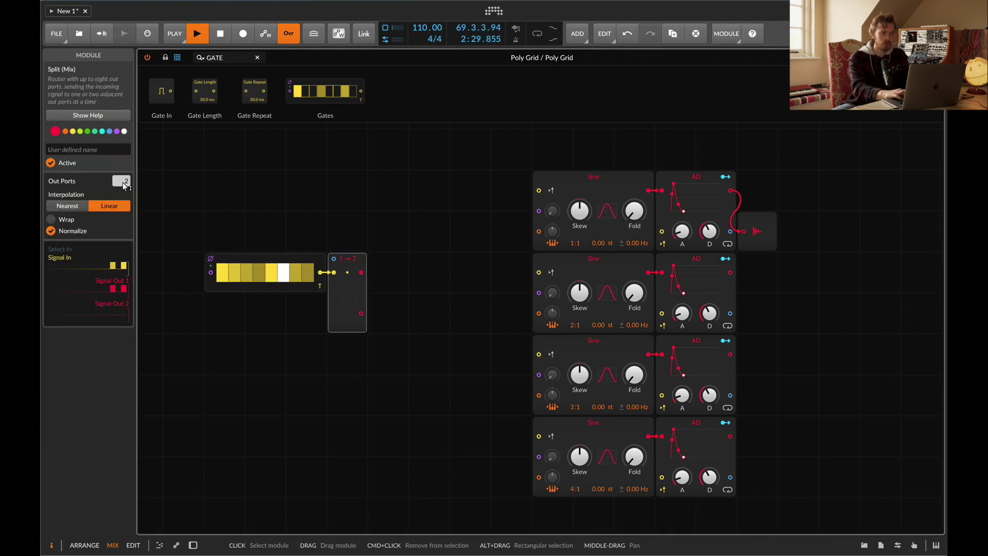
click(120, 181)
text(4)
key(Return)
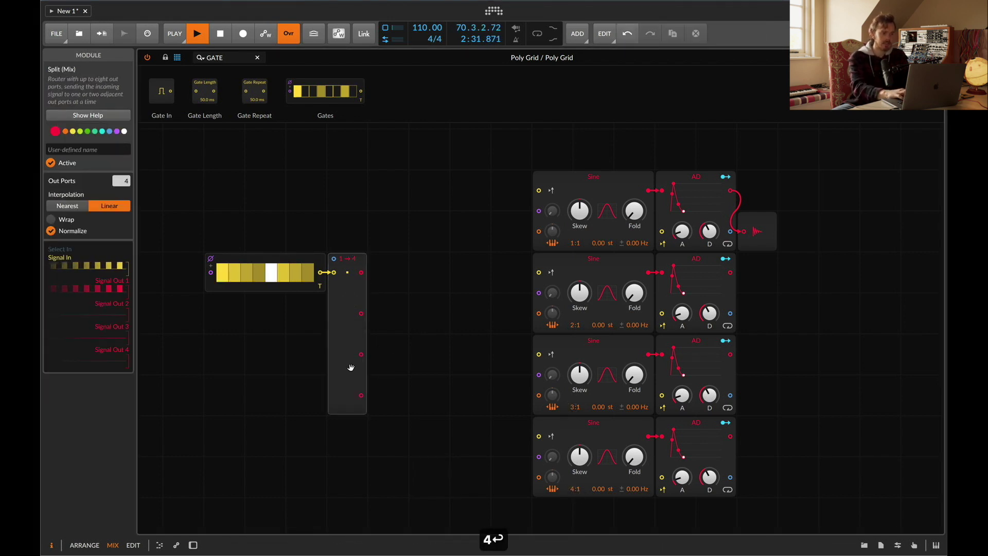
- Wire the Split's four signal outputs to the gate inputs of the four AD modules, and deactivate the Audio Out
drag(362, 274, 663, 232)
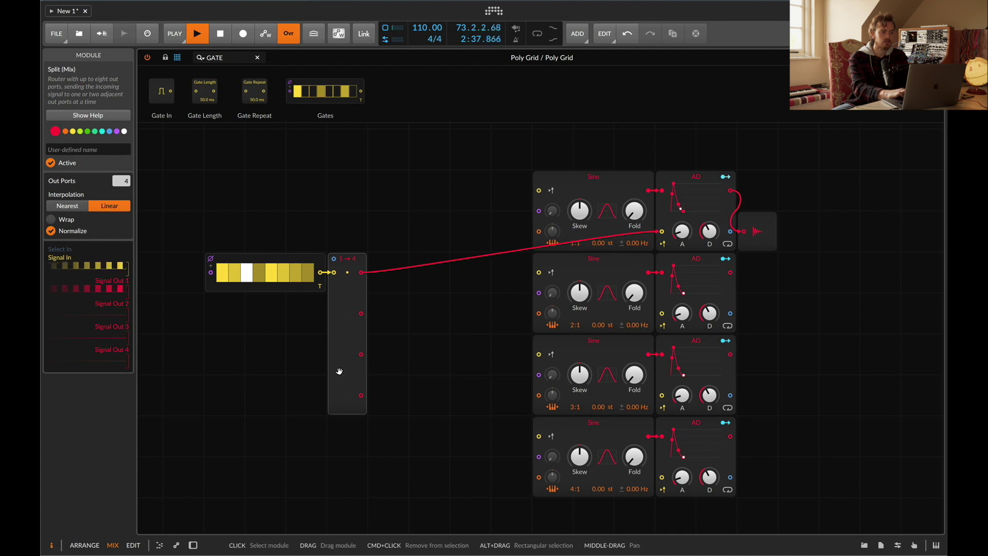
drag(361, 315, 663, 314)
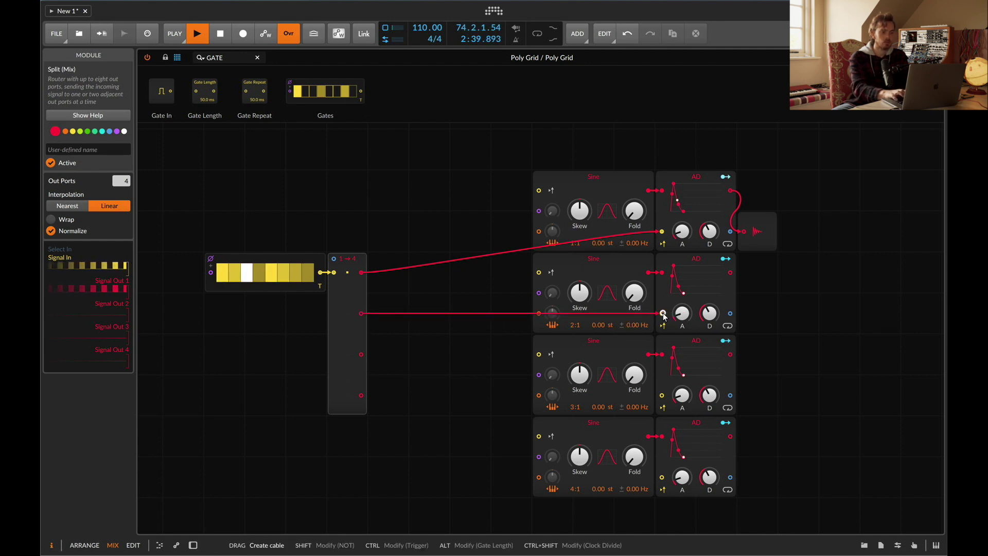
drag(365, 354, 664, 397)
drag(362, 395, 664, 480)
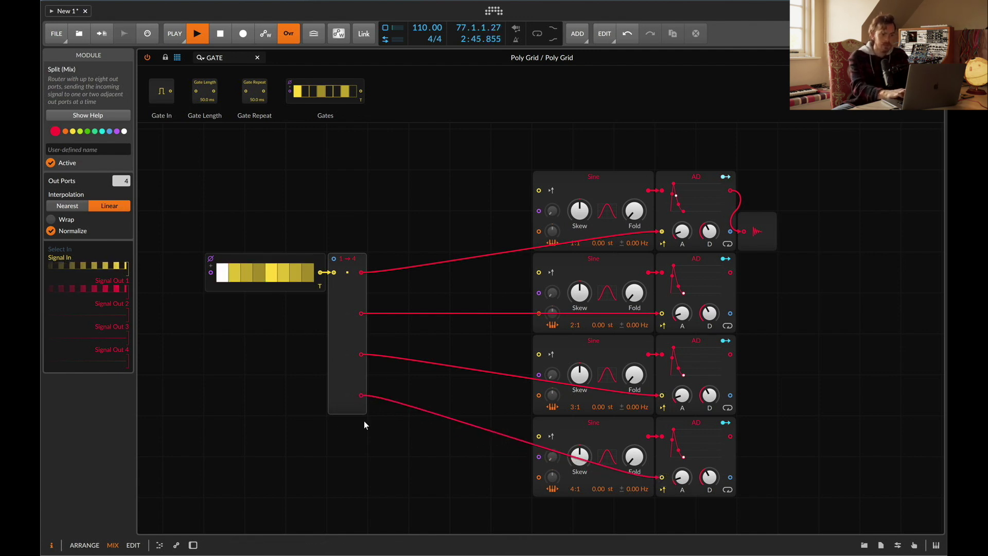
click(764, 233)
key(0)
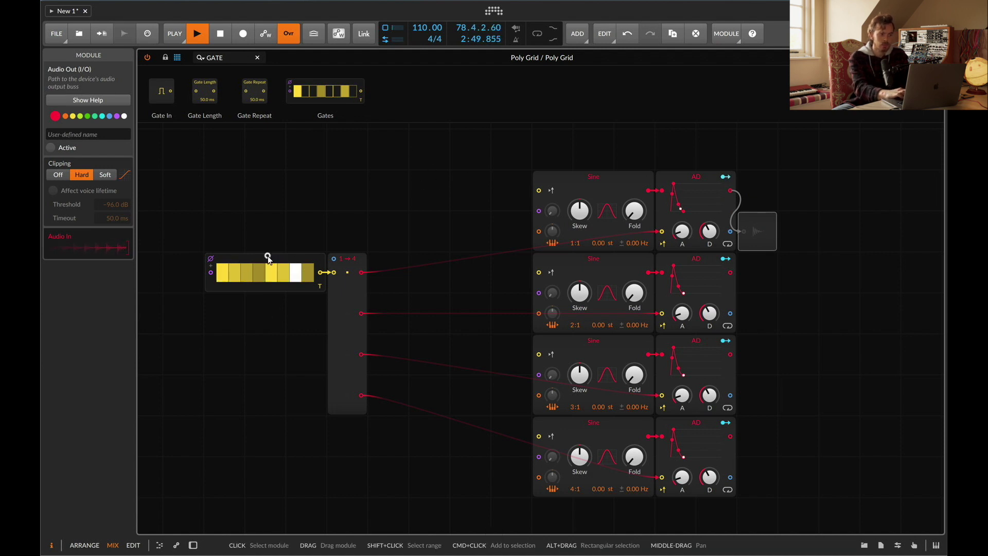
- Place a Counter above the Split, clocked by the Gates output and driving the Split's select input, and enable the Split's Wrap option
click(266, 256)
triple_click(230, 57)
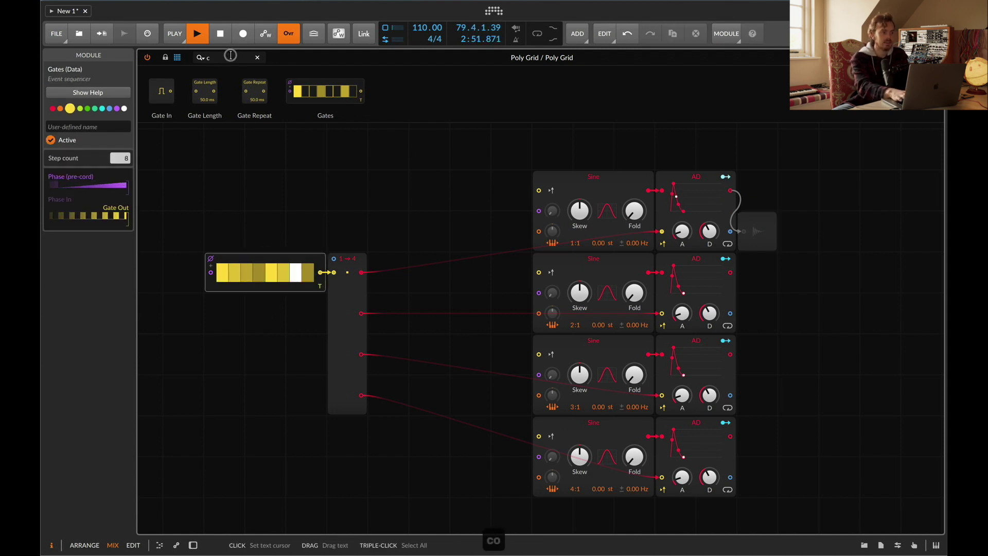
text(count)
drag(164, 91, 334, 232)
click(349, 303)
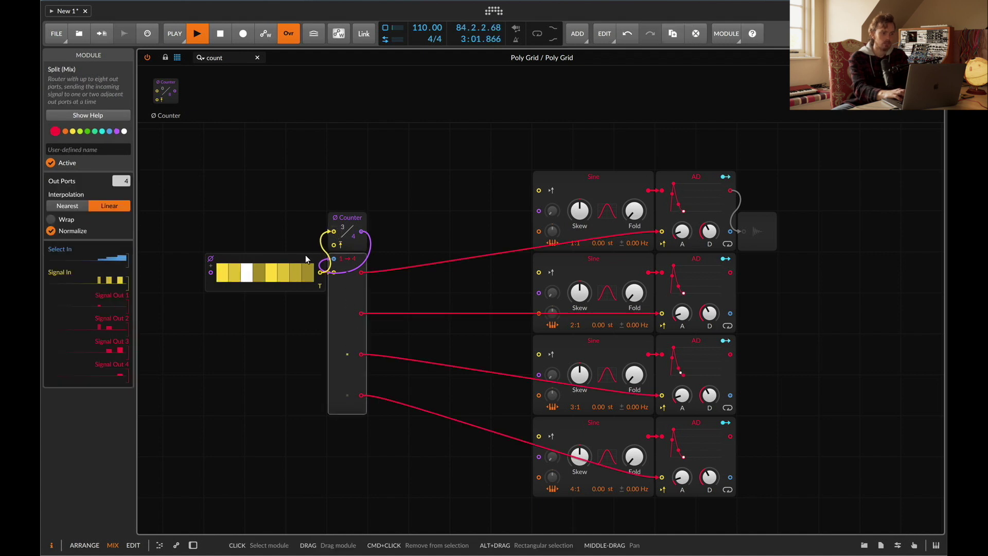
click(51, 219)
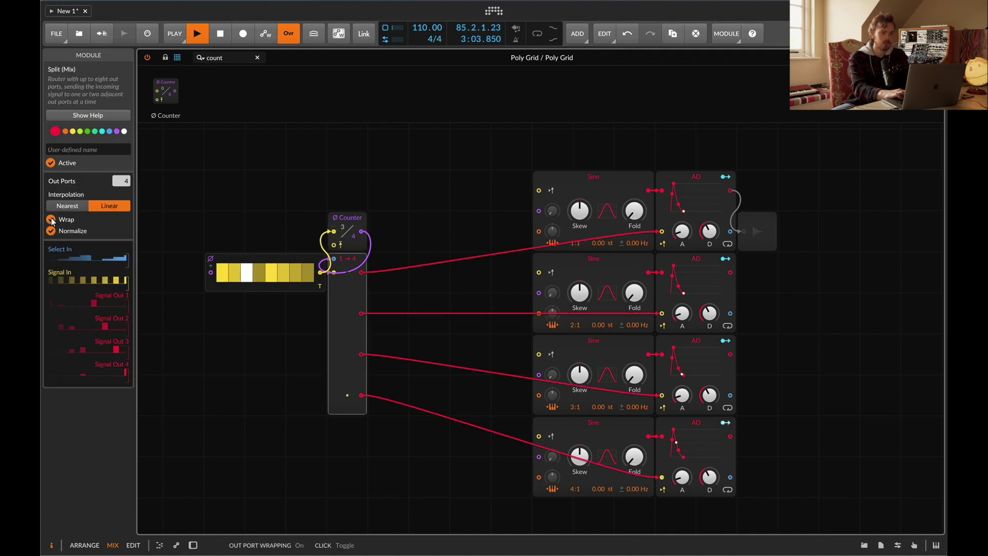
- Insert a four-channel Mixer between the AD outputs and the Audio Out, wire each AD into its own channel, and keep the Audio Out active
click(761, 232)
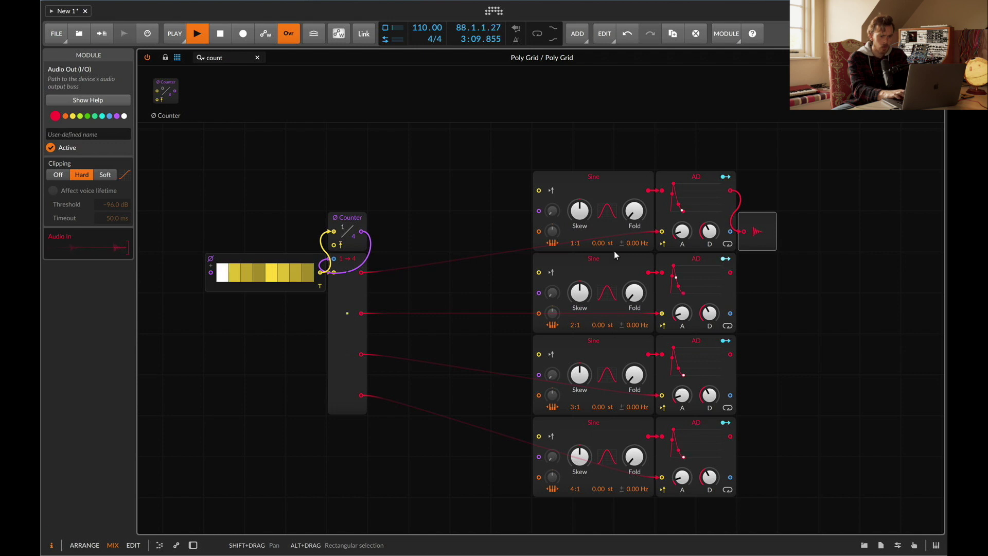
drag(777, 230, 817, 231)
click(817, 227)
drag(730, 272, 785, 233)
drag(731, 354, 786, 286)
drag(730, 436, 786, 324)
key(0)
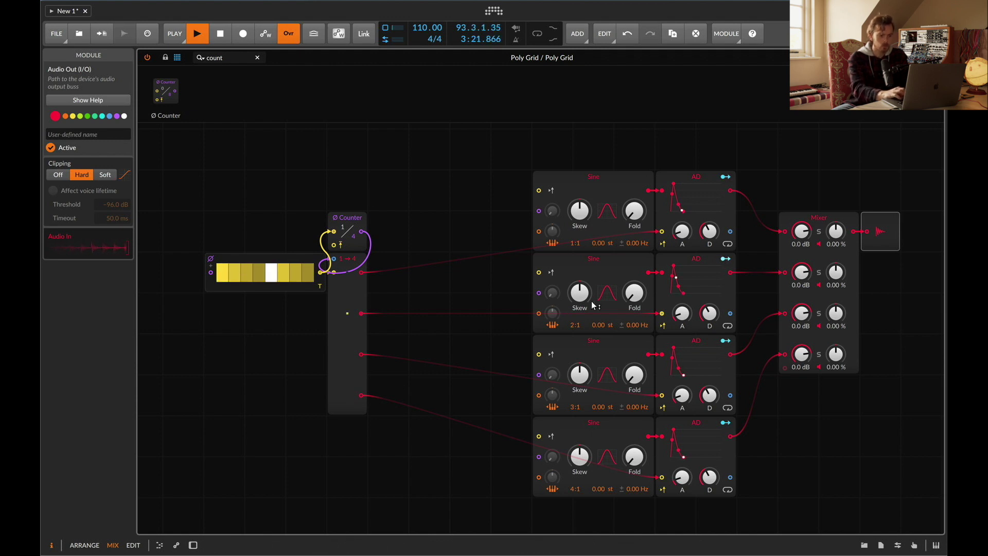
- Replace the 2:1 Sine with a Triangle oscillator and the 4:1 Sine with a Phase-1 oscillator
click(597, 271)
right_click(597, 271)
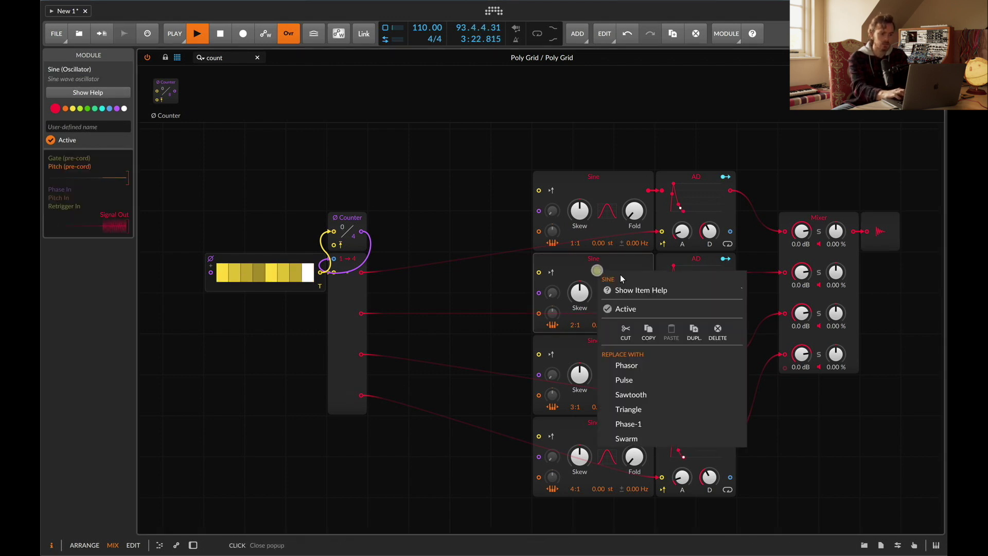
click(638, 409)
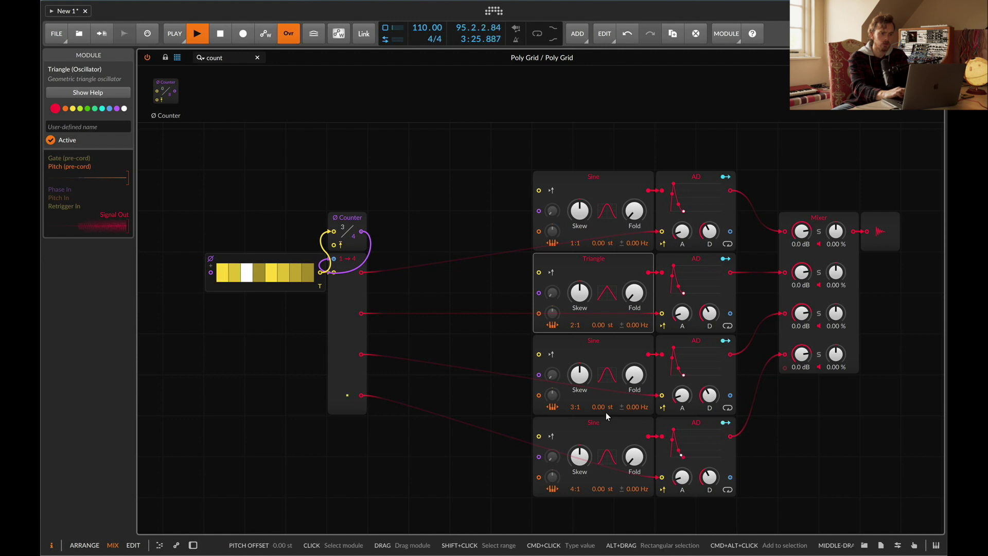
click(594, 448)
right_click(595, 448)
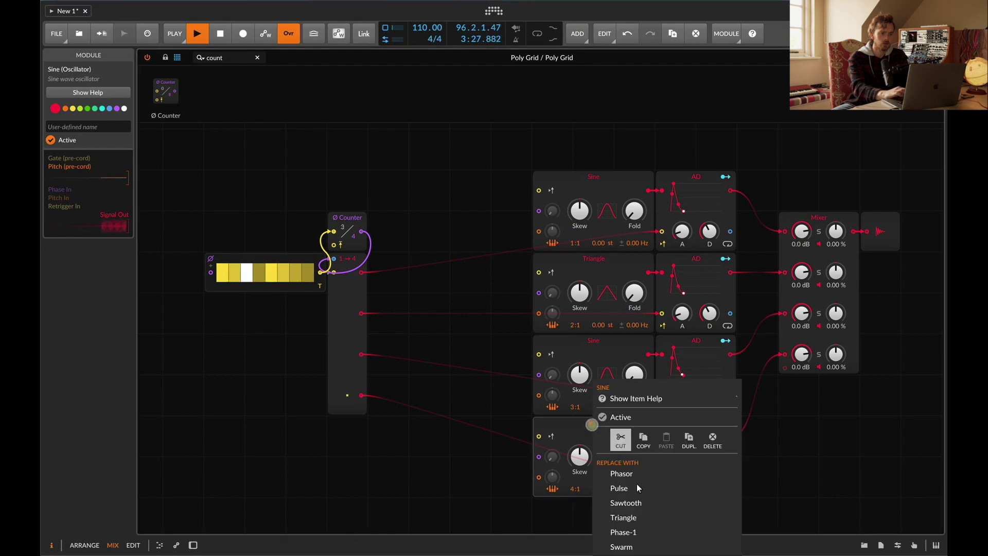
click(633, 535)
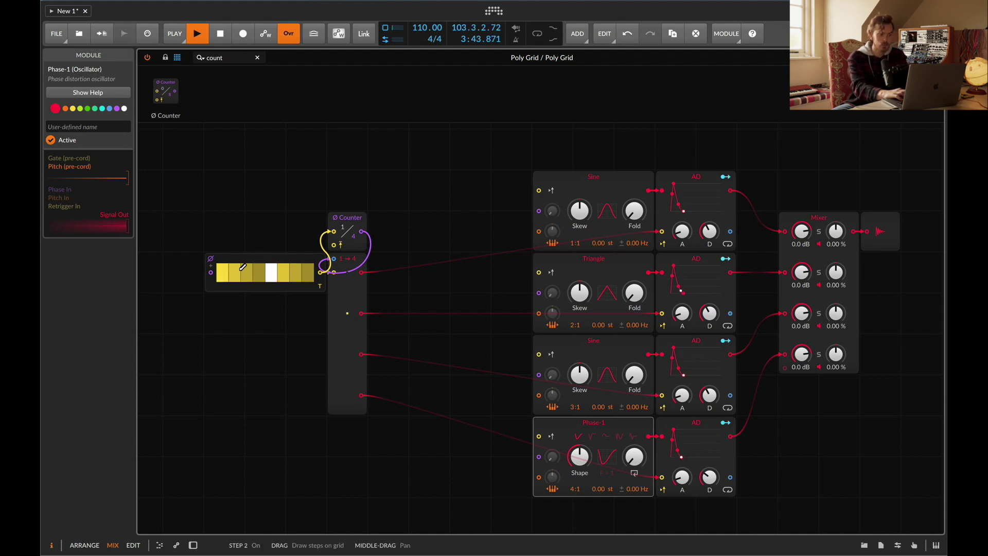
- Turn off steps 2 and 5 in the Gates sequence
click(271, 272)
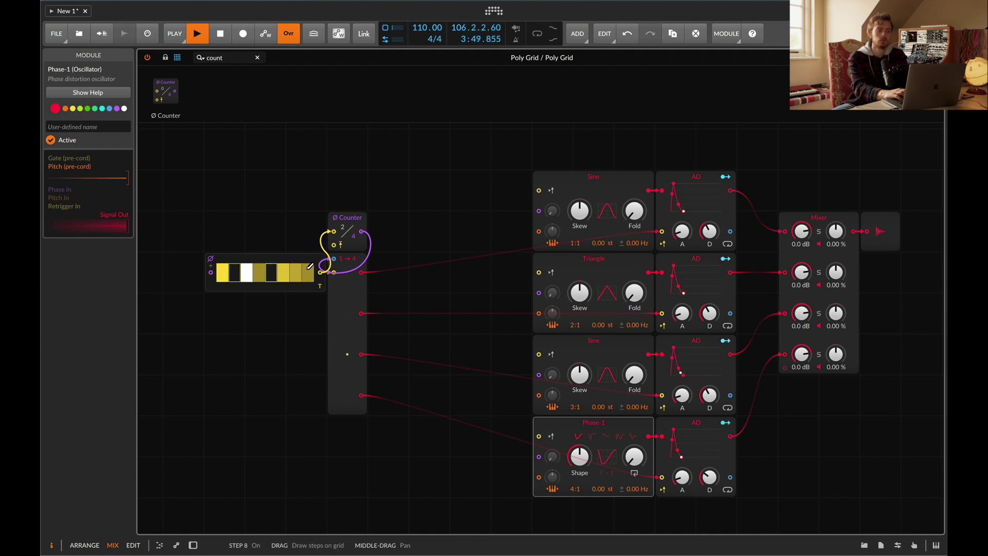
- Add a Delay-2 device after the Poly Grid in the device chain and adjust its Mix
key(d)
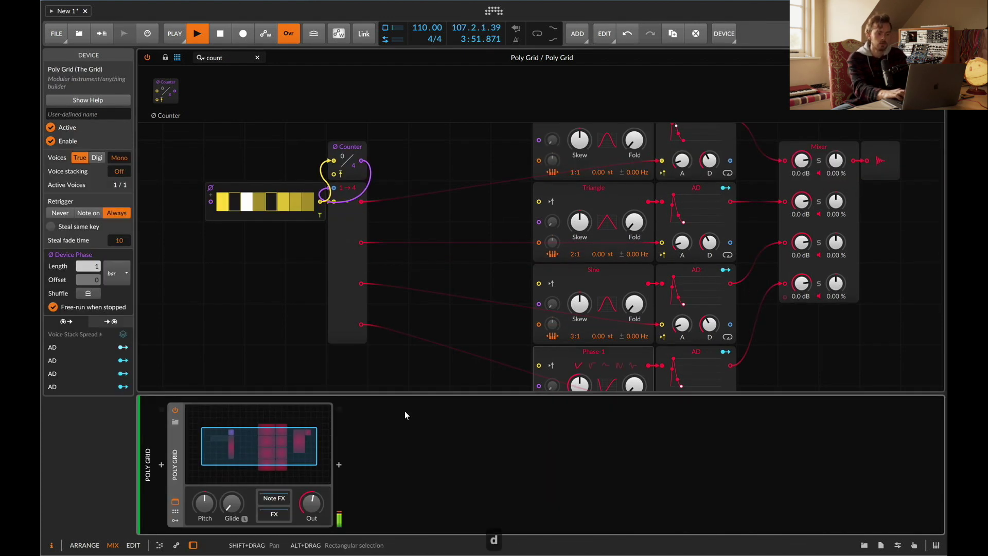
click(339, 465)
text(del)
key(Down)
key(Down)
key(Return)
drag(538, 512, 540, 507)
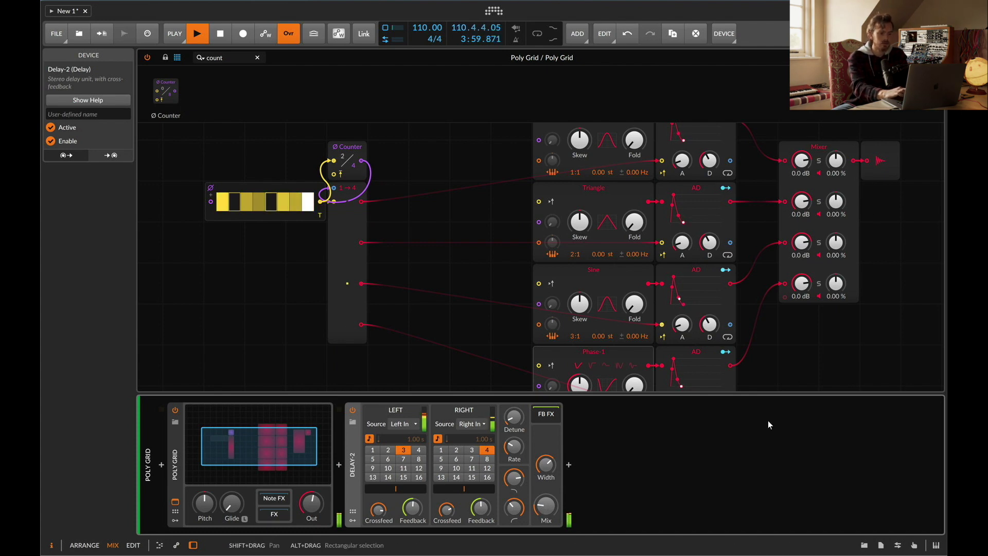
key(d)
- Open the first track's Poly Grid and copy its Pitch In, Transpose, Pitch Quantize, Counter and Merge modules
key(e)
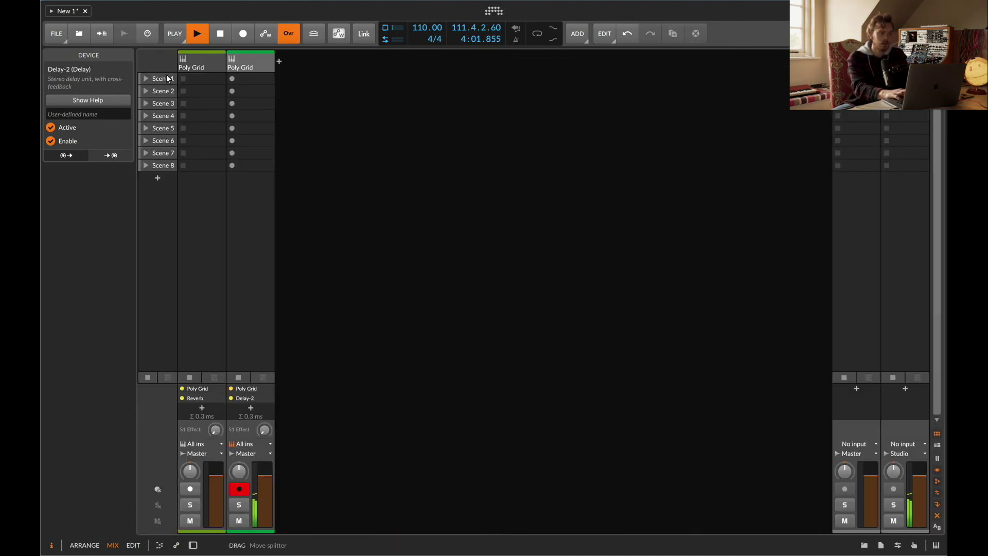
double_click(204, 63)
key(e)
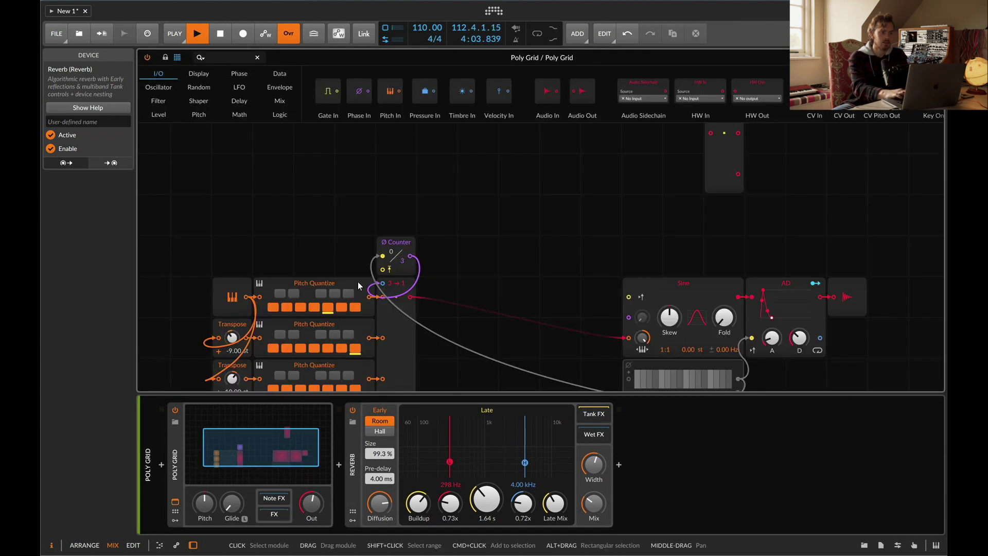
scroll(358, 282, down, 5)
drag(303, 229, 529, 344)
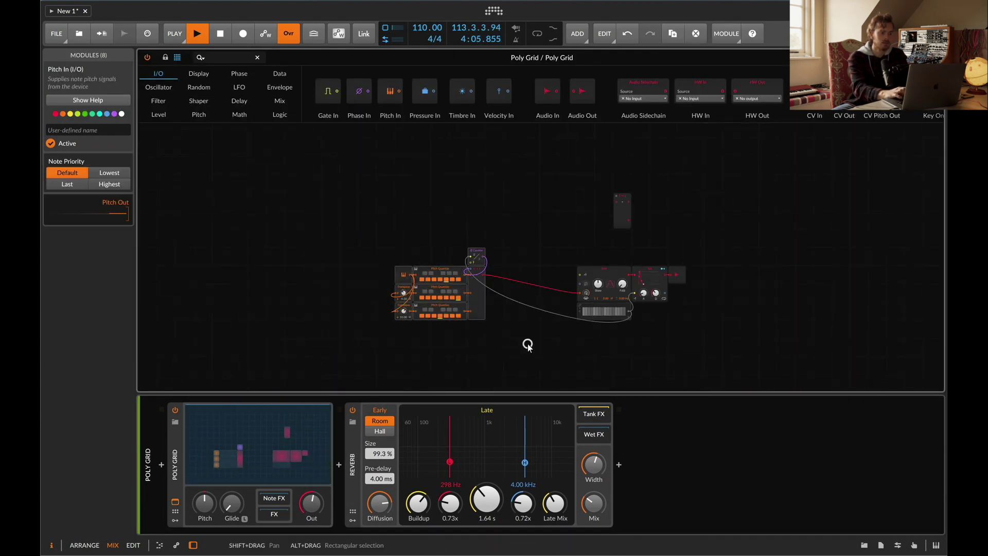
key(e)
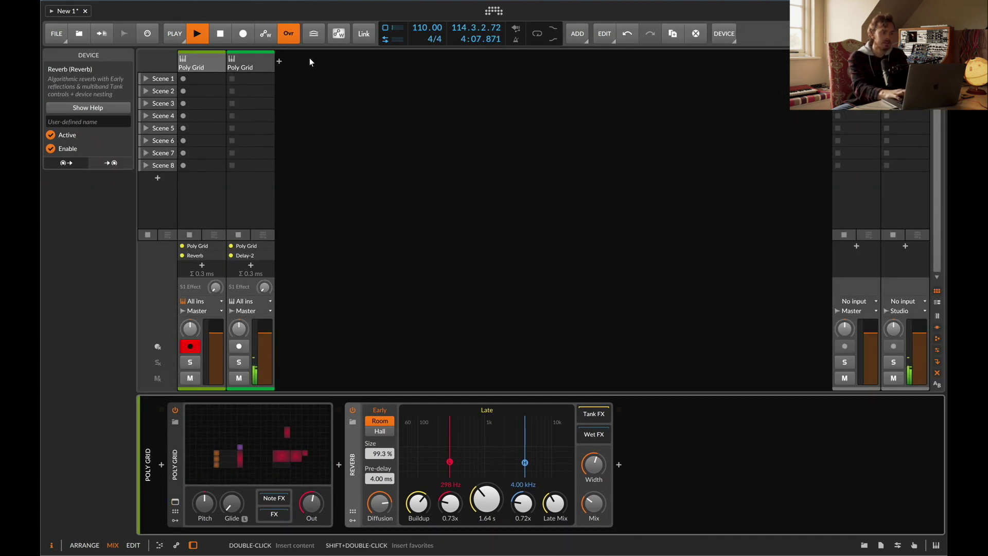
- Return to the second track's Poly Grid patch and hide the device panel
click(242, 60)
key(e)
key(shift+z)
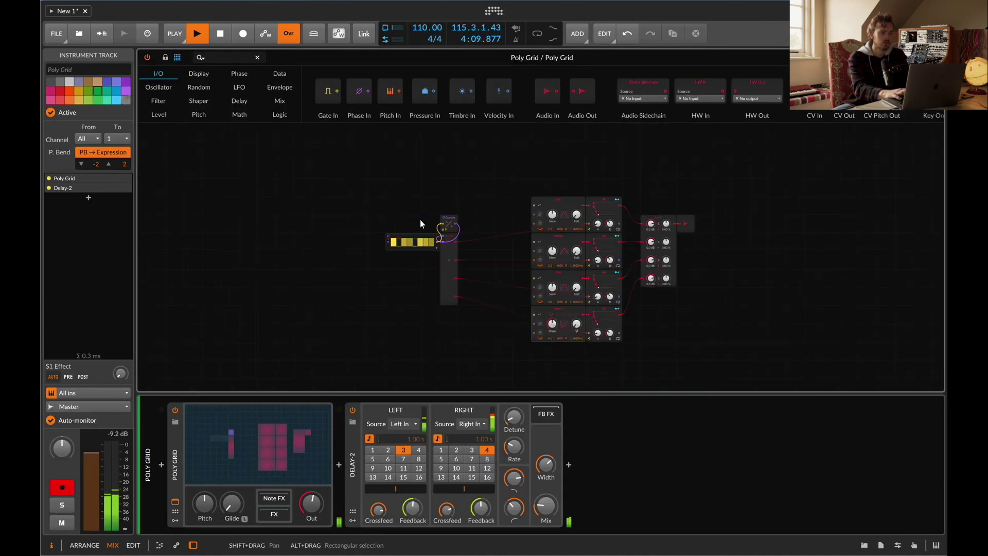
key(d)
key(d)
key(d)
key(d)
- Move the four oscillators away from the ADs, and place the Gates, Counter and Split between them, directly beside the ADs
drag(381, 208, 472, 381)
drag(465, 326, 502, 332)
drag(543, 242, 543, 435)
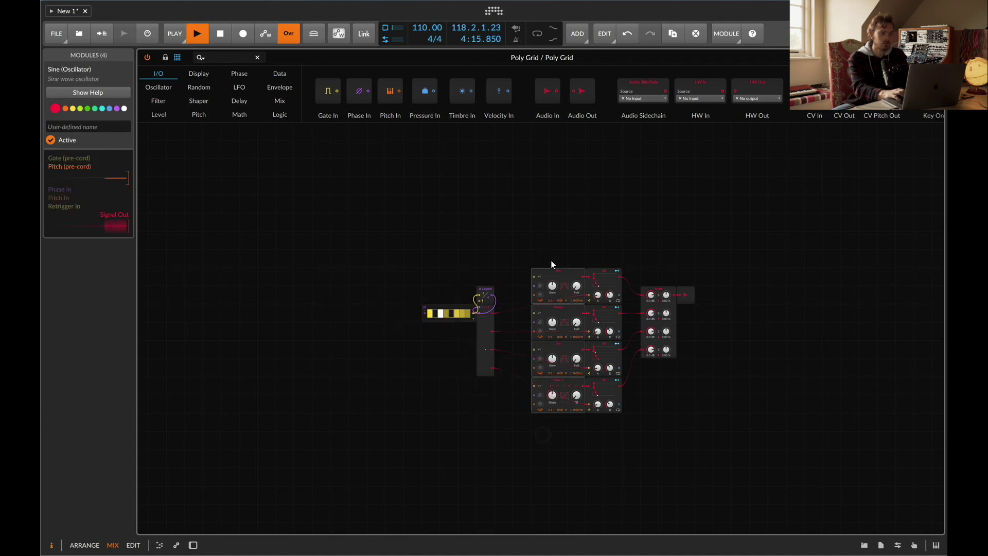
drag(553, 270, 371, 270)
drag(436, 282, 538, 416)
drag(489, 340, 581, 340)
drag(377, 211, 377, 435)
drag(374, 273, 446, 274)
- Paste the copied chord modules into the free space to the left of the four oscillators
key(super+v)
scroll(311, 335, up, 5)
scroll(311, 335, down, 5)
scroll(311, 335, up, 4)
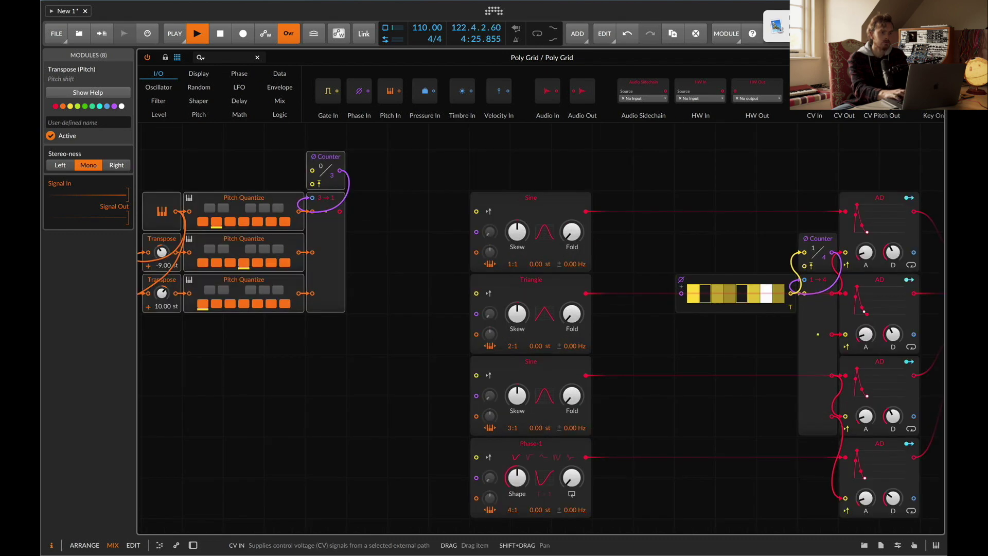
scroll(440, 313, left, 2)
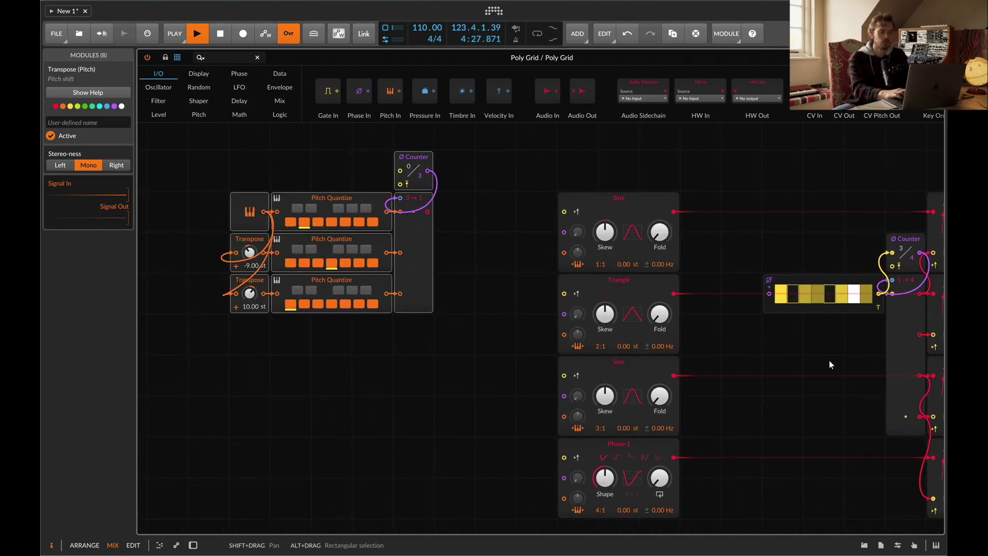
- Deactivate the Audio Out, and wire the Merge output into the pitch inputs of all four oscillators
scroll(832, 364, right, 10)
click(675, 255)
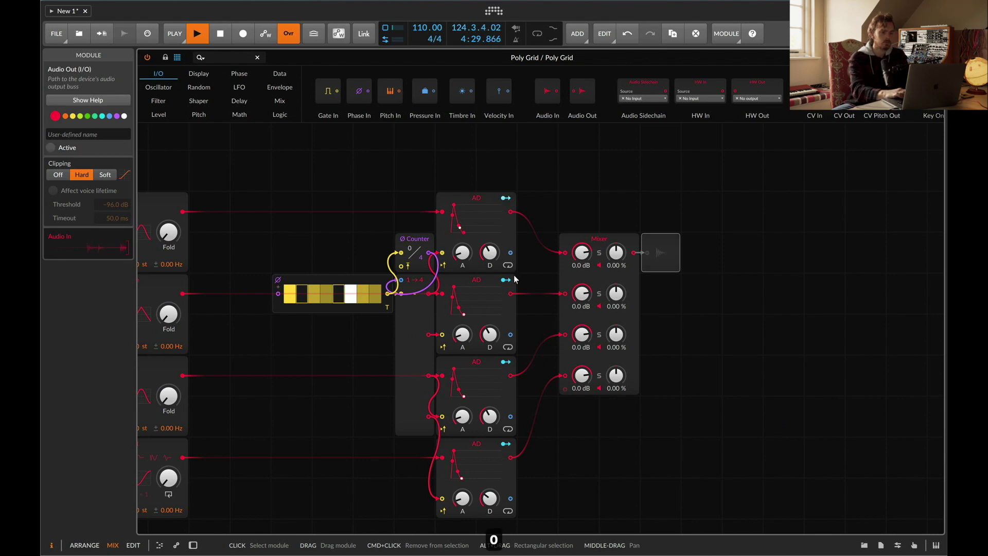
scroll(514, 275, left, 10)
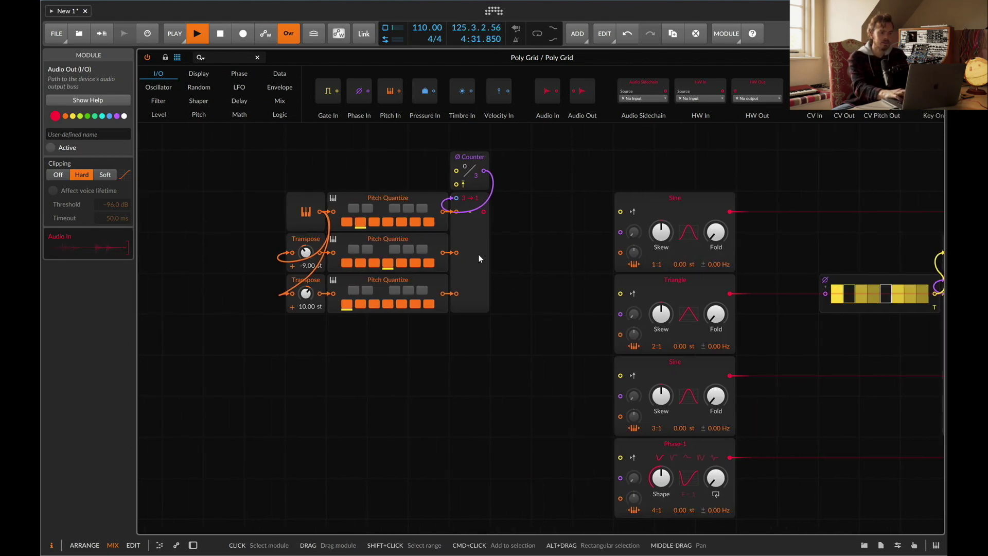
drag(484, 211, 621, 252)
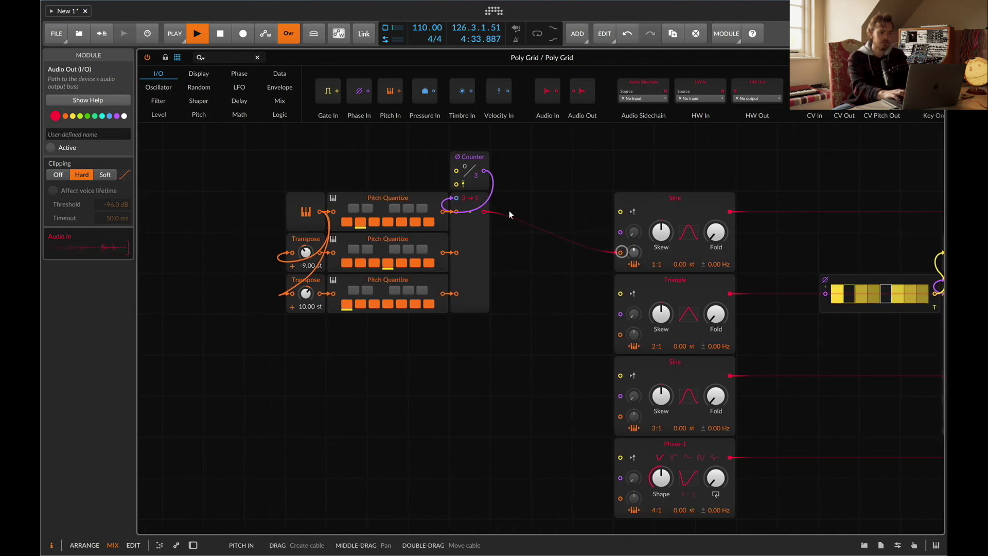
drag(484, 212, 621, 335)
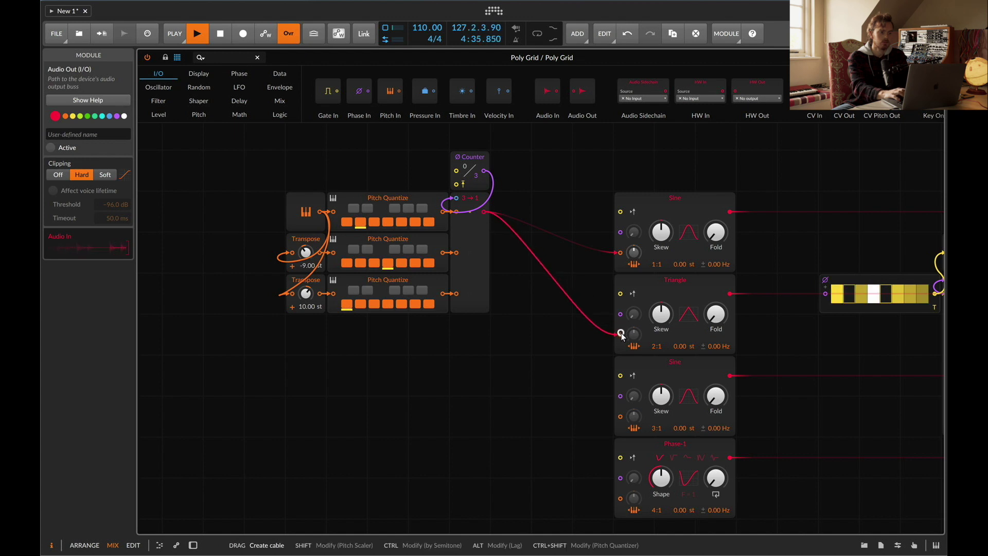
drag(484, 211, 620, 417)
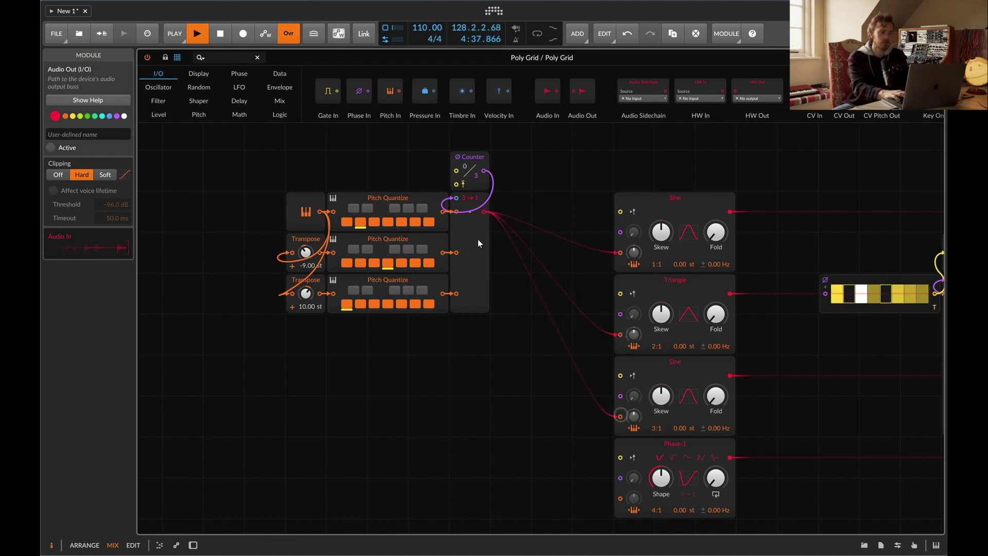
drag(484, 211, 621, 498)
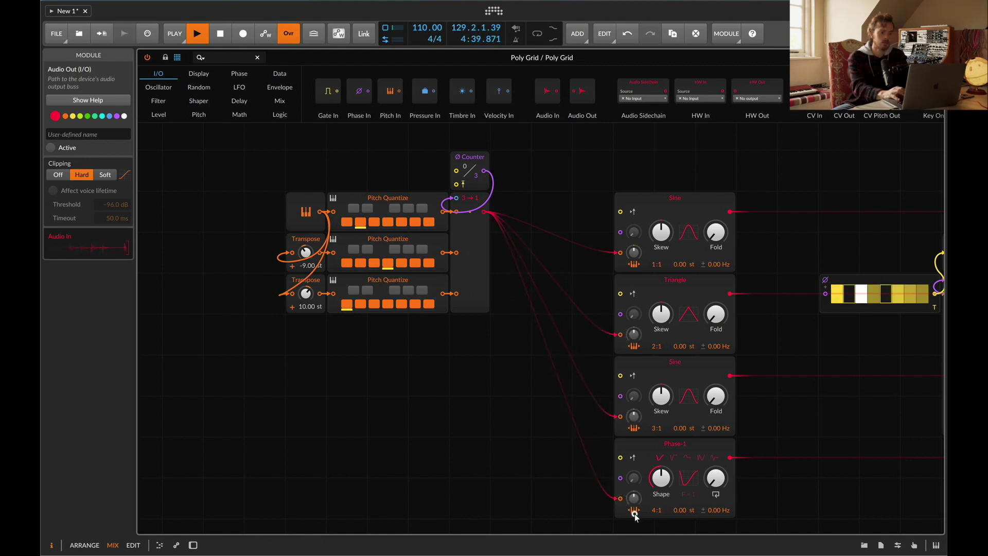
- Raise the pitch input amount on all four oscillators and switch off their key tracking
drag(633, 418, 635, 322)
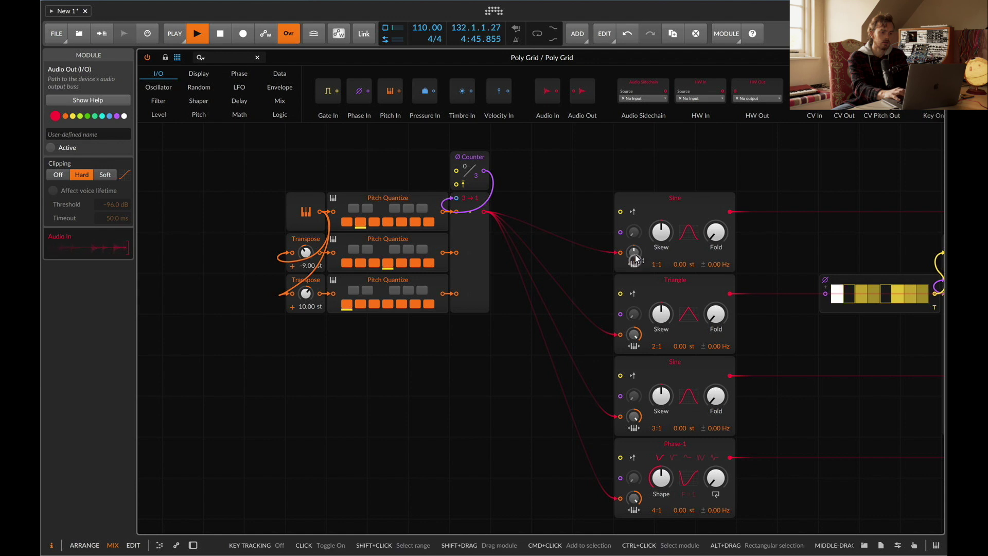
- Wire the Gates output into the trigger input of the Counter above the Merge
scroll(896, 300, right, 3)
drag(887, 299, 406, 169)
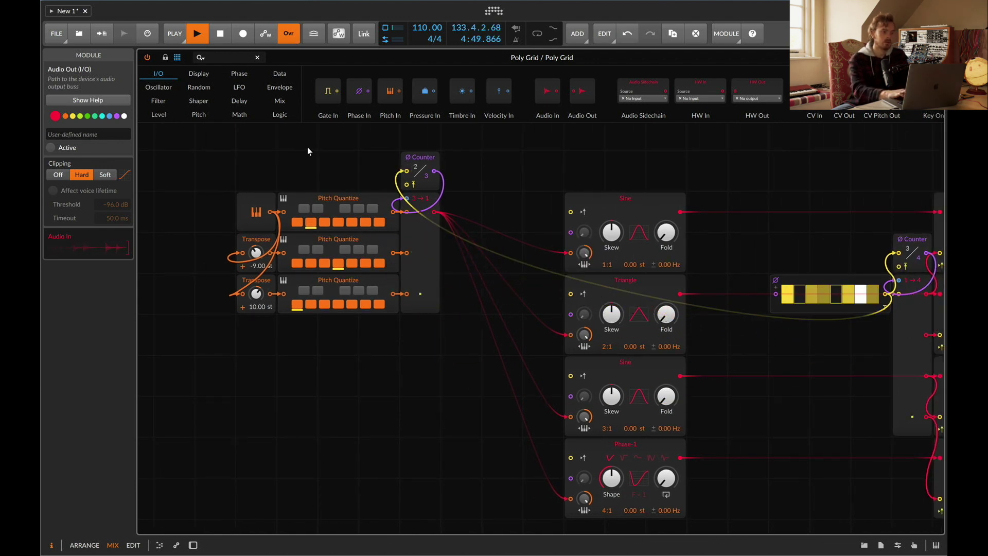
scroll(418, 299, right, 3)
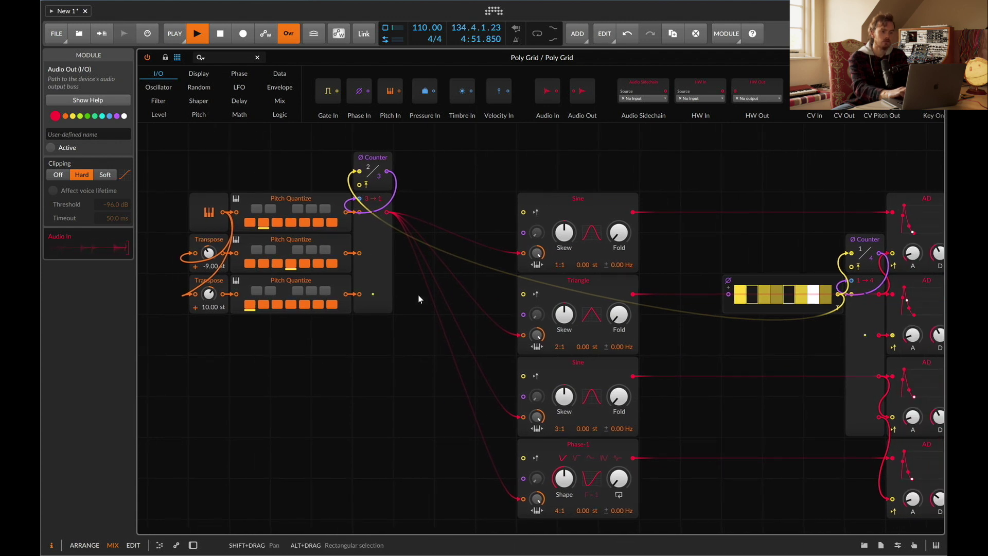
- Restart playback from the beginning and reactivate the Audio Out
key(space)
scroll(418, 295, right, 20)
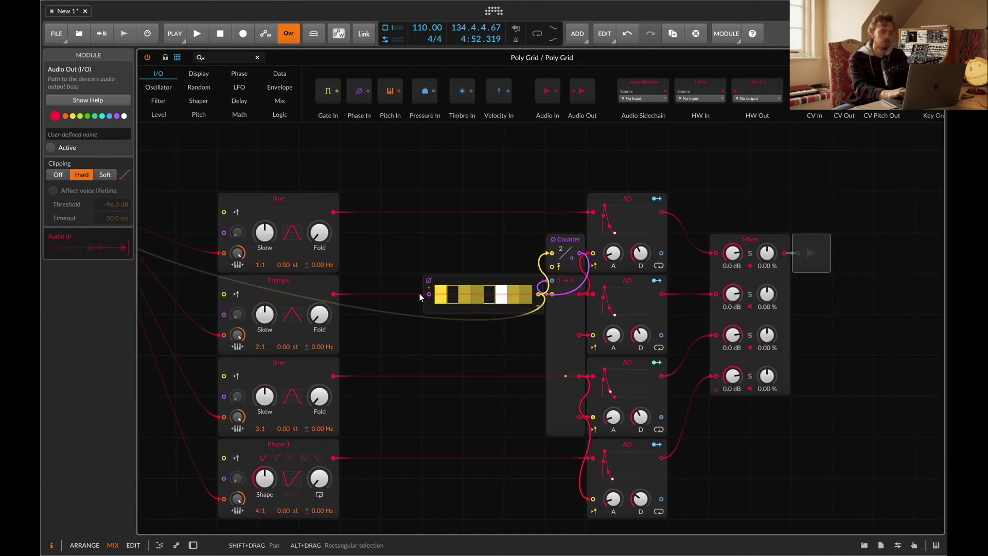
key(space)
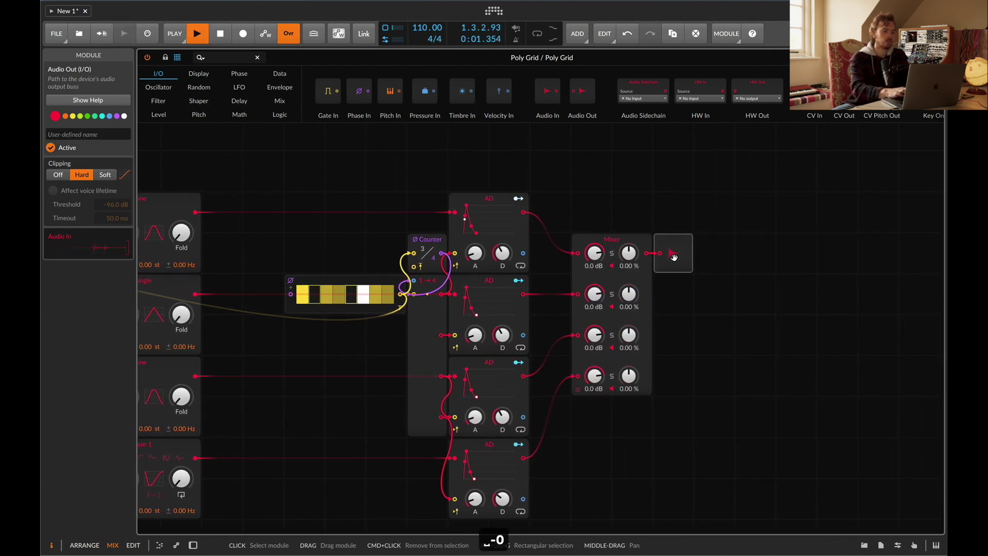
- Stop playback and review the signal path from the Pitch Quantize modules and Merge through the oscillators and Split to the AD envelopes
key(space)
scroll(674, 255, left, 20)
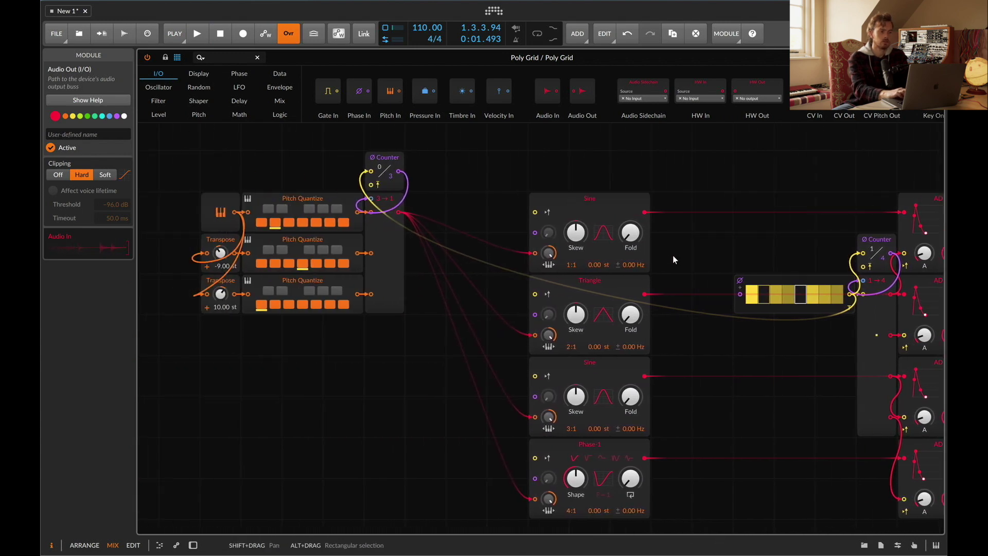
scroll(673, 255, right, 20)
scroll(672, 255, left, 7)
scroll(673, 258, left, 14)
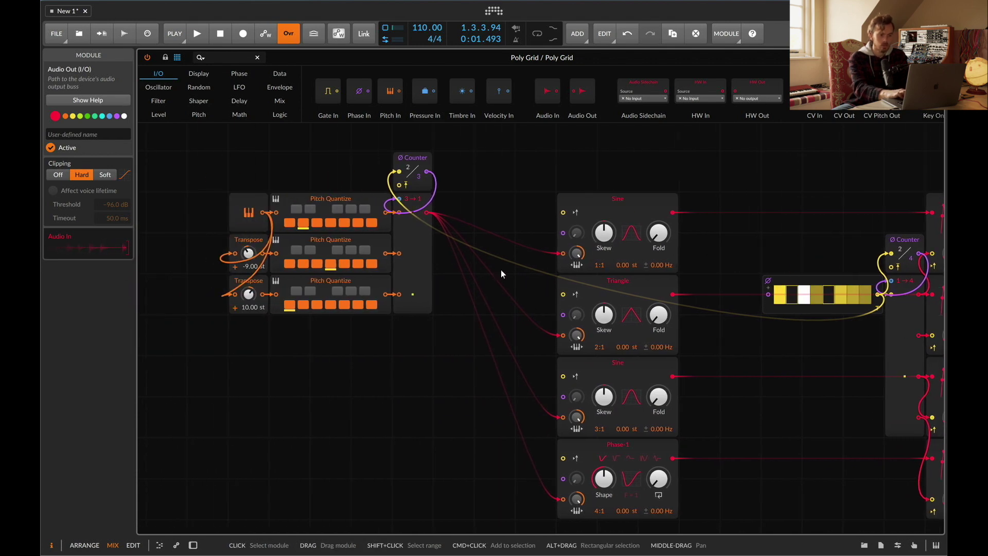
scroll(699, 280, right, 15)
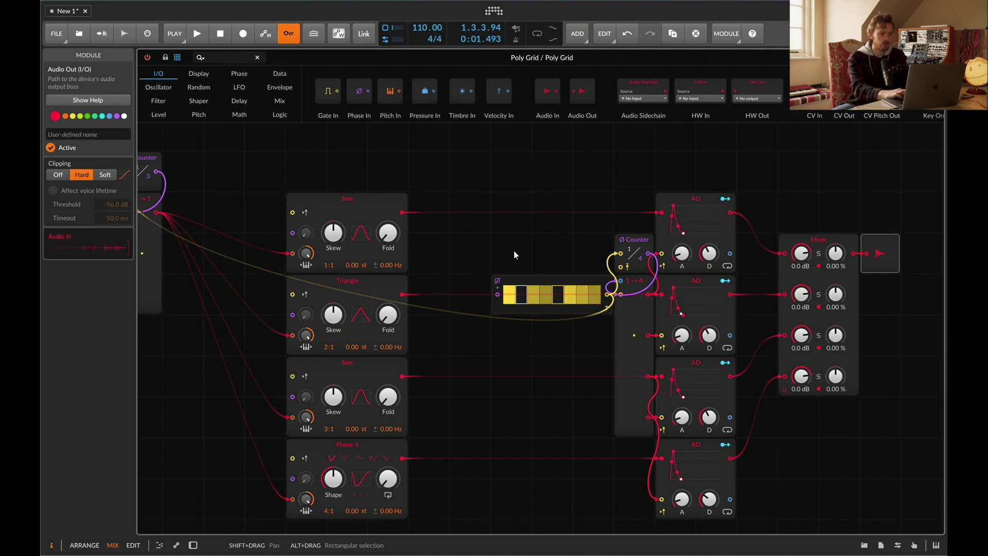
scroll(555, 280, left, 20)
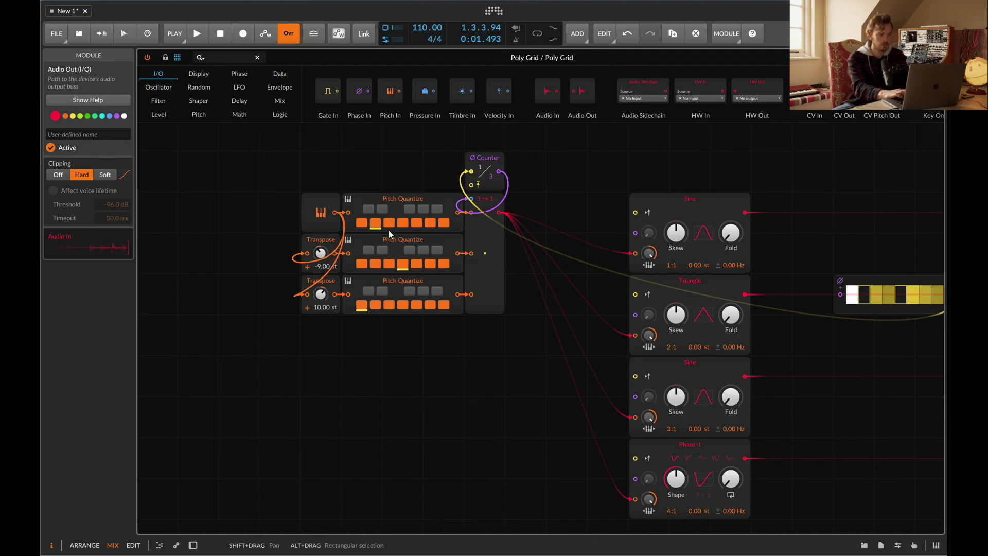
key(d)
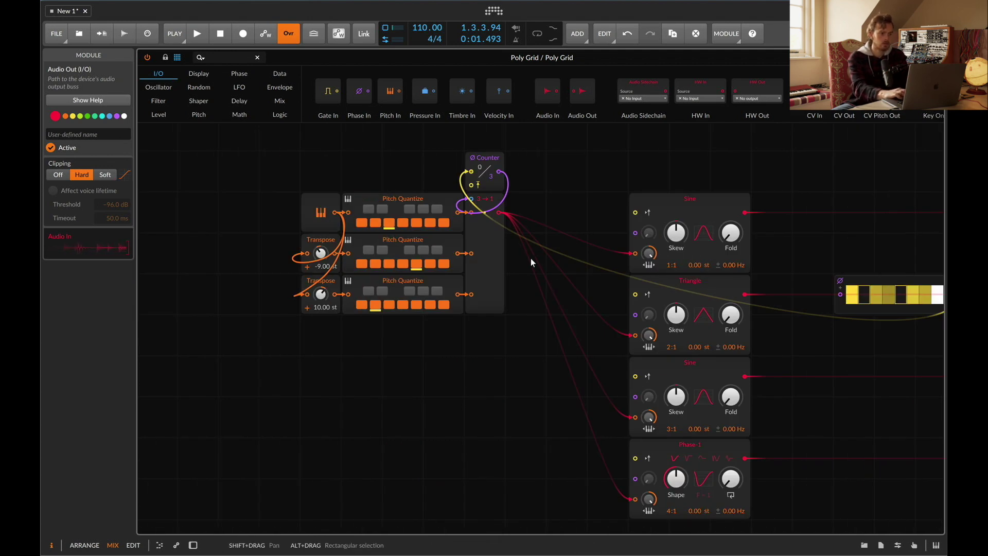
scroll(531, 259, right, 13)
scroll(520, 336, right, 15)
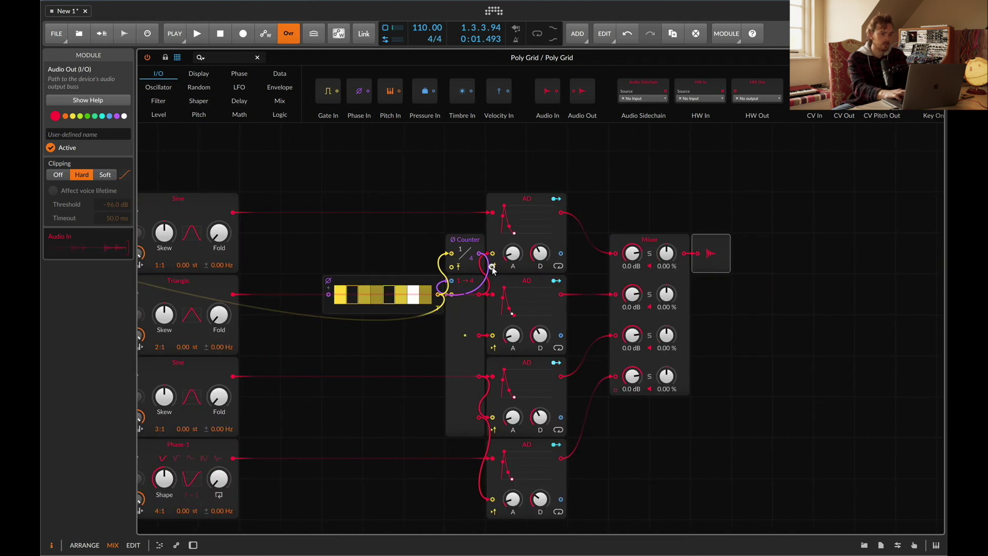
click(493, 347)
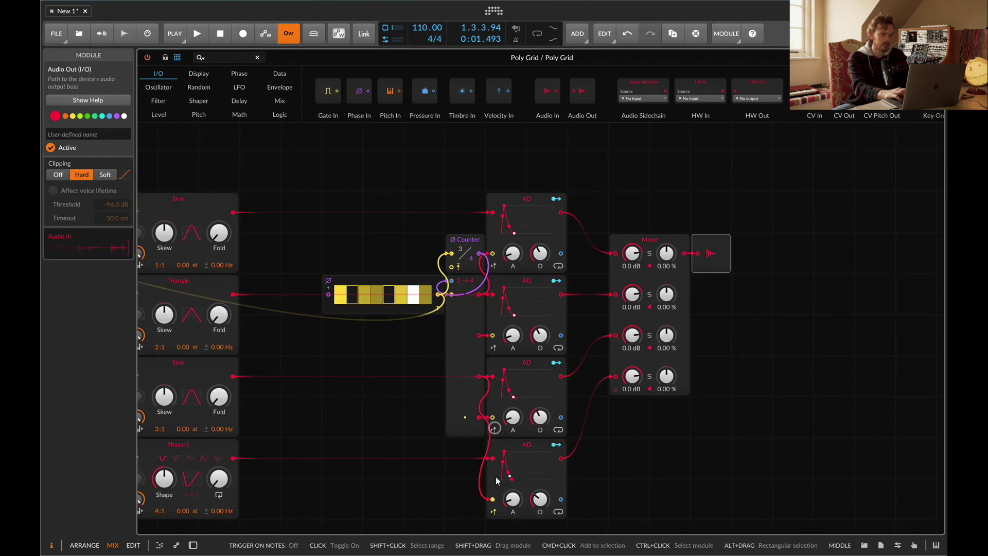
scroll(572, 487, left, 14)
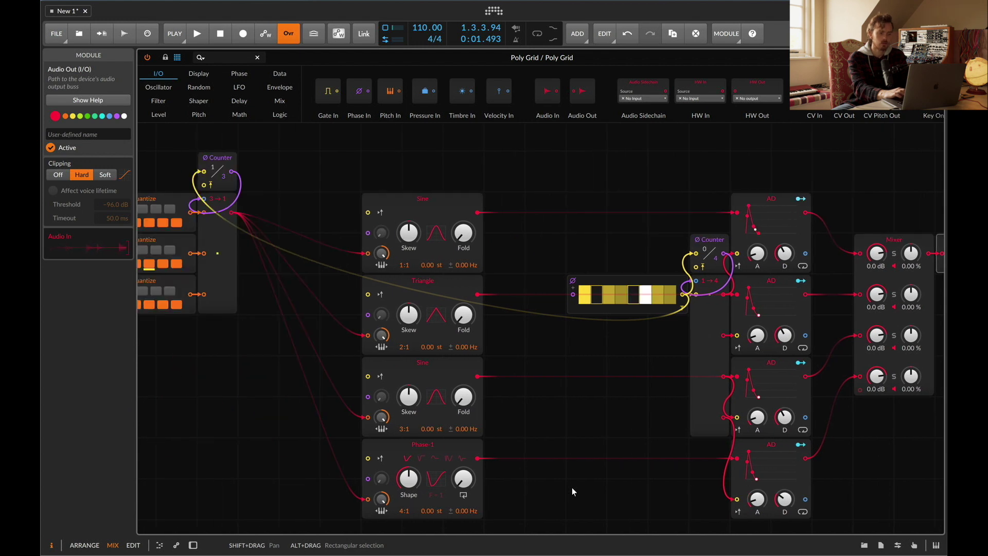
- Set the step count of the Gates module to 16
click(624, 278)
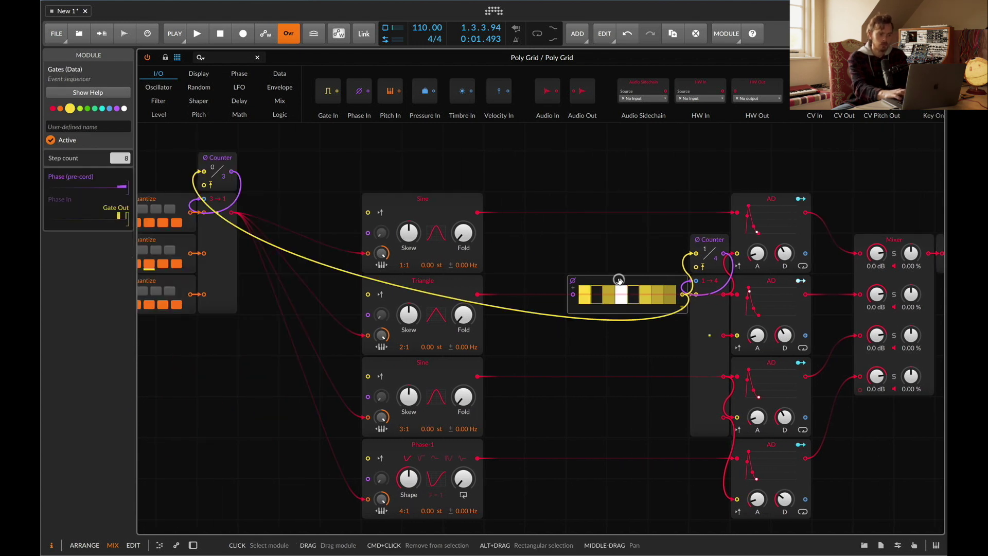
double_click(114, 158)
text(64)
key(Return)
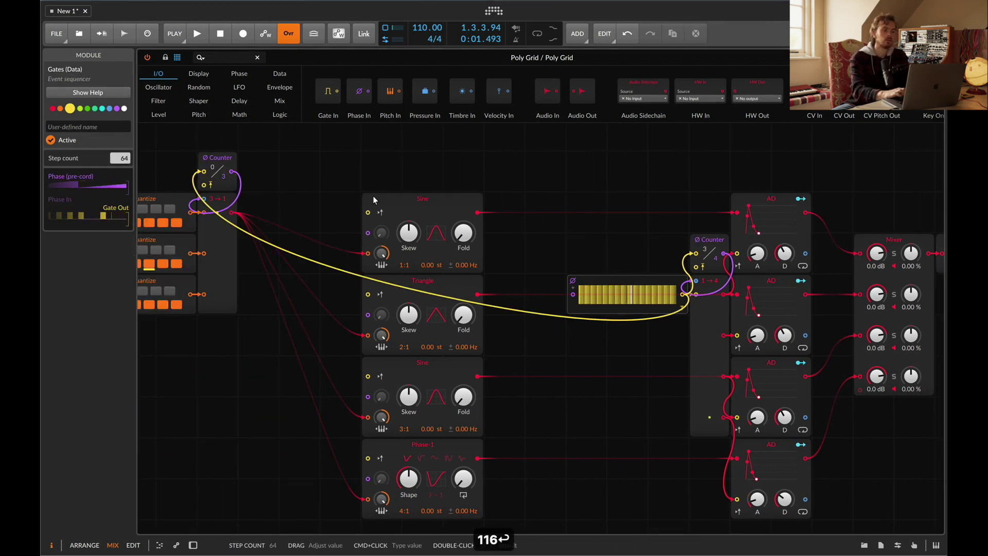
double_click(122, 158)
text(16)
key(Return)
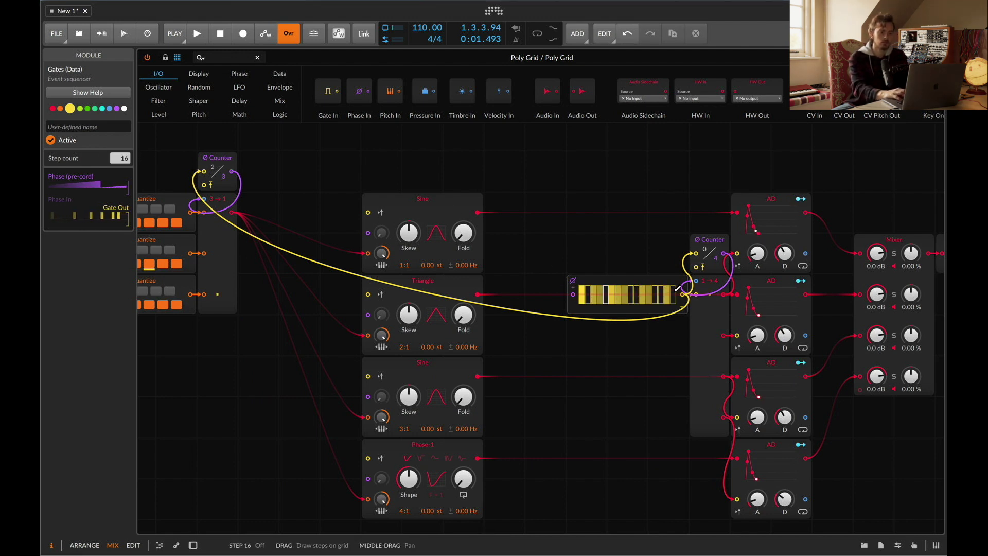
- Tidy the patch by bringing the pitch section close to the oscillators and moving the Gates, Counter and Split in line with the top voice
scroll(671, 292, left, 5)
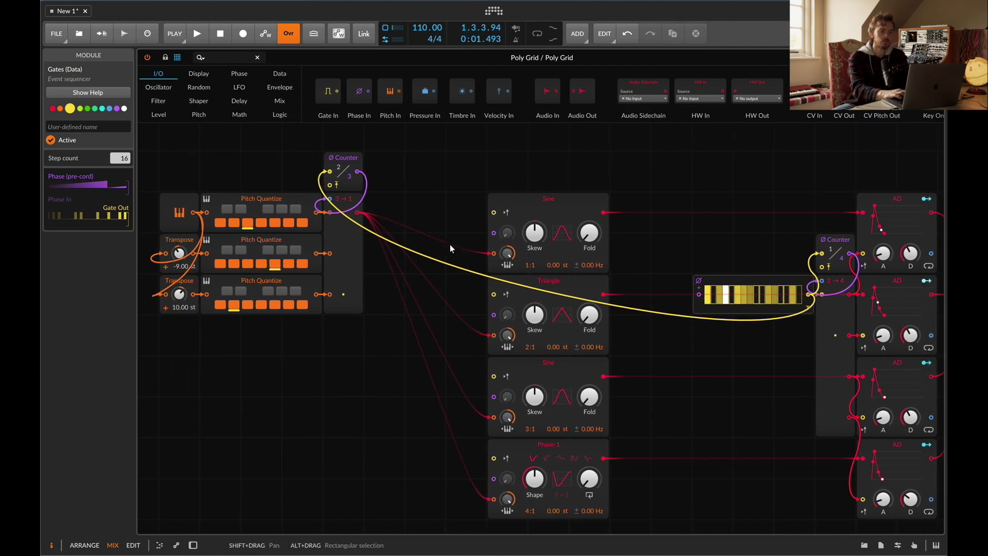
drag(548, 191, 549, 546)
drag(535, 195, 617, 195)
drag(157, 155, 383, 339)
drag(332, 293, 534, 293)
scroll(541, 289, right, 3)
drag(673, 194, 775, 262)
click(690, 396)
scroll(736, 383, right, 15)
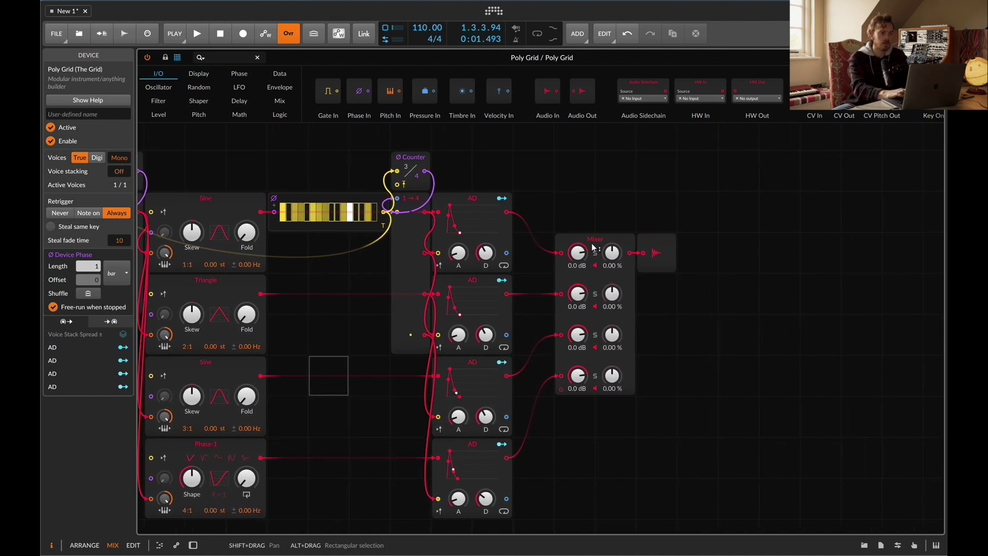
- Move the Mixer and Audio Out up to the top voice's row, leaving free space before and after the Mixer
drag(586, 205, 721, 446)
drag(596, 242, 719, 201)
drag(597, 152, 635, 175)
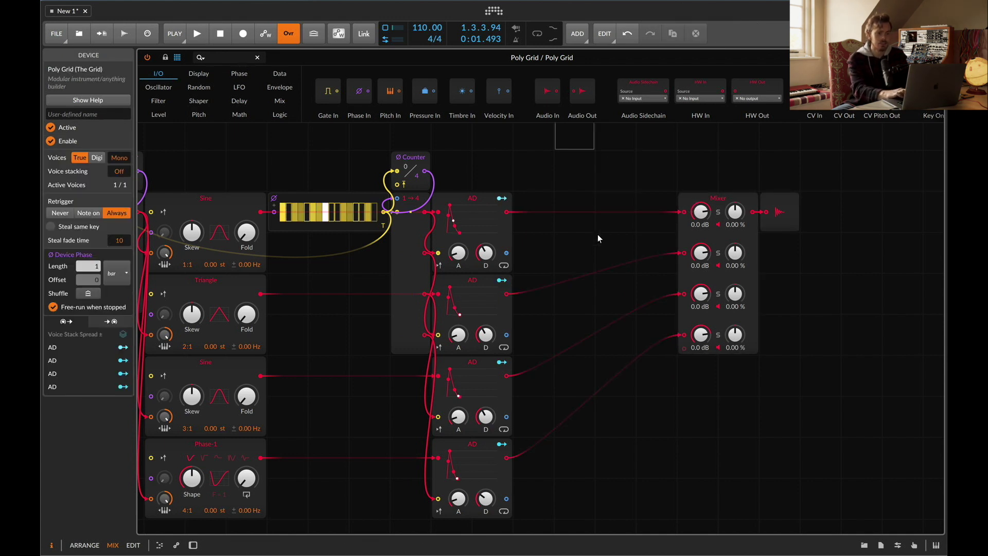
scroll(637, 221, right, 3)
drag(715, 206, 816, 207)
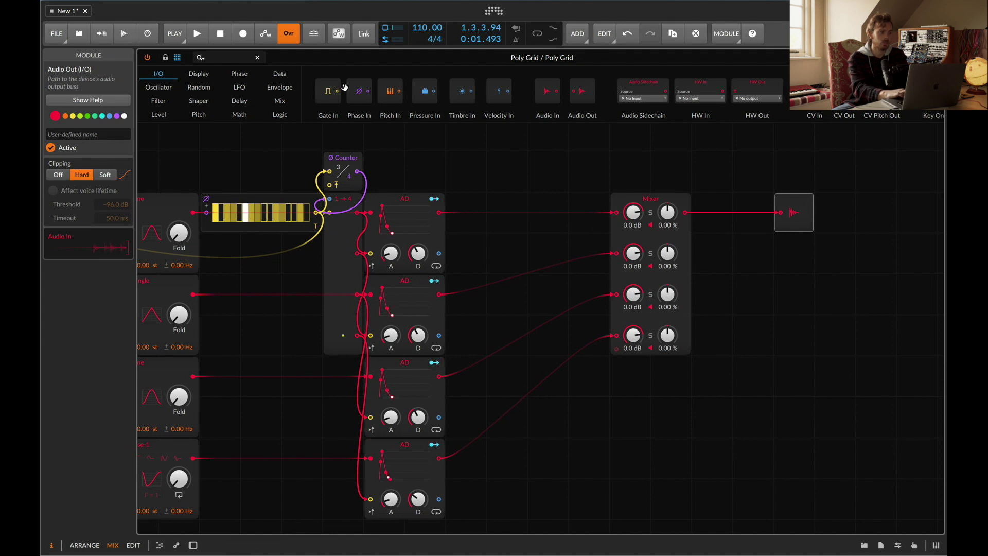
- Search the module library for "dis", add a Distortion above the voices, and clear the search
click(231, 58)
text(dis)
drag(543, 113, 550, 156)
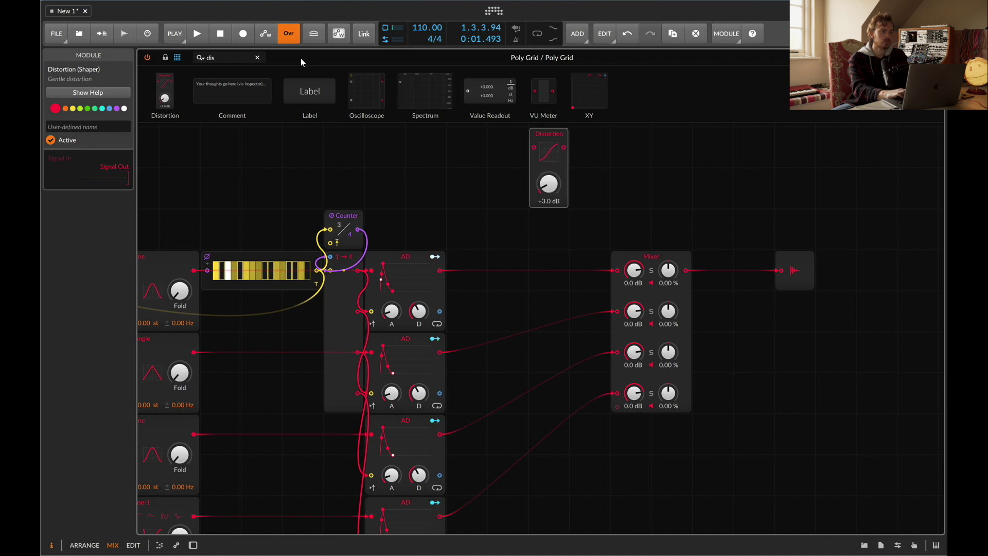
key(BackSpace)
key(BackSpace)
key(BackSpace)
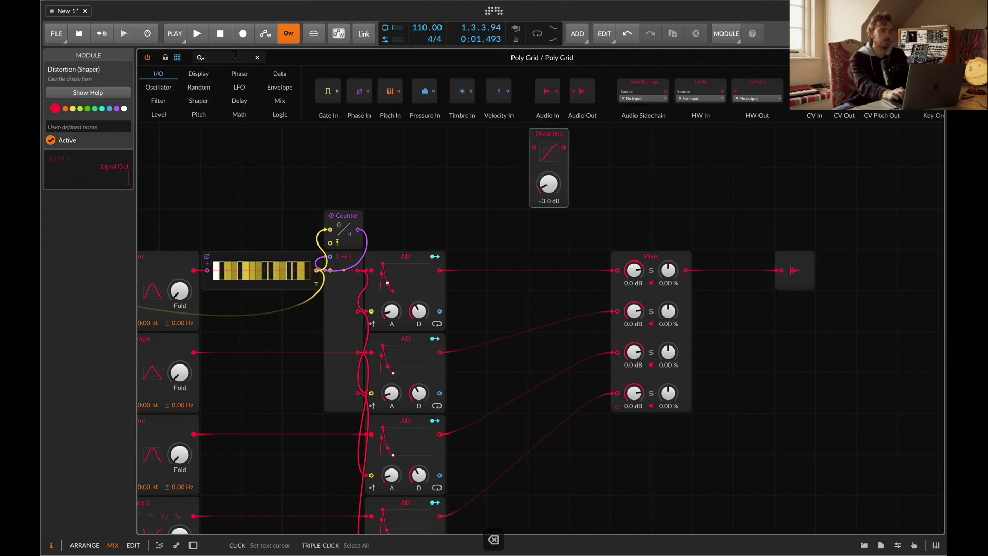
- Add a Mod Delay directly below the Distortion and an All-pass directly above it, aligning the three effects
click(158, 101)
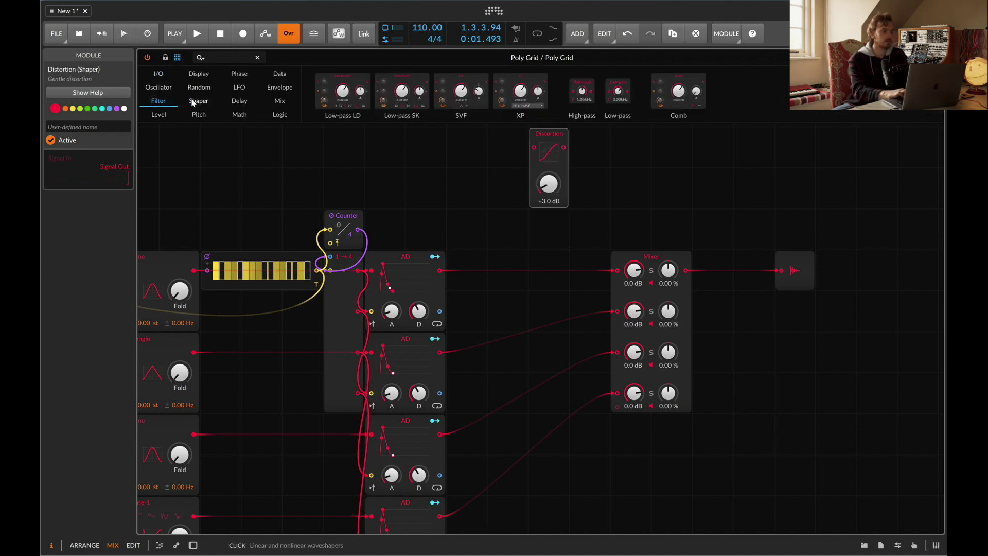
click(199, 103)
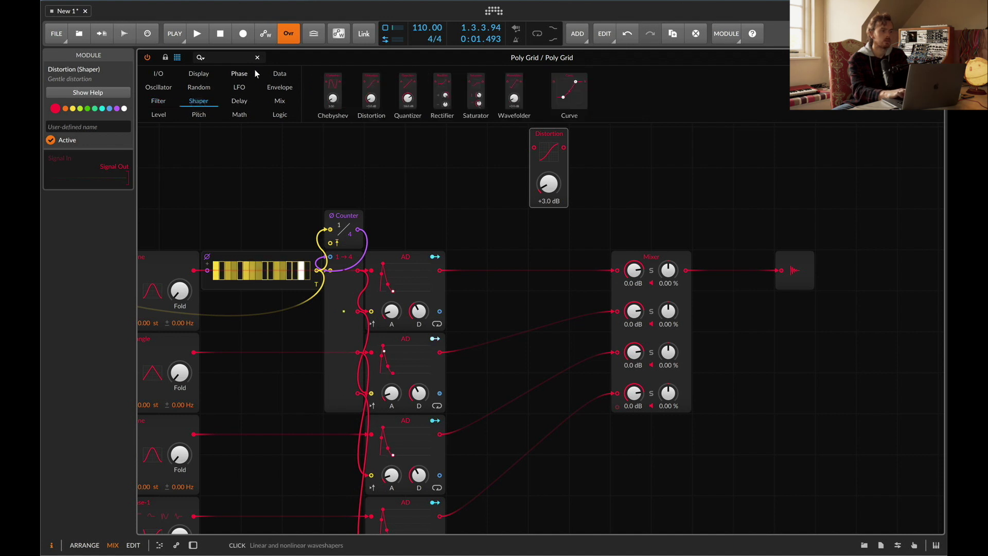
click(161, 89)
click(275, 89)
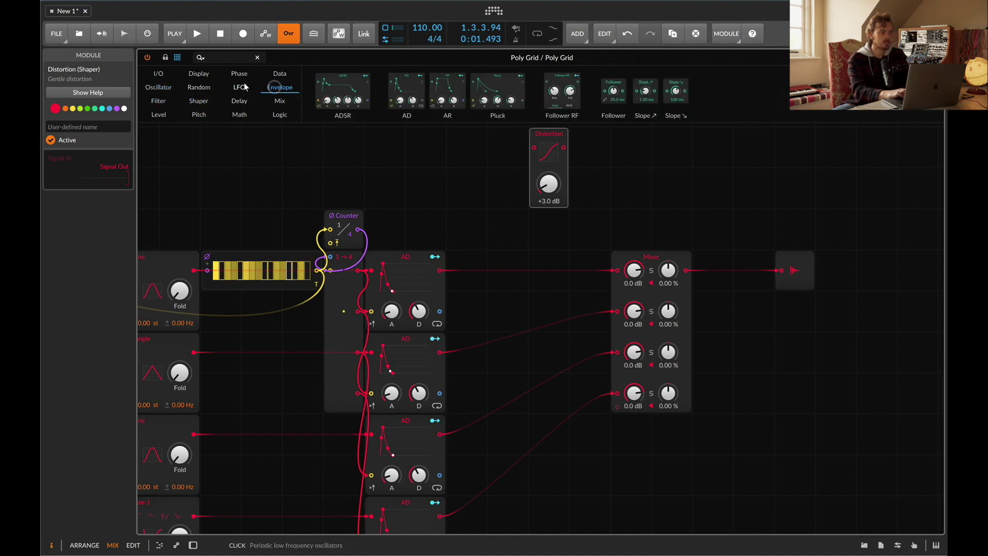
click(196, 78)
click(239, 102)
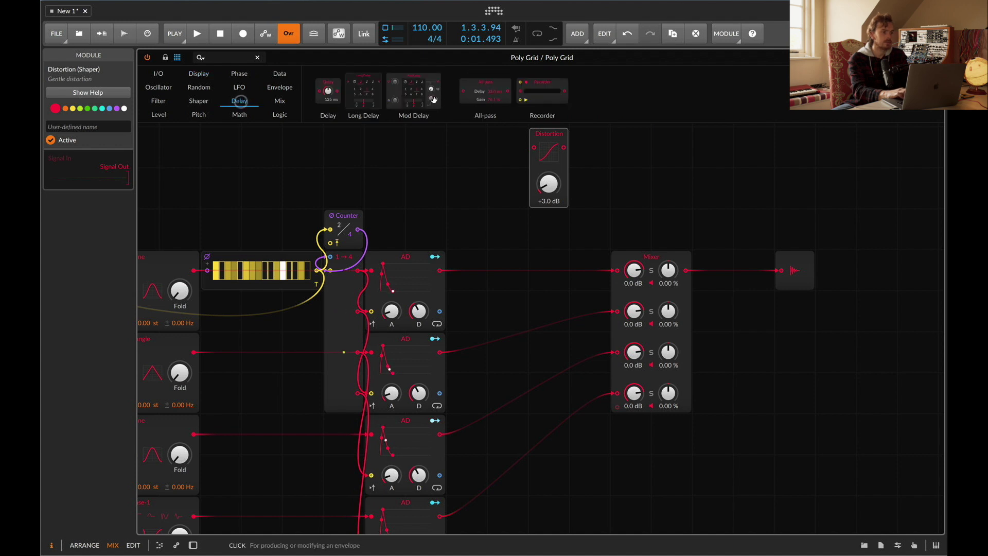
drag(413, 91, 493, 231)
drag(529, 159, 512, 159)
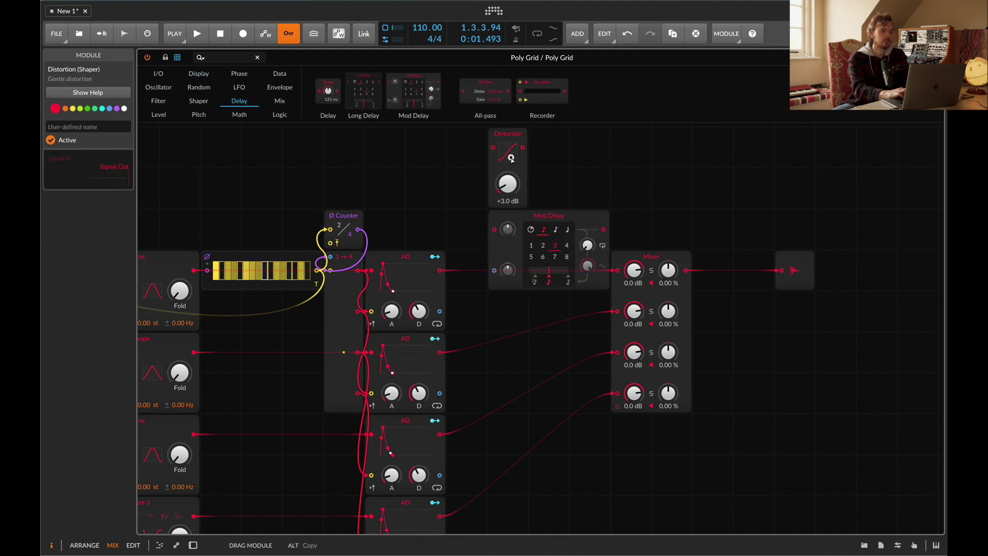
scroll(384, 151, up, 3)
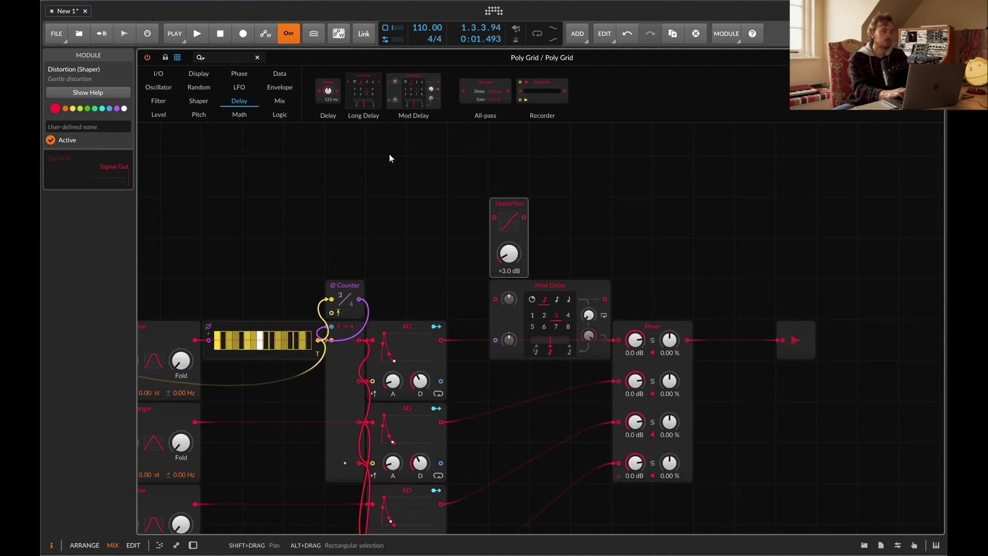
drag(485, 91, 515, 170)
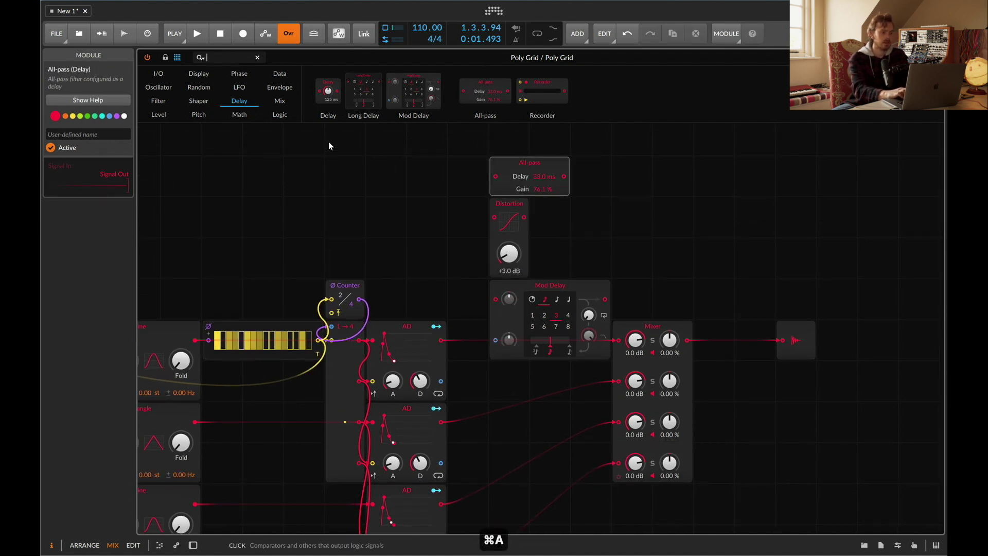
- Move the three effects to just above the Mixer and add a new Merge in the free space before them
text(merge)
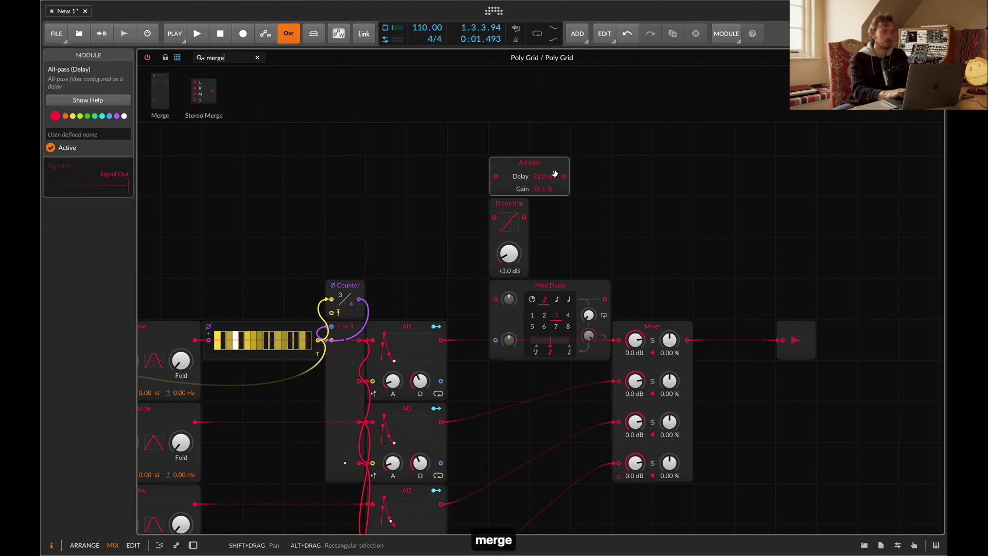
drag(499, 164, 506, 342)
drag(508, 205, 590, 165)
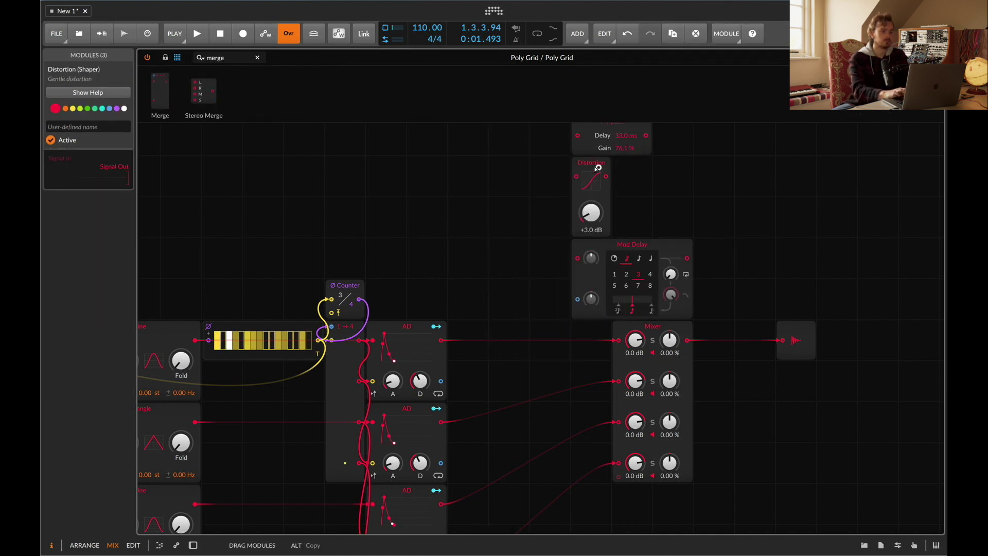
drag(158, 86, 458, 212)
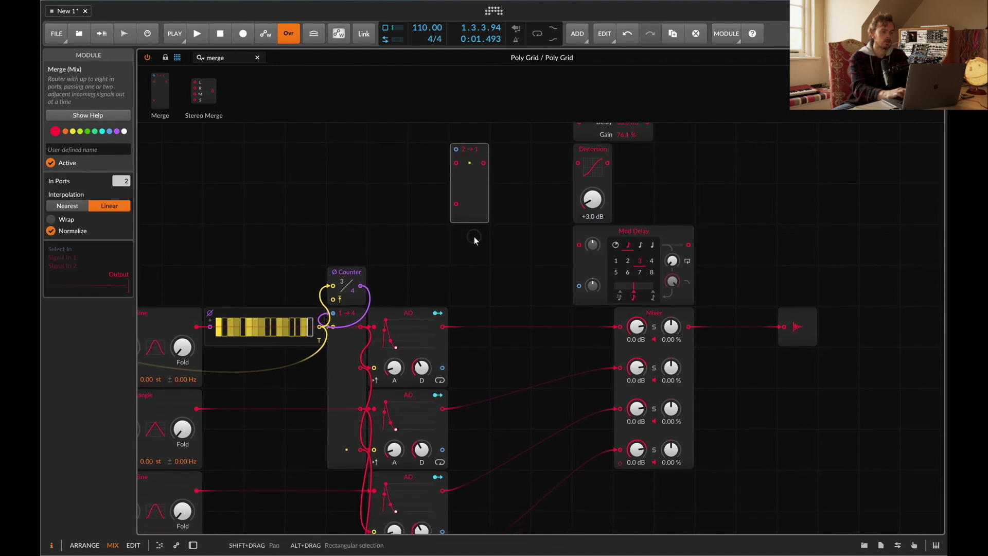
- Wire the first two AD envelope outputs into the new Merge and deactivate the Audio Out
drag(443, 327, 455, 164)
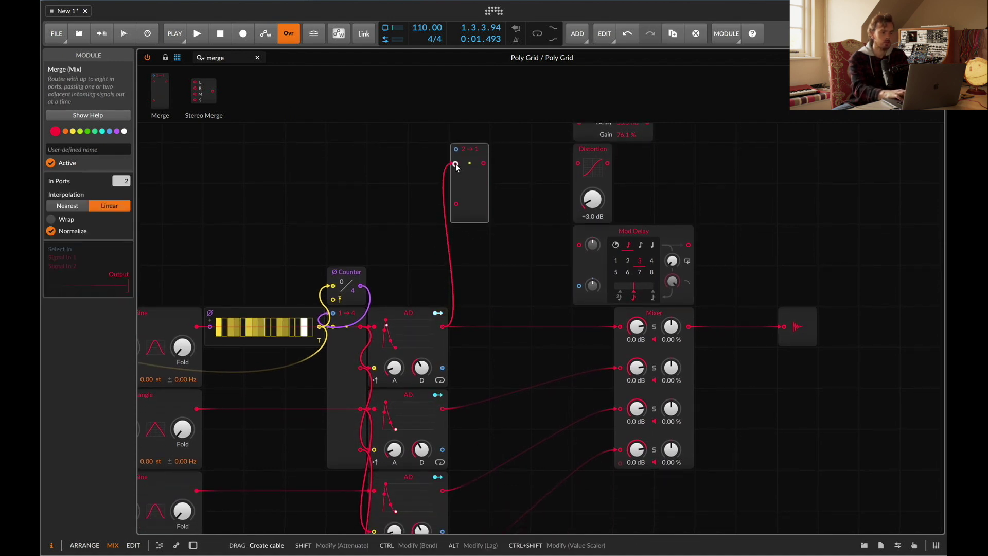
click(807, 344)
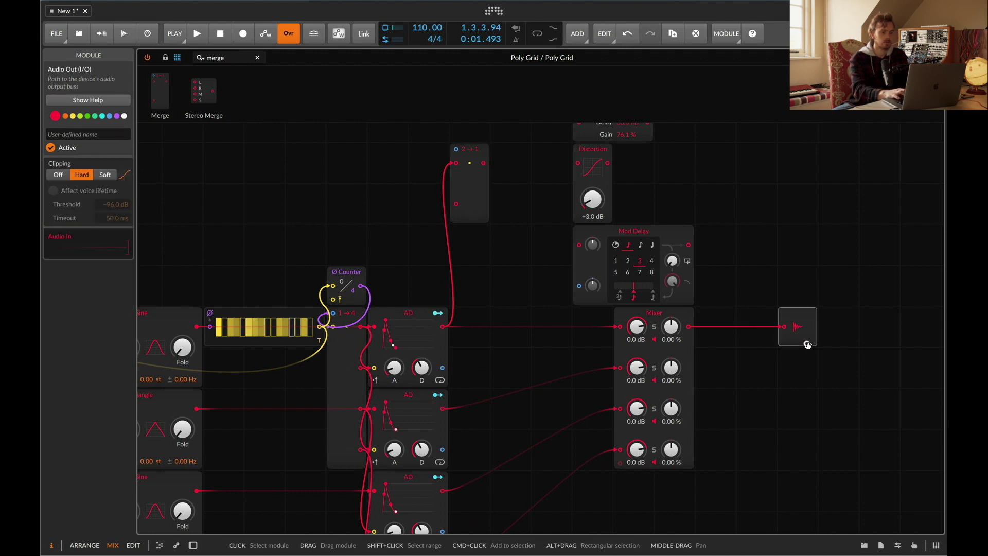
click(470, 211)
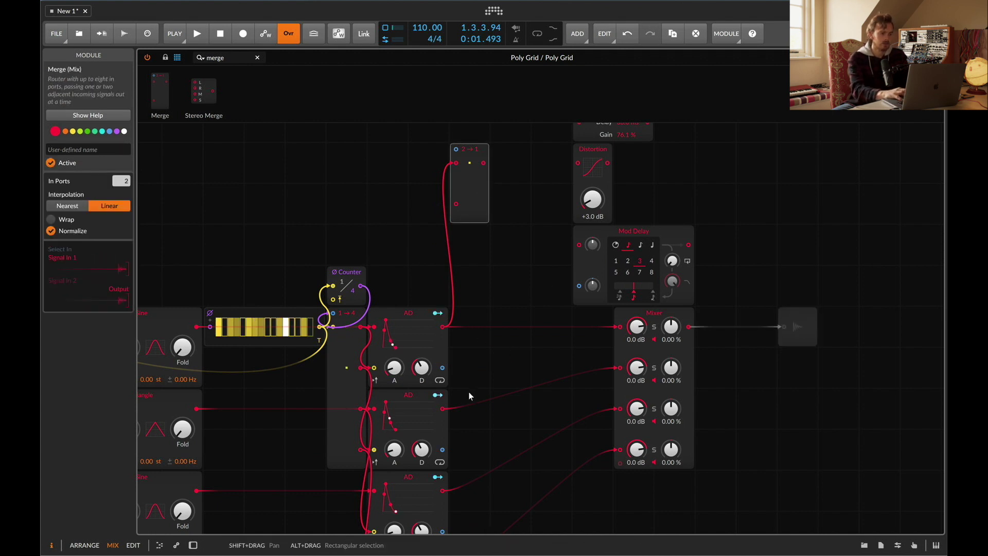
drag(463, 202, 458, 203)
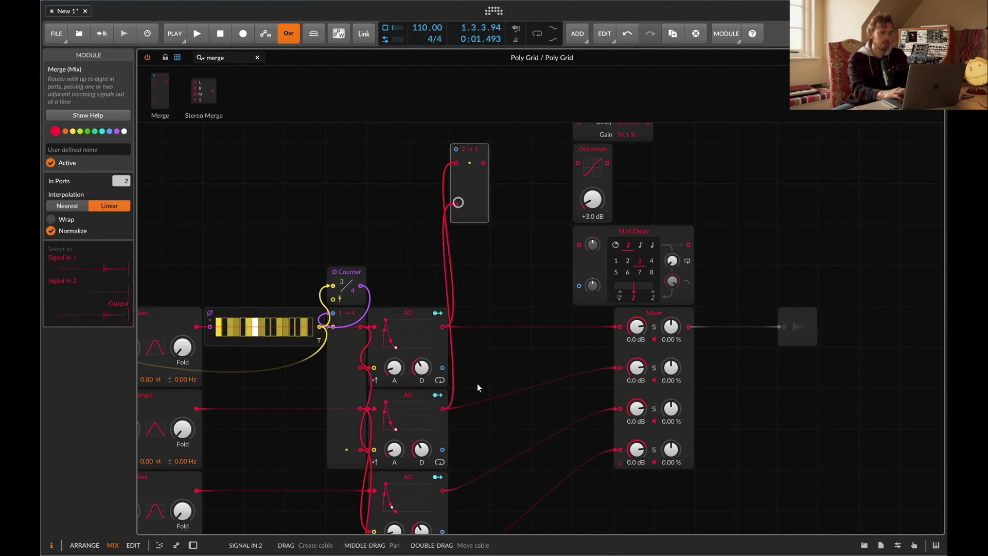
- Set the new Merge's In Ports to 4
click(121, 181)
text(4)
key(Return)
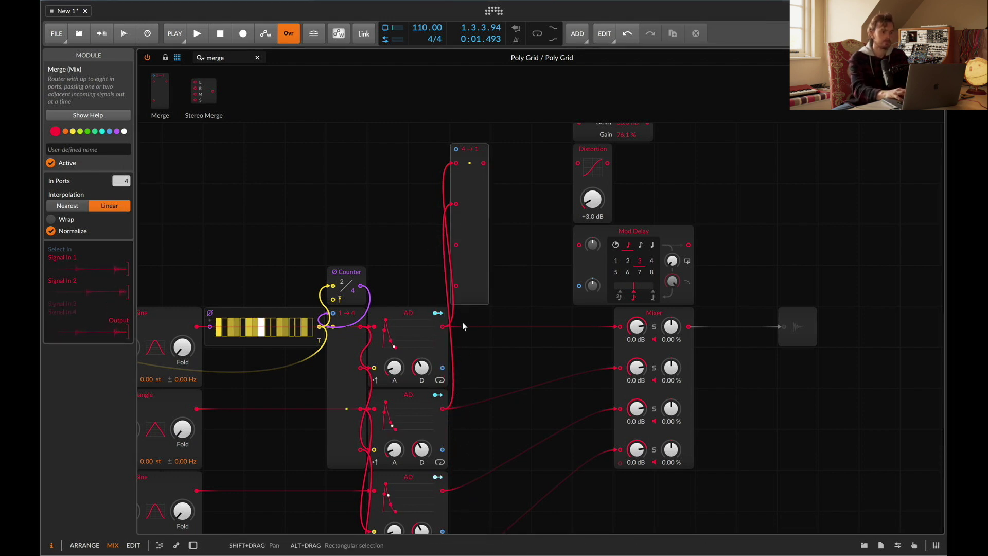
- Wire the third and fourth AD envelope outputs into the new Merge and place it directly beside the envelopes
scroll(463, 323, down, 1)
drag(473, 243, 456, 219)
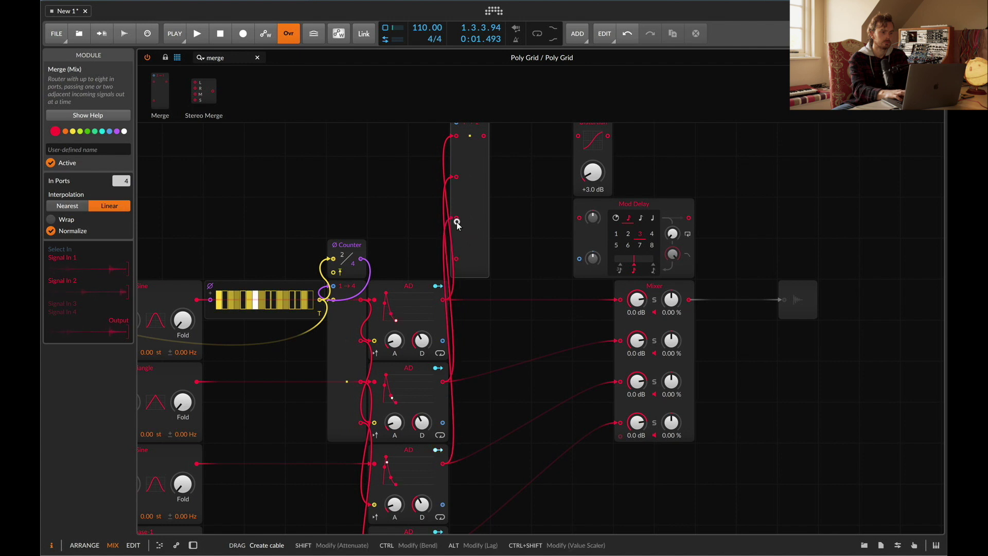
scroll(456, 219, down, 3)
drag(443, 465, 486, 327)
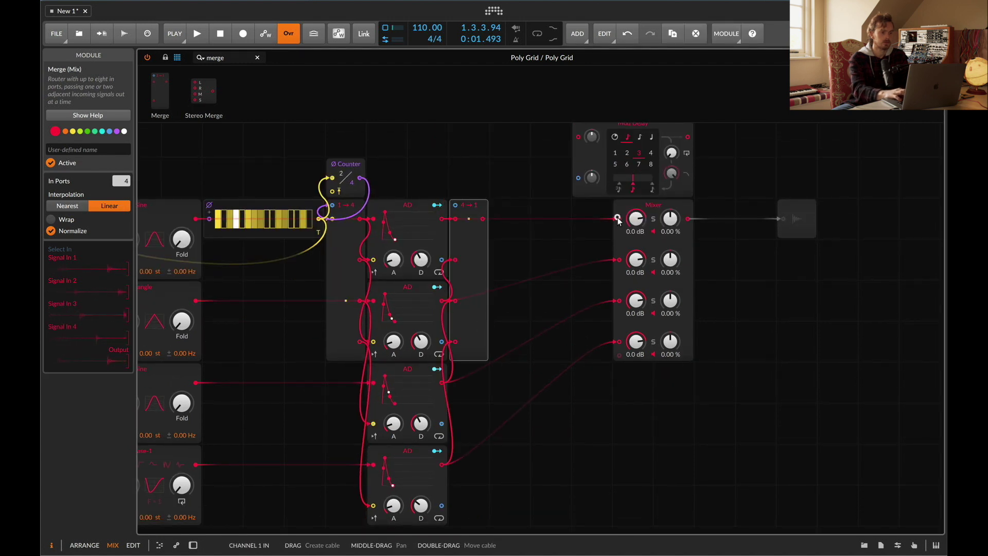
- Disconnect the Merge and AD envelope cables from the Mixer, keeping the Merge directly beside the envelopes
drag(613, 264, 592, 260)
drag(620, 299, 592, 302)
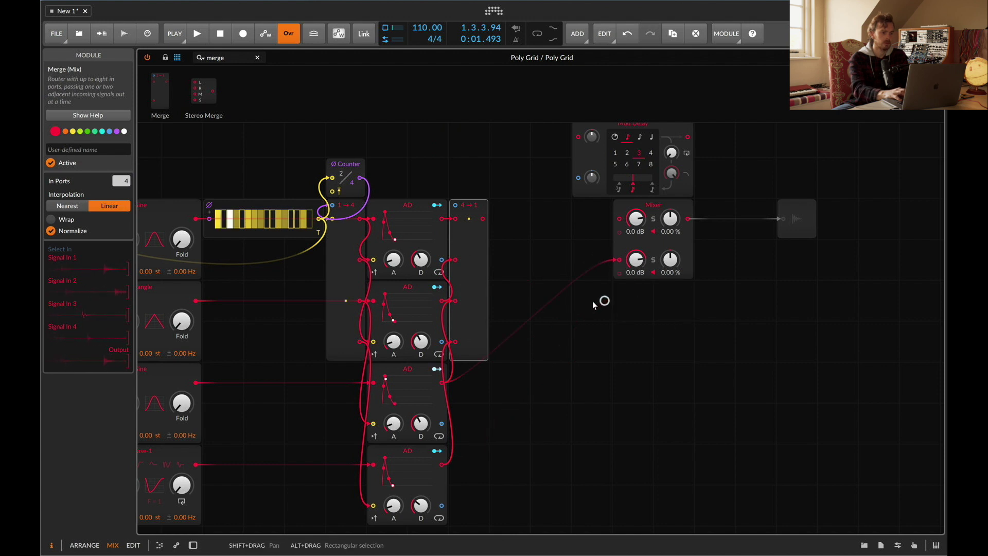
drag(613, 264, 589, 263)
drag(458, 241, 498, 243)
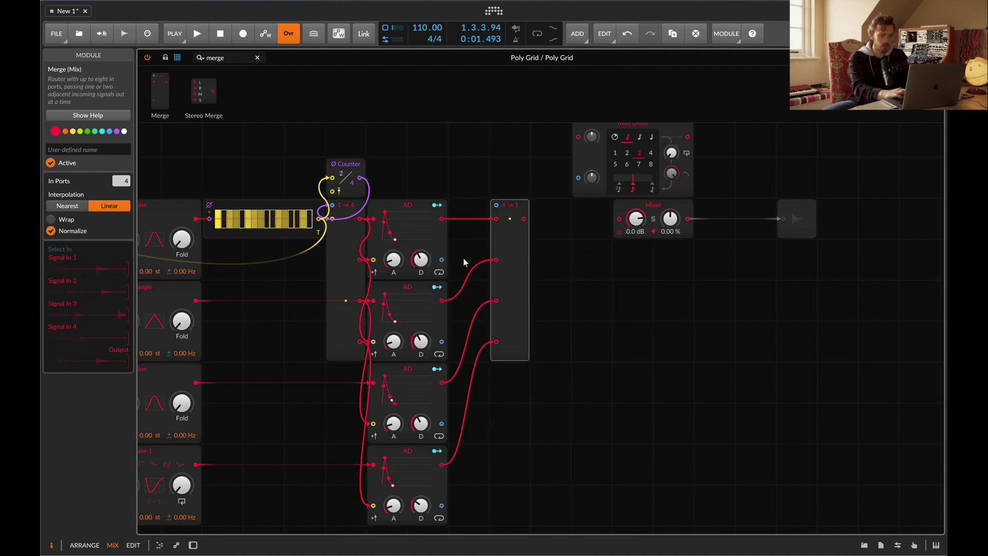
drag(498, 274, 483, 271)
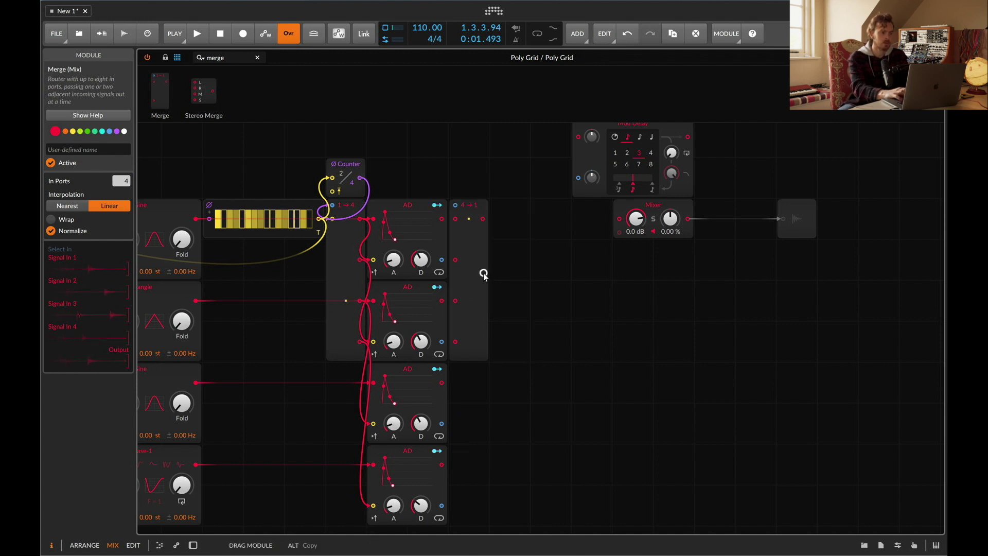
- Add a Split module directly after the new Merge and set its Out Ports to 3
double_click(240, 57)
text(spl)
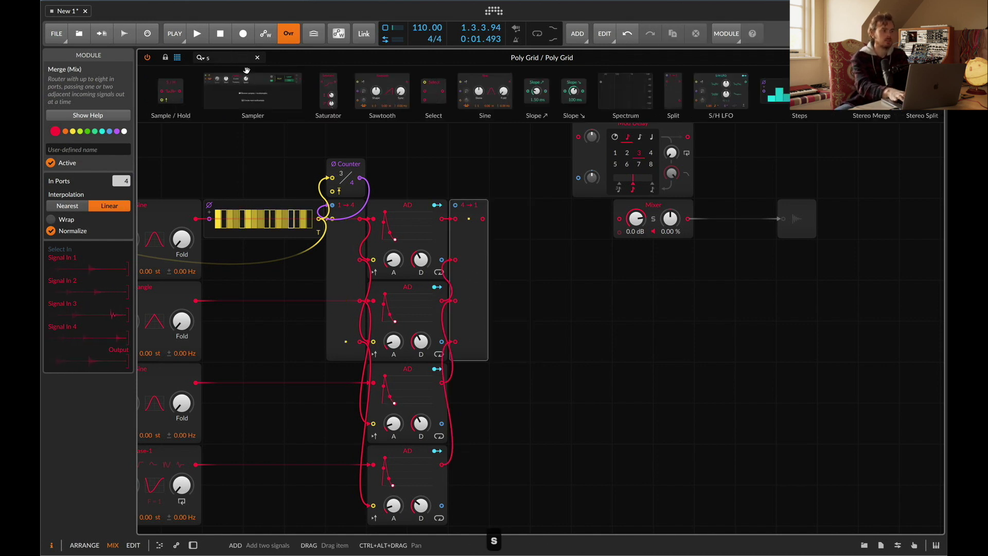
key(BackSpace)
text(pl)
key(BackSpace)
key(BackSpace)
key(BackSpace)
text(pl)
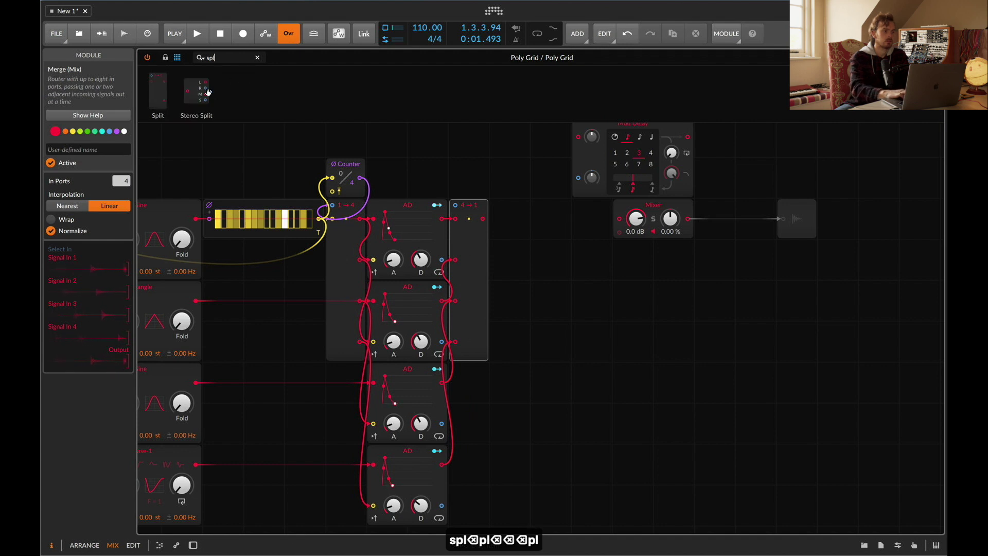
drag(269, 91, 496, 218)
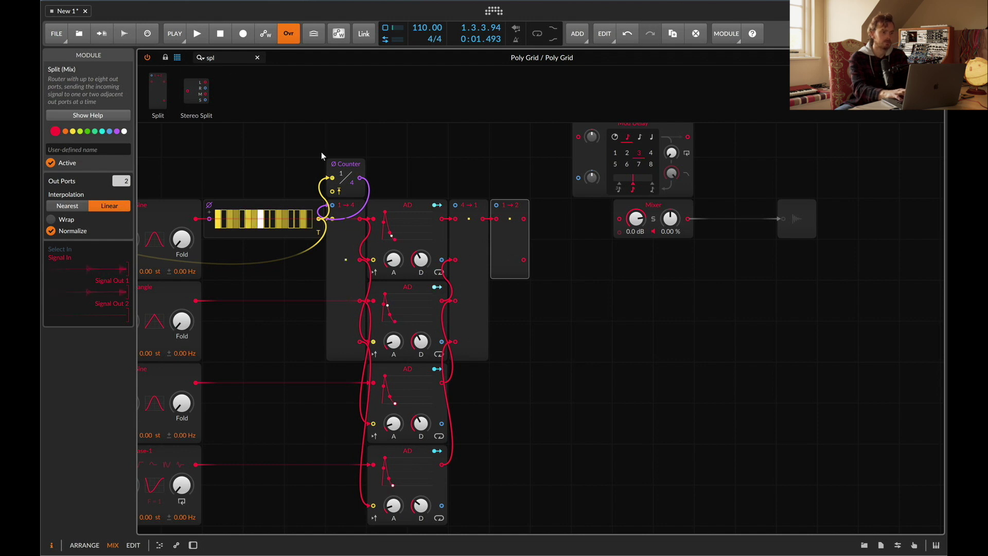
text(3)
key(Return)
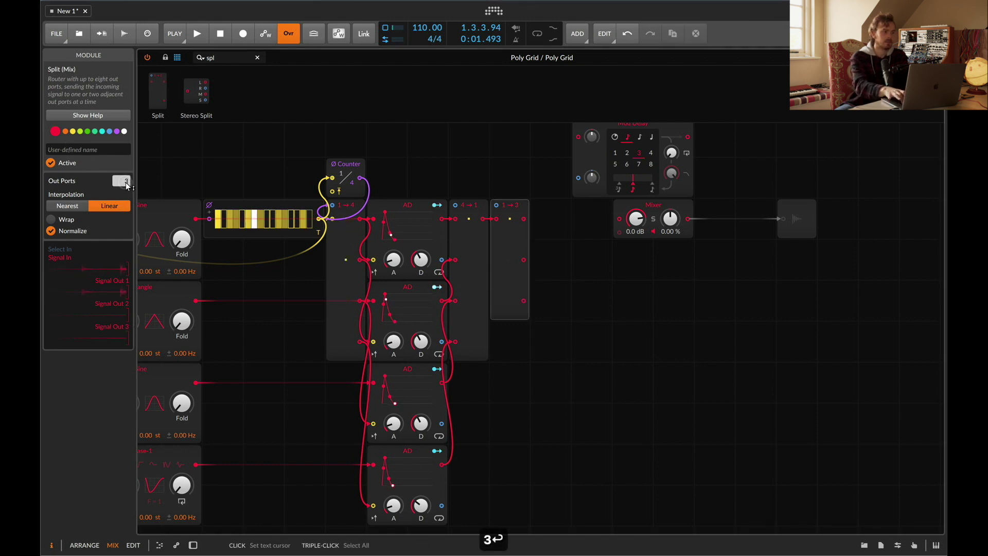
- Place the Mod Delay, Distortion and All-pass after the Split and wire each to one of its three outputs
scroll(545, 318, up, 2)
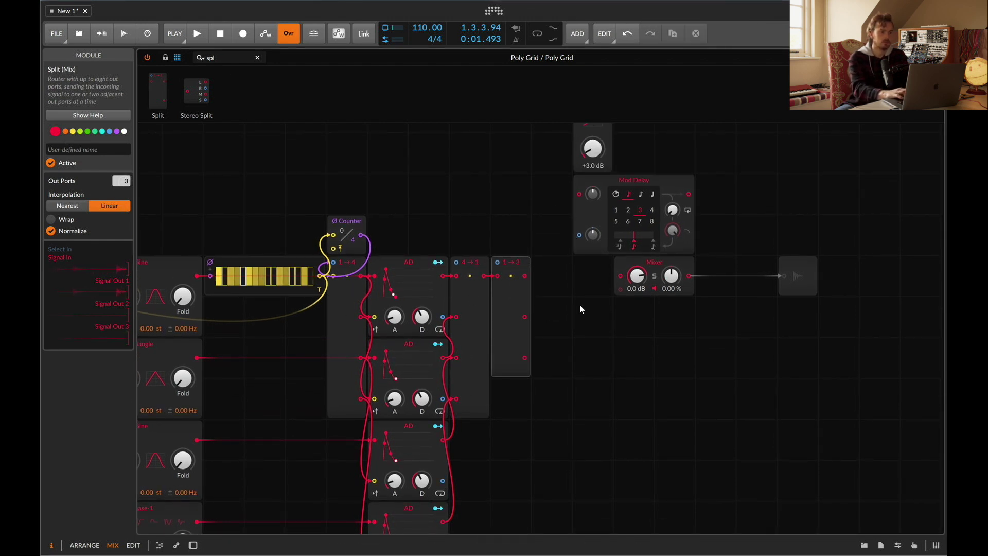
drag(578, 206, 538, 359)
drag(600, 163, 600, 328)
drag(569, 279, 578, 276)
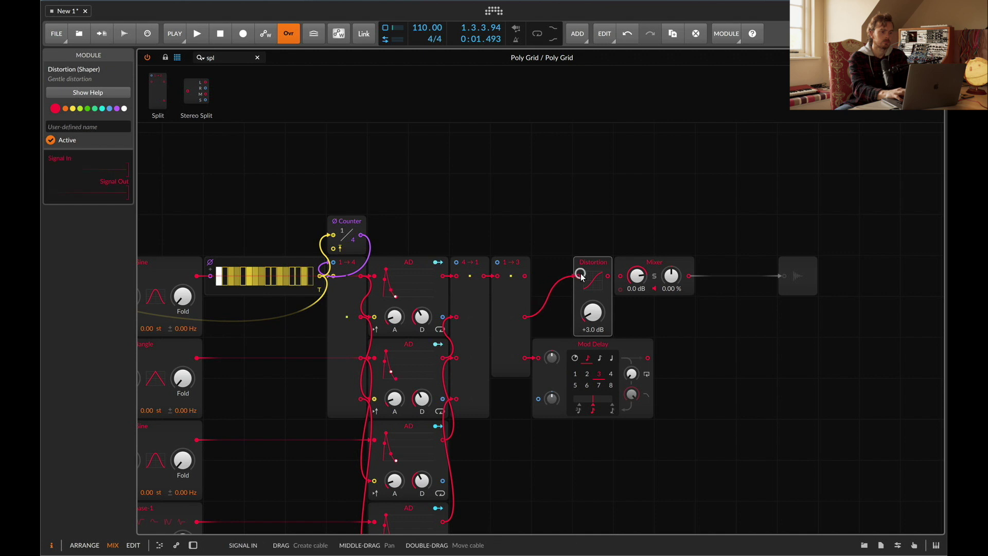
scroll(583, 233, up, 3)
click(612, 159)
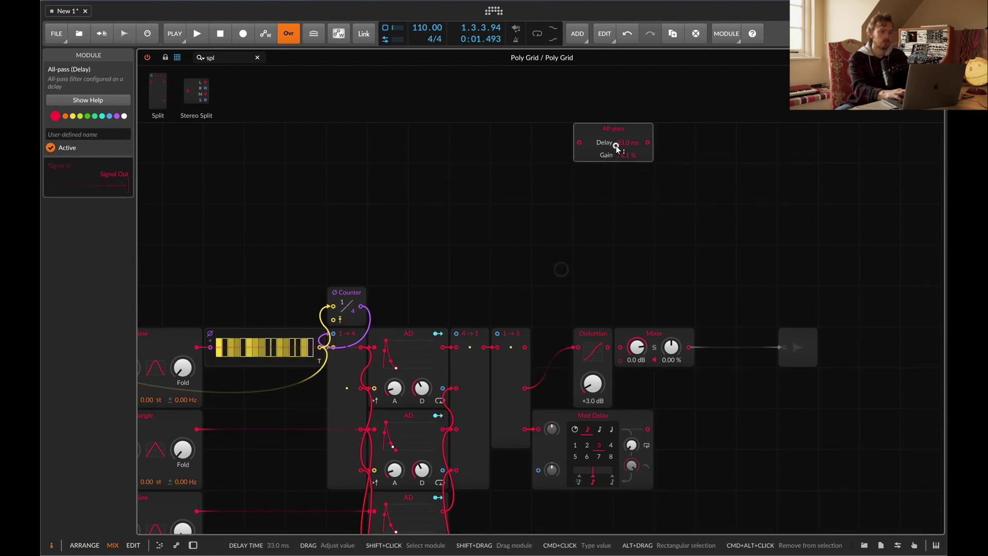
drag(611, 137, 539, 305)
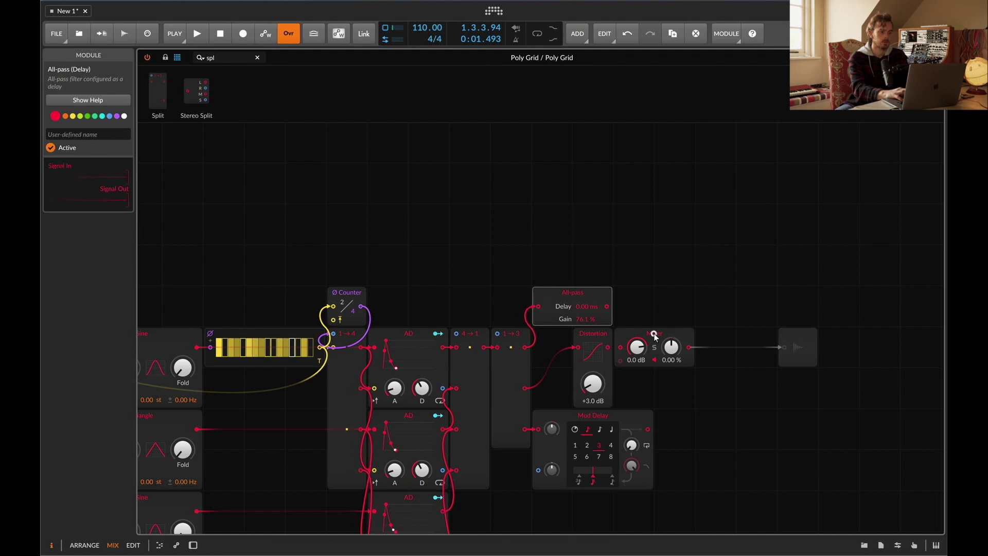
- Move the Mixer beside the Audio Out and the Distortion directly against the Split
drag(657, 334, 738, 334)
drag(589, 334, 555, 335)
scroll(638, 356, down, 2)
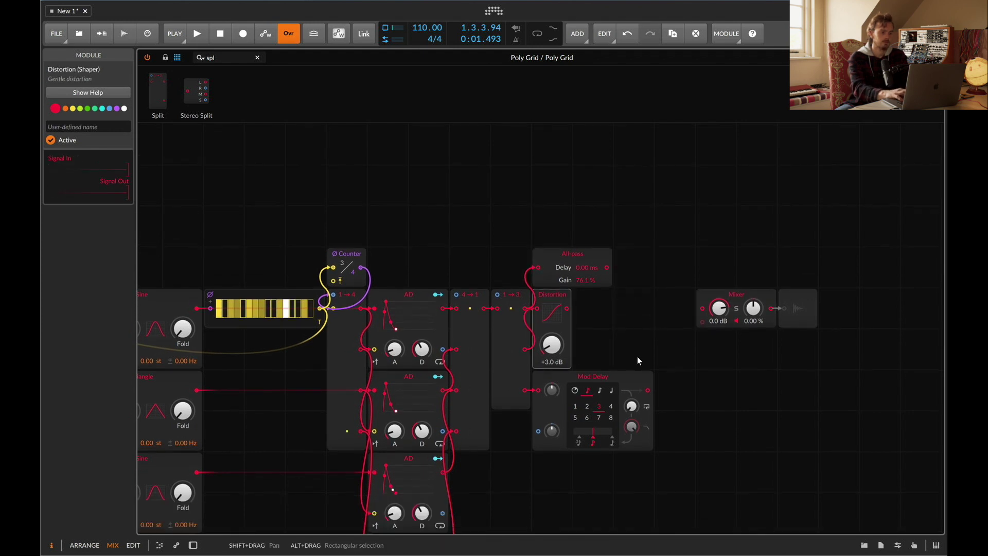
click(221, 57)
text(me)
key(BackSpace)
key(BackSpace)
key(BackSpace)
key(BackSpace)
key(BackSpace)
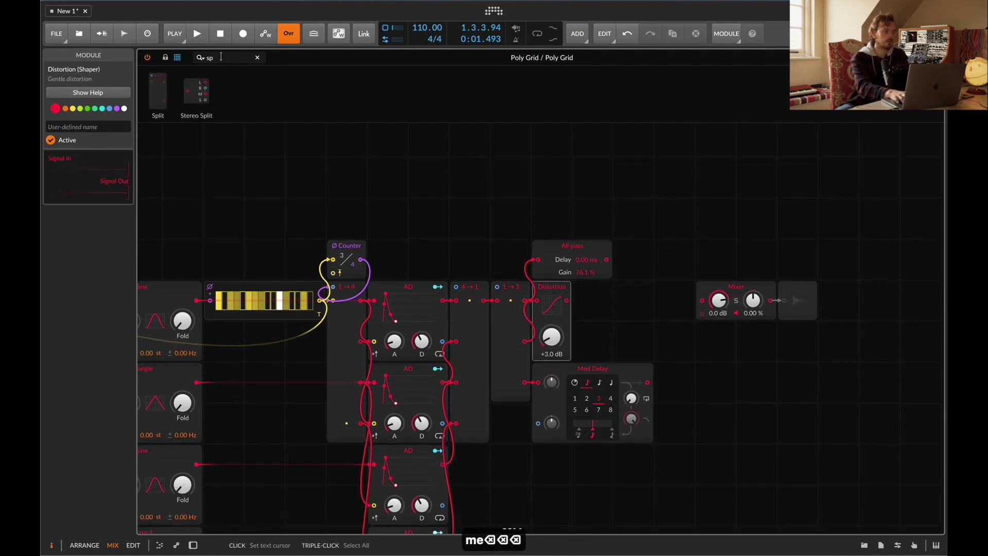
text(mix)
drag(687, 231, 600, 163)
key(super+z)
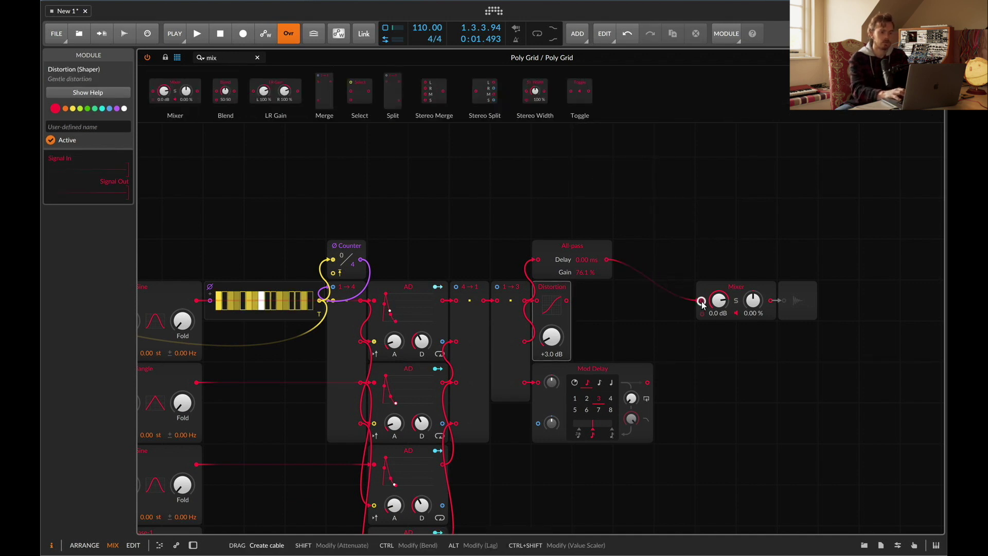
- Wire the All-pass, Distortion and Mod Delay outputs into separate Mixer channels and reactivate the Audio Out
drag(568, 299, 704, 317)
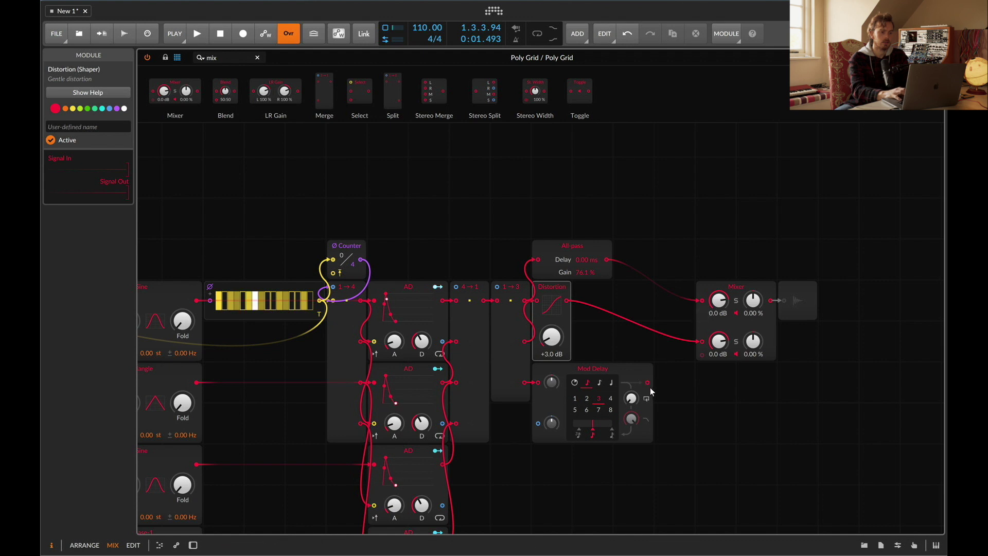
drag(693, 363, 703, 360)
click(804, 312)
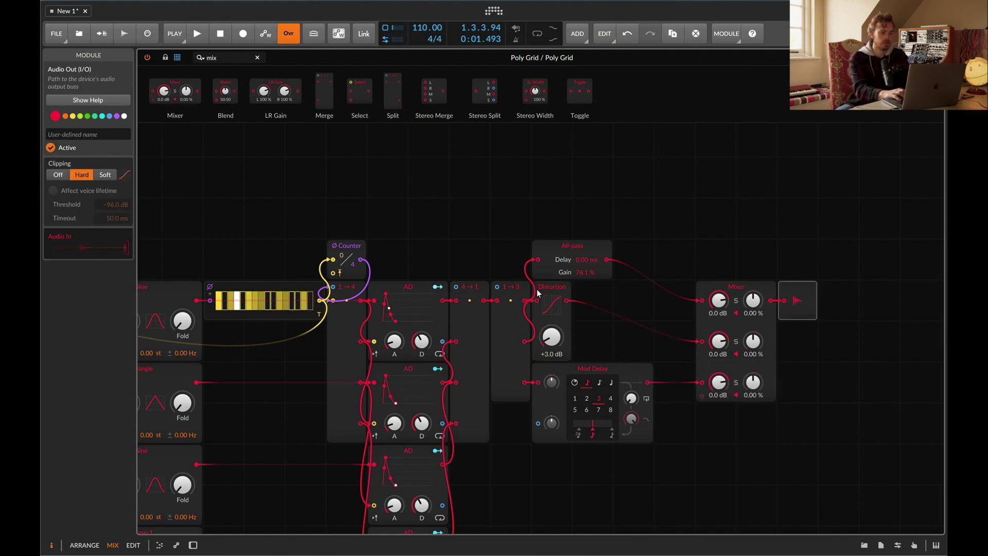
- Duplicate the four-step Counter above the new Merge, wire it to the Merge's select input and step it from the gate trigger
click(481, 287)
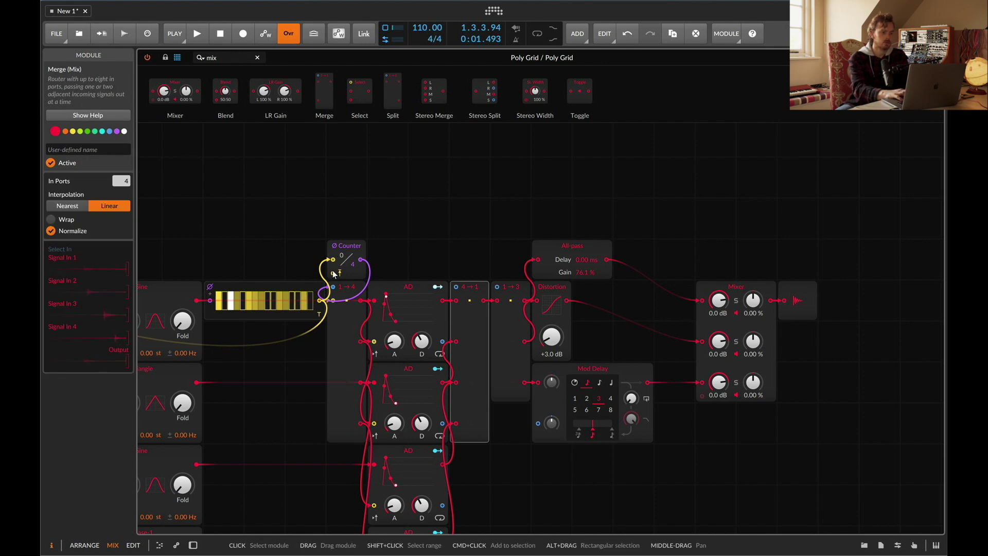
drag(350, 245, 451, 292)
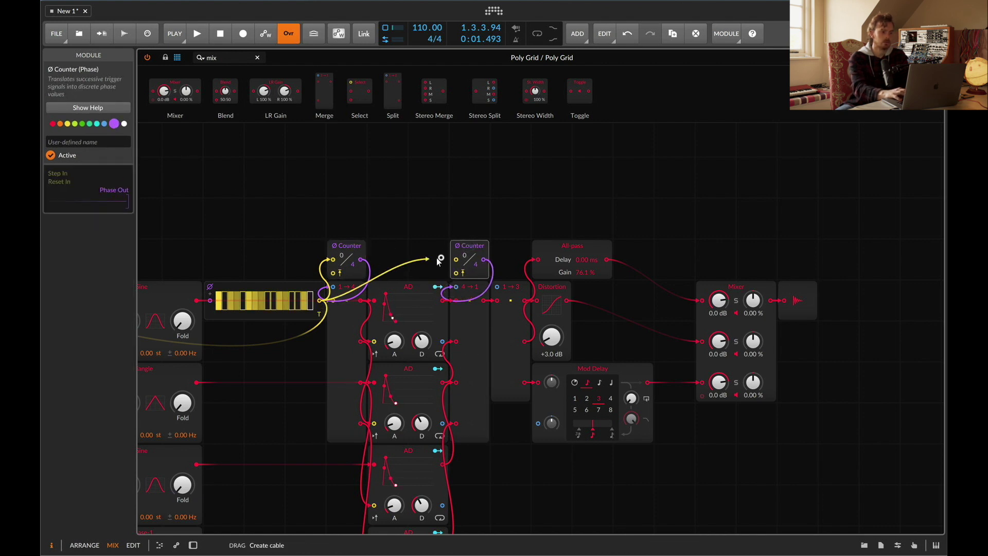
click(468, 288)
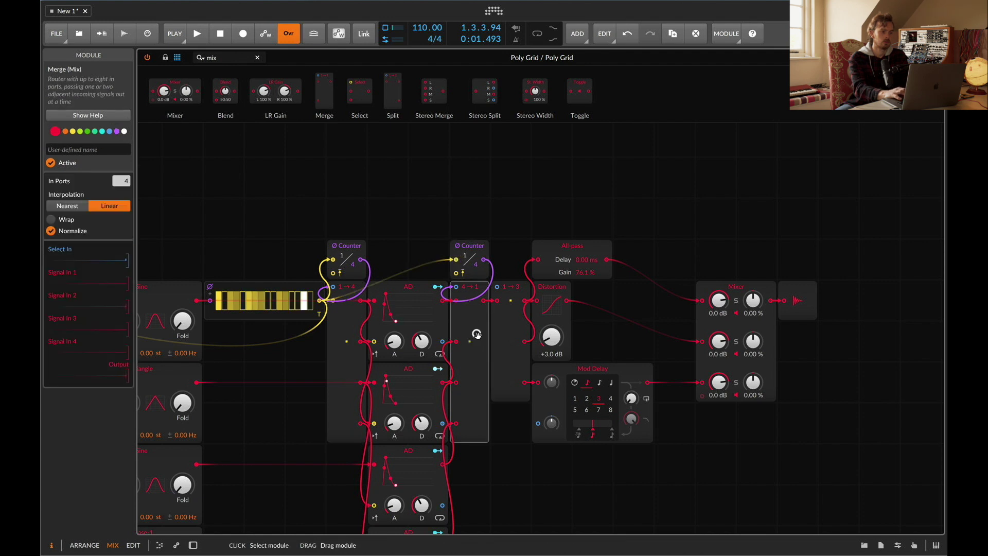
- Control the Split's select input with a copy of the three-step Counter driven by the gate trigger, and enable the Split's Wrap
click(507, 324)
scroll(365, 333, left, 5)
scroll(365, 333, left, 1)
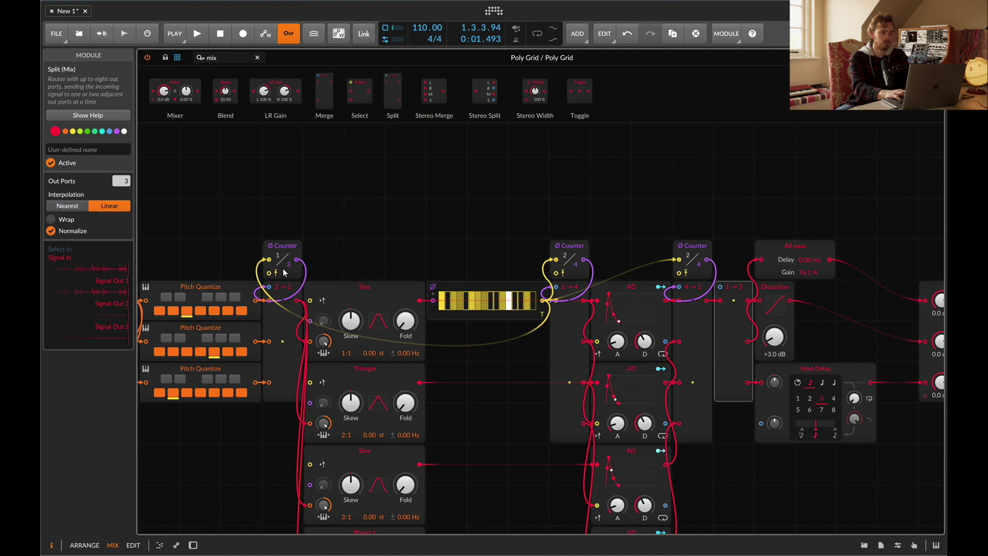
key(ctrl+v)
drag(325, 257, 721, 286)
drag(543, 304, 723, 260)
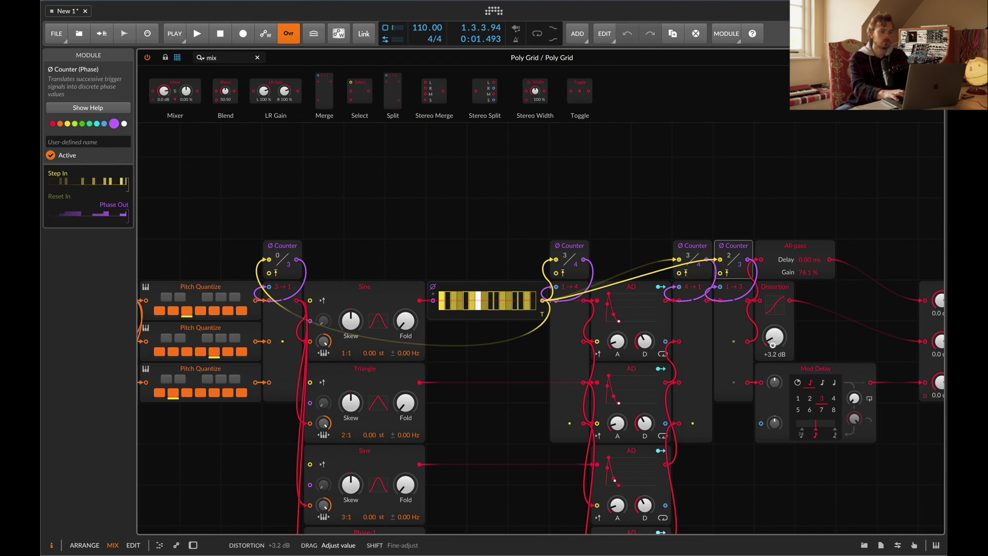
click(727, 328)
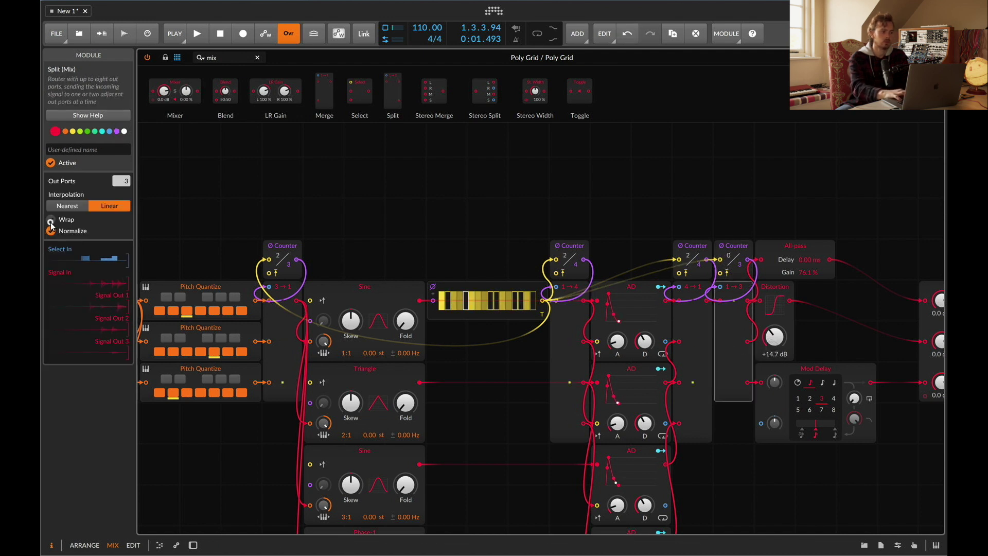
- Set the Distortion amount to +3.5 dB and the Mod Delay's feedback to 78.7 %
scroll(443, 301, right, 5)
drag(543, 338, 543, 340)
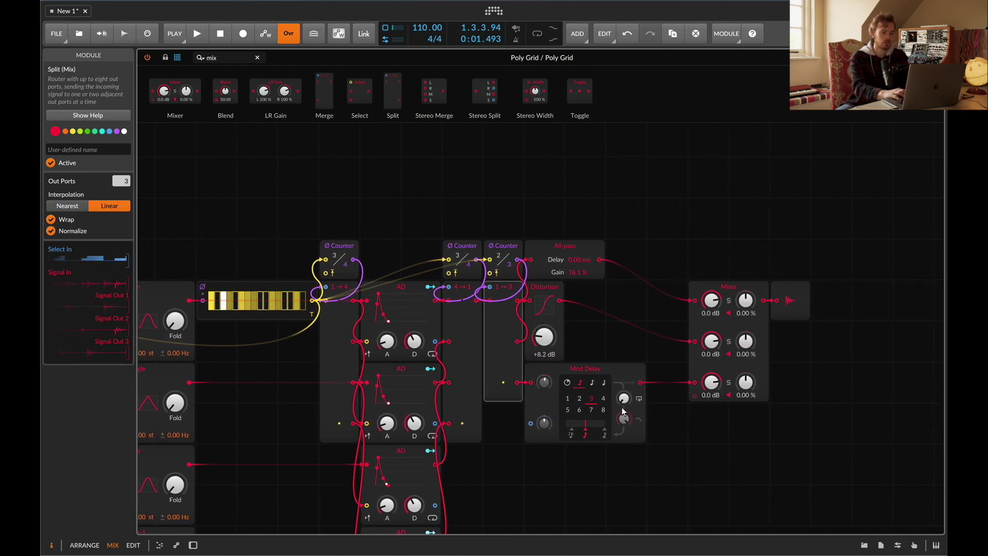
drag(623, 398, 624, 404)
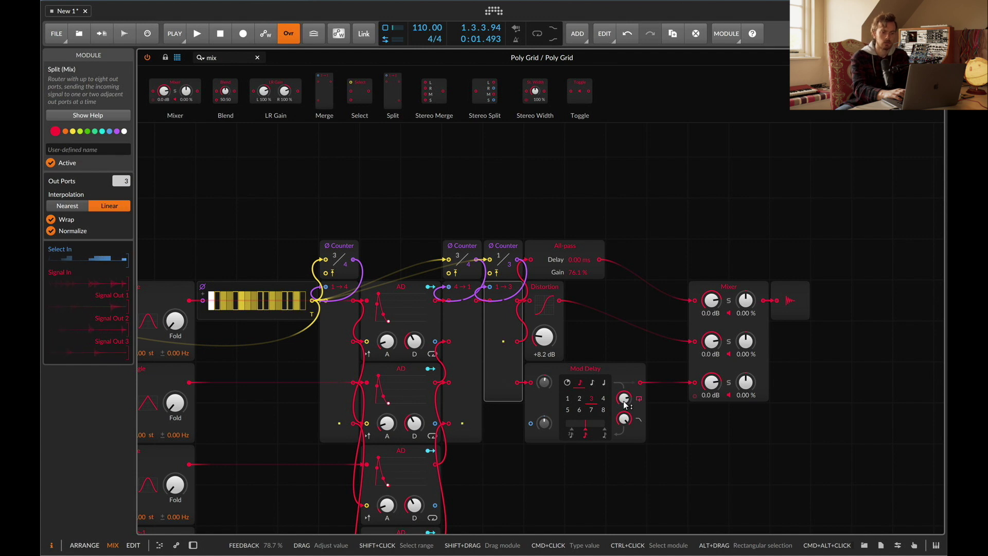
scroll(543, 349, left, 5)
scroll(543, 349, down, 3)
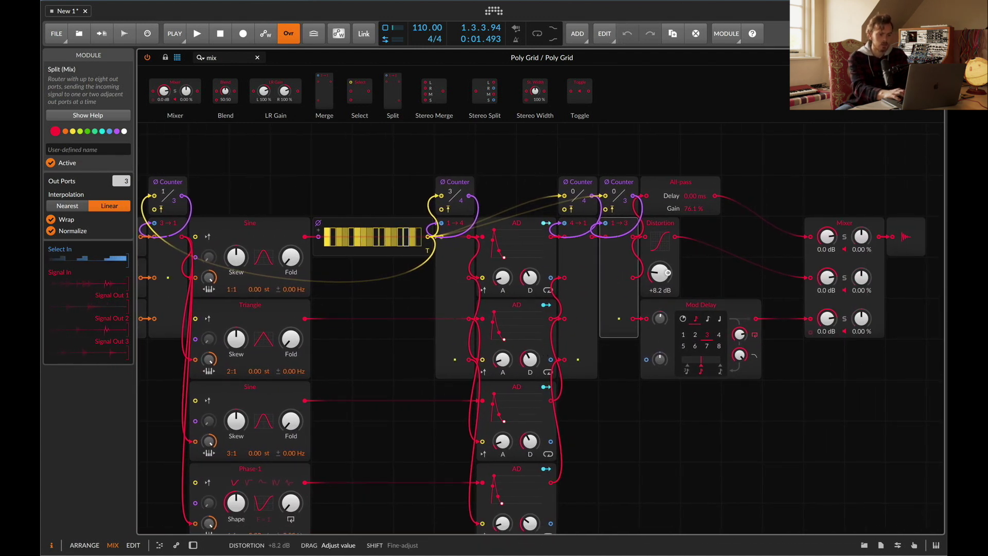
- Replace the Pitch In with a Pitches sequencer feeding the first Pitch Quantize and both Transpose modules
scroll(670, 278, left, 10)
scroll(670, 278, down, 2)
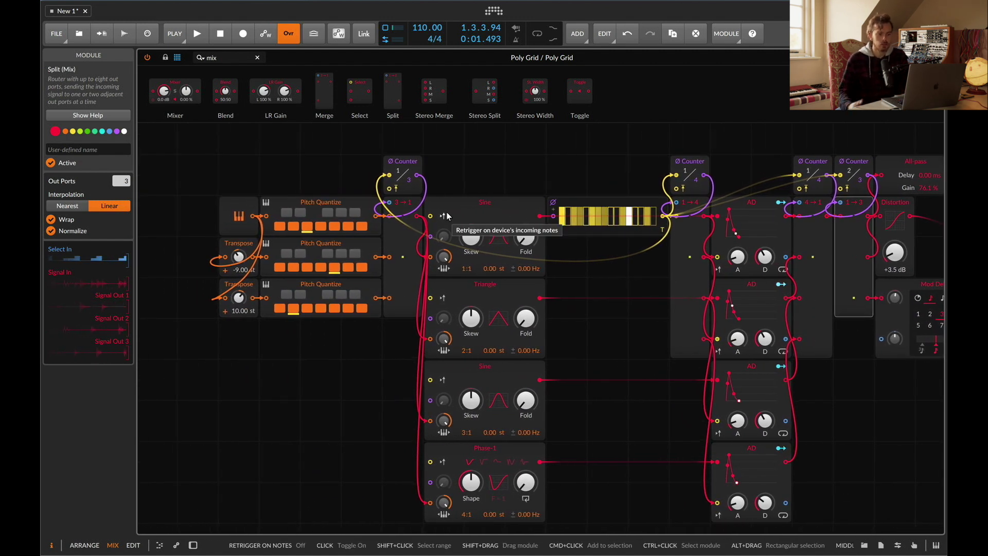
mouse_move(807, 536)
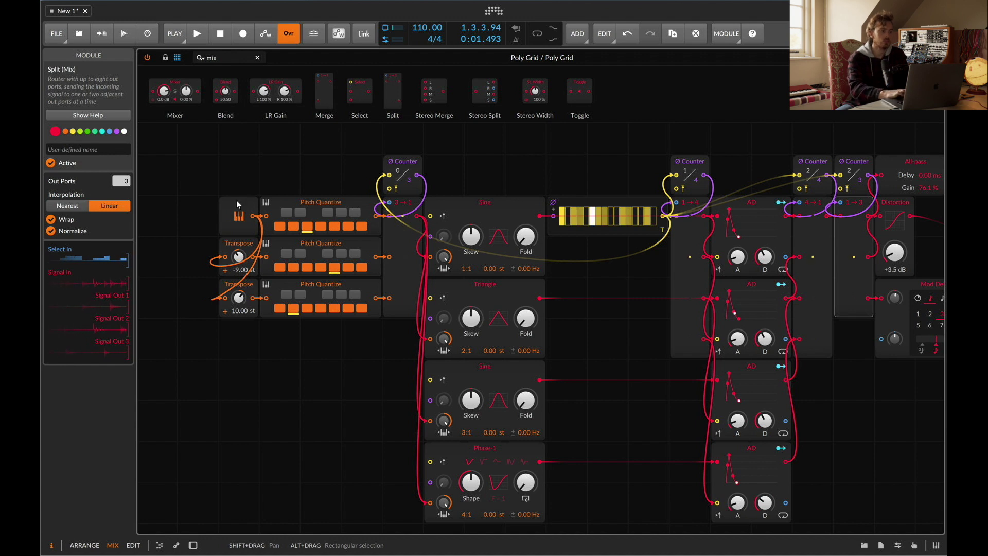
drag(226, 208, 210, 205)
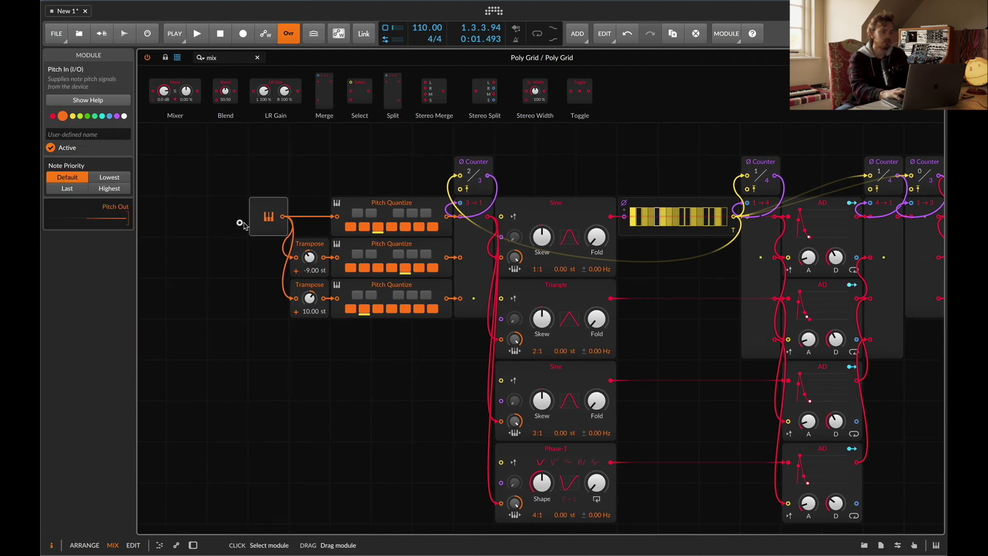
click(233, 56)
text(pitch)
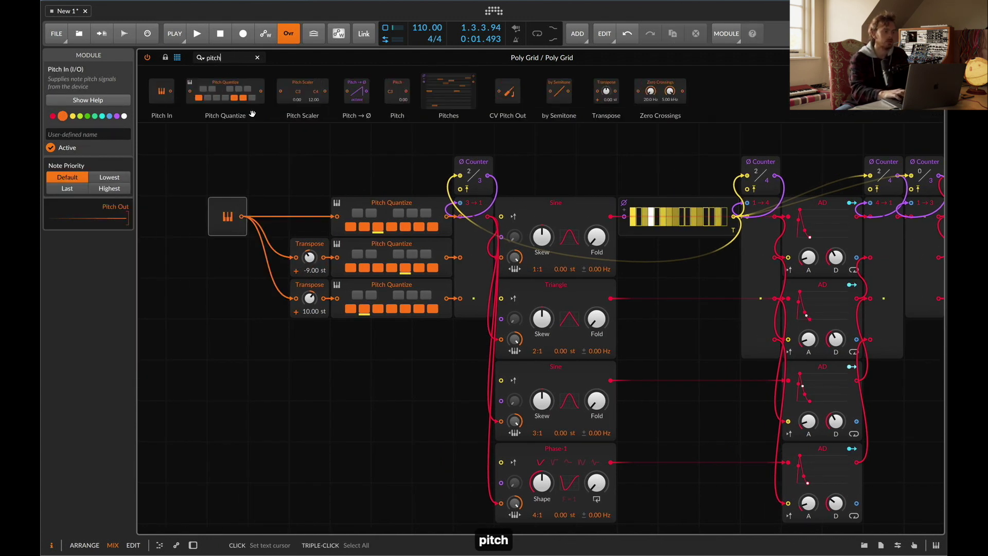
drag(224, 210, 330, 206)
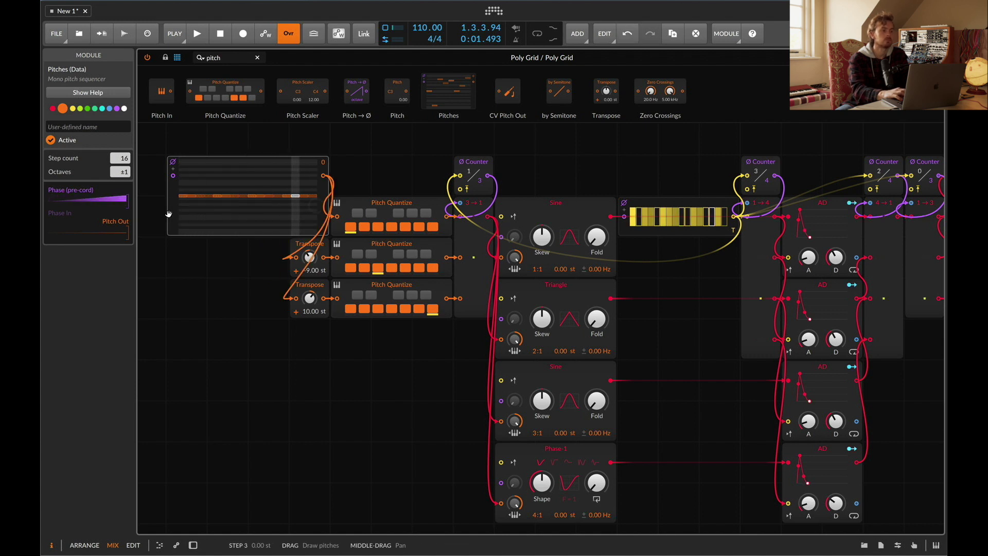
- Feed the Pitches sequencer's phase input from a new Phase In through a Scaler, and turn off its phase pre-cord
text(phas)
drag(291, 91, 197, 169)
triple_click(223, 58)
text(se)
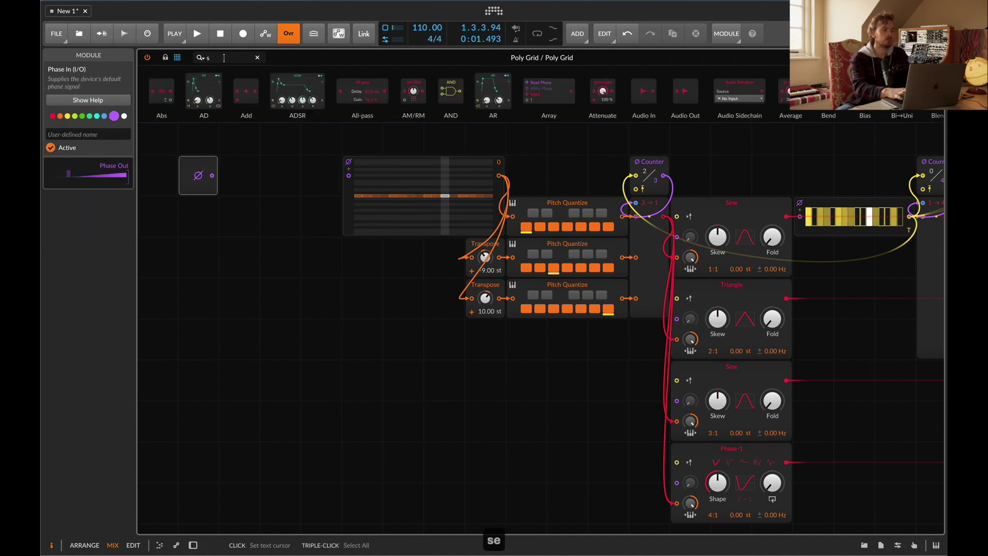
key(BackSpace)
key(BackSpace)
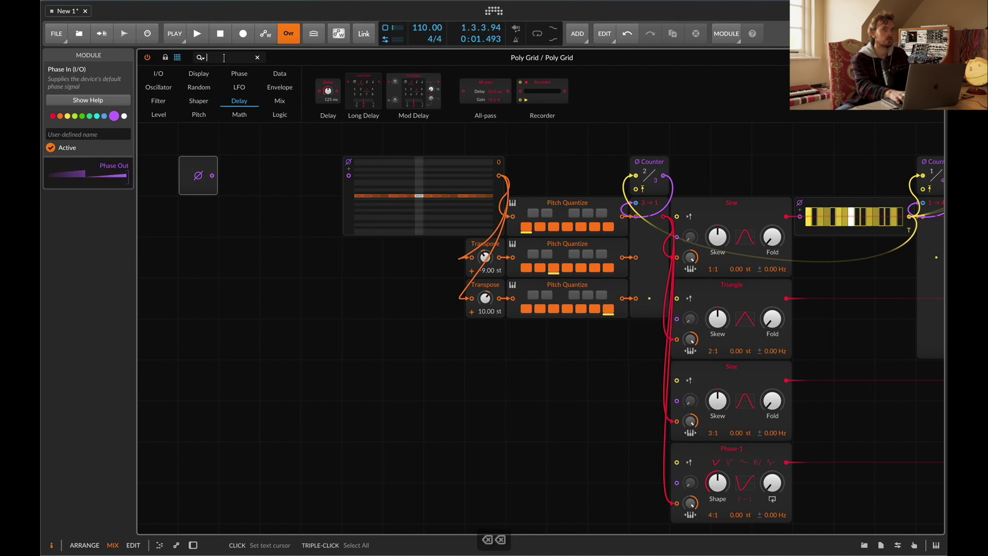
text(phase)
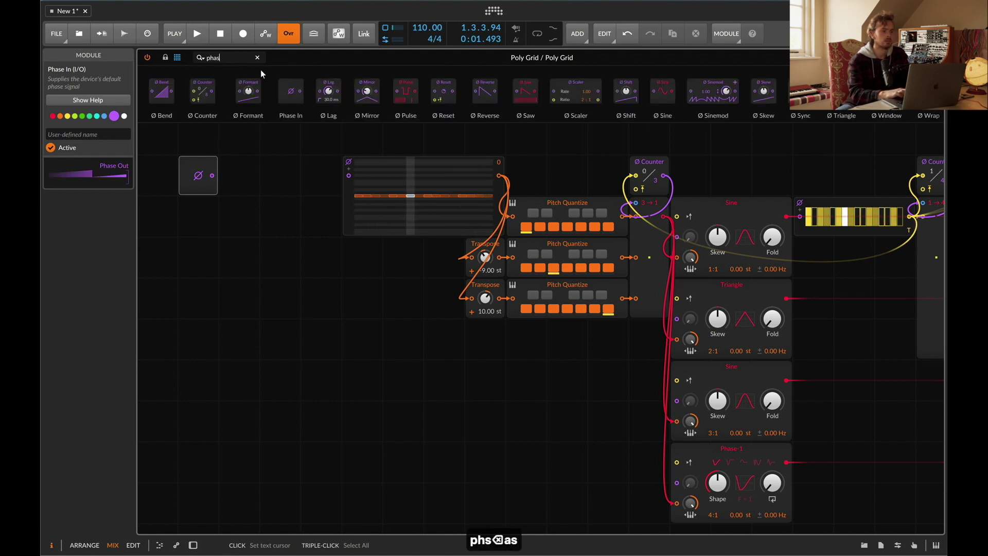
drag(576, 91, 258, 183)
drag(198, 175, 239, 175)
drag(335, 176, 348, 176)
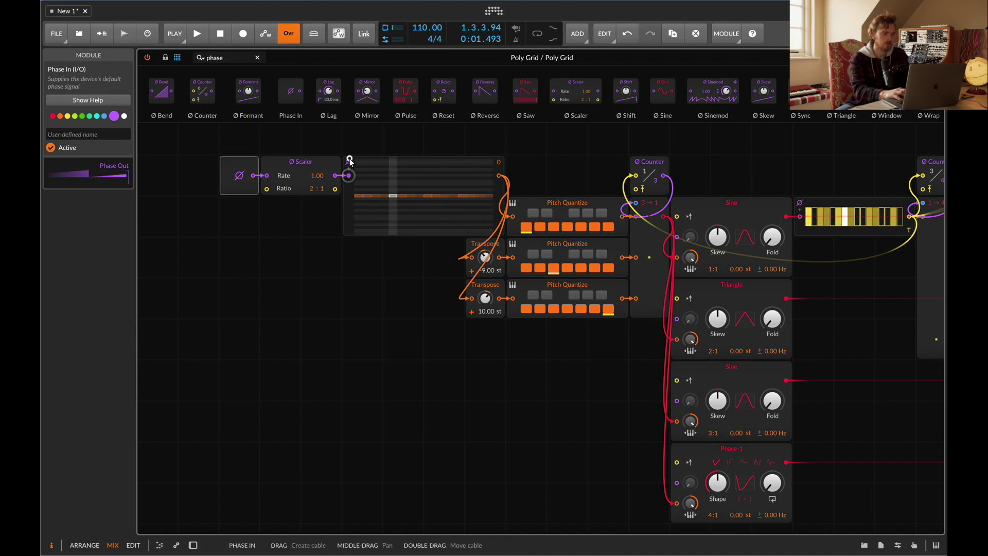
click(347, 205)
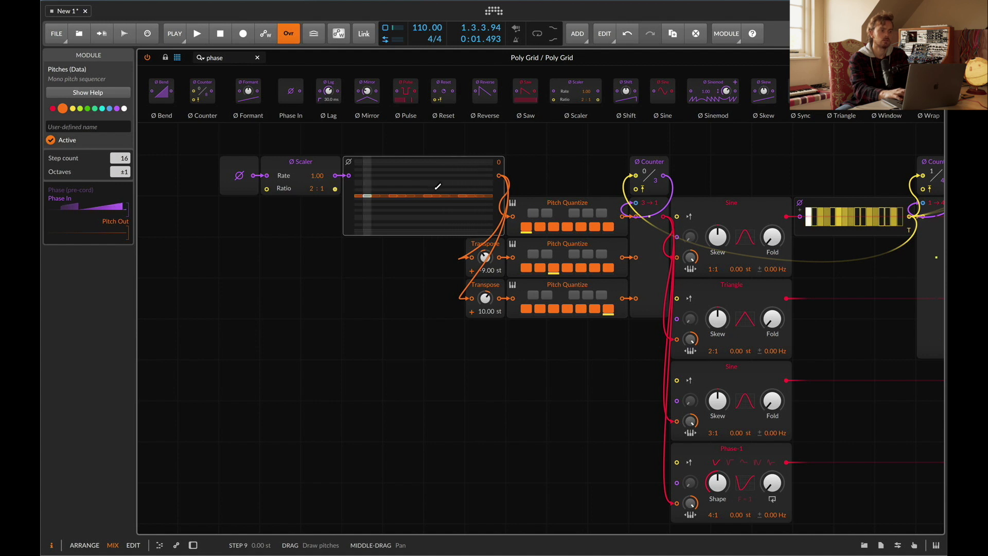
- Set the Scaler's ratio to 1:4 and the Pitches sequencer's step count to 4
drag(312, 186, 342, 195)
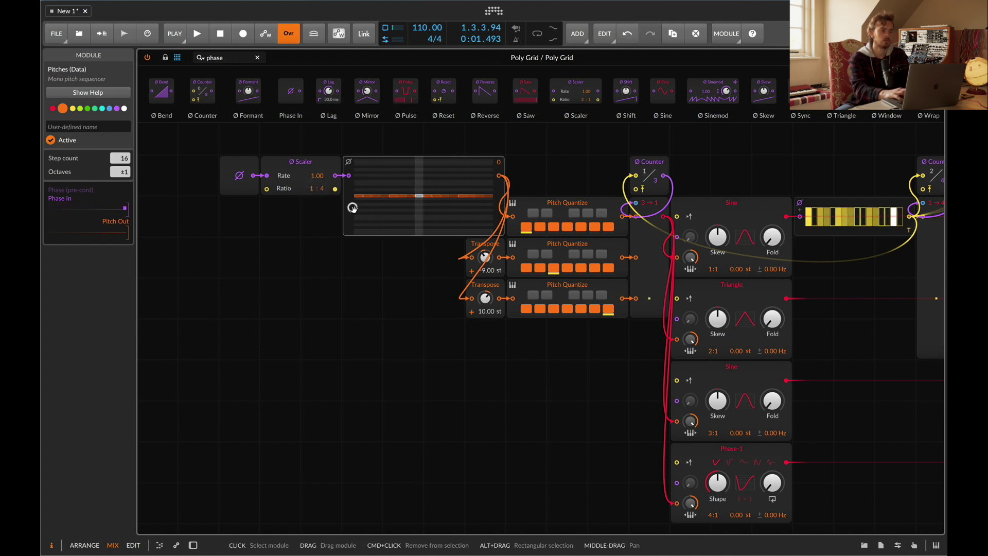
super+click(123, 157)
text(4)
key(Return)
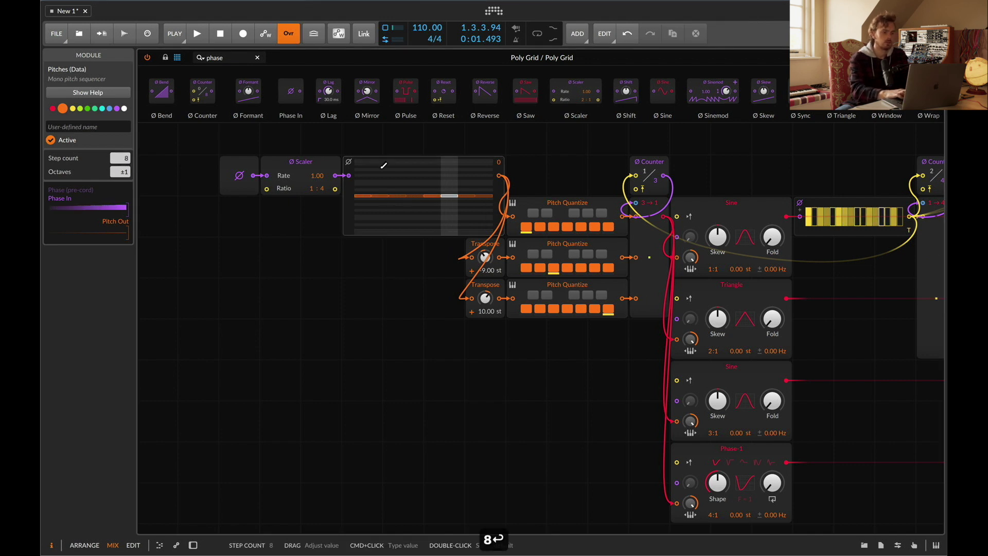
- Draw the Pitches pattern with step 3 at -3.00 st and steps 1 and 2 above zero, step 2 the highest
click(430, 203)
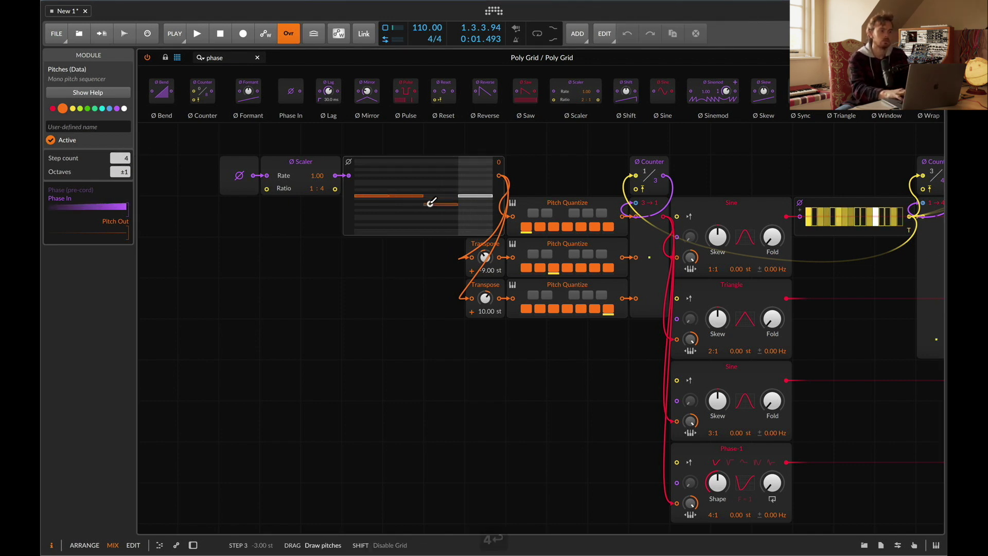
click(400, 186)
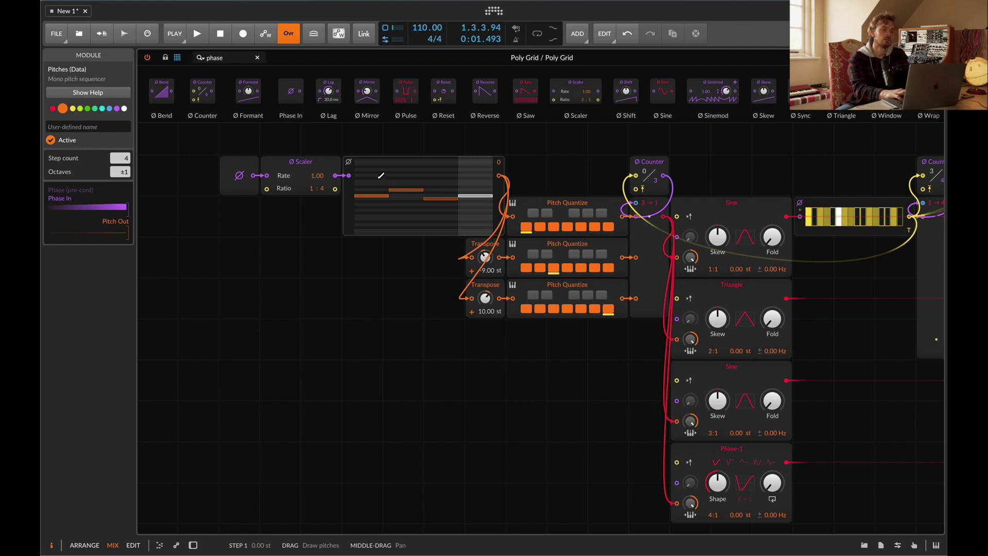
click(404, 182)
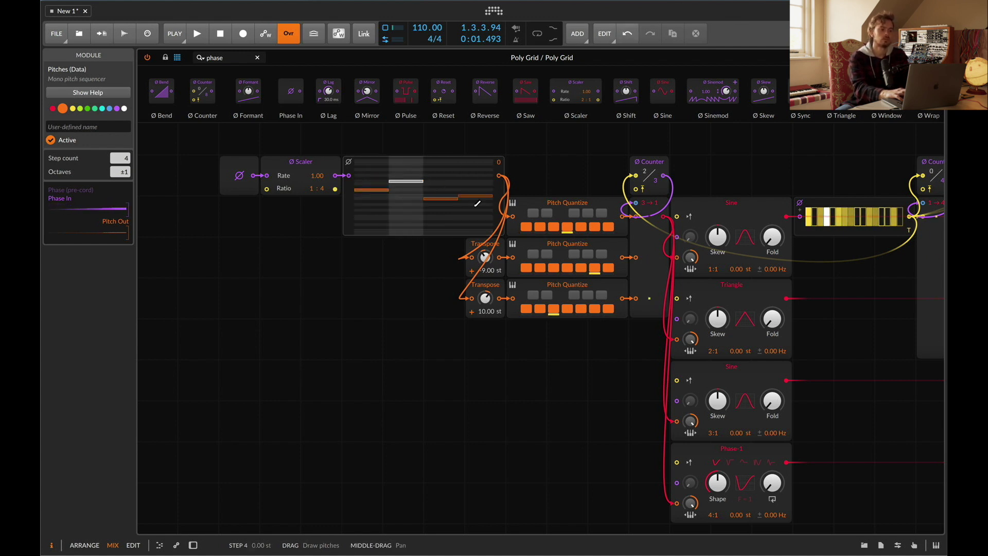
- Examine the patch from the Pitches sequencer through the voices to the effects and Mixer
scroll(453, 196, right, 6)
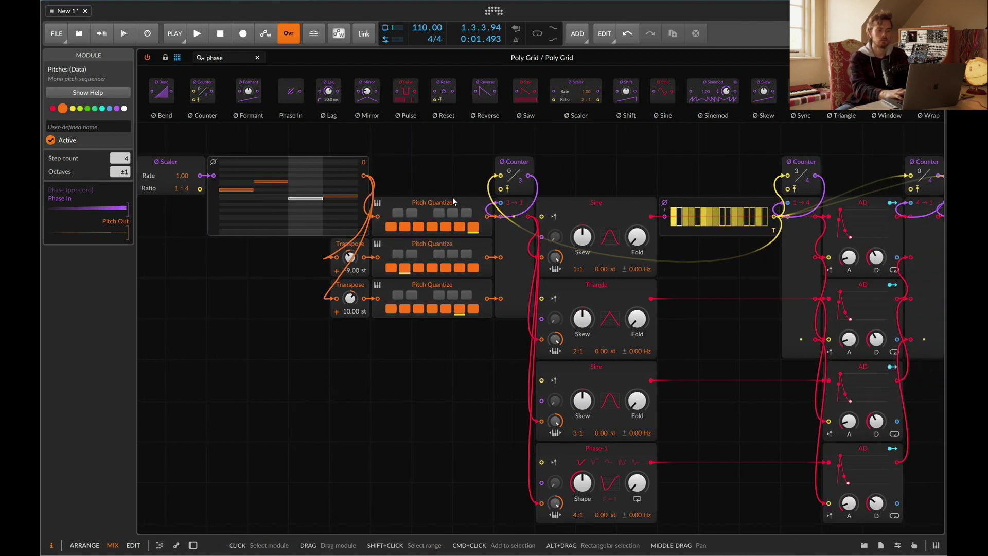
scroll(552, 246, right, 3)
scroll(293, 208, left, 3)
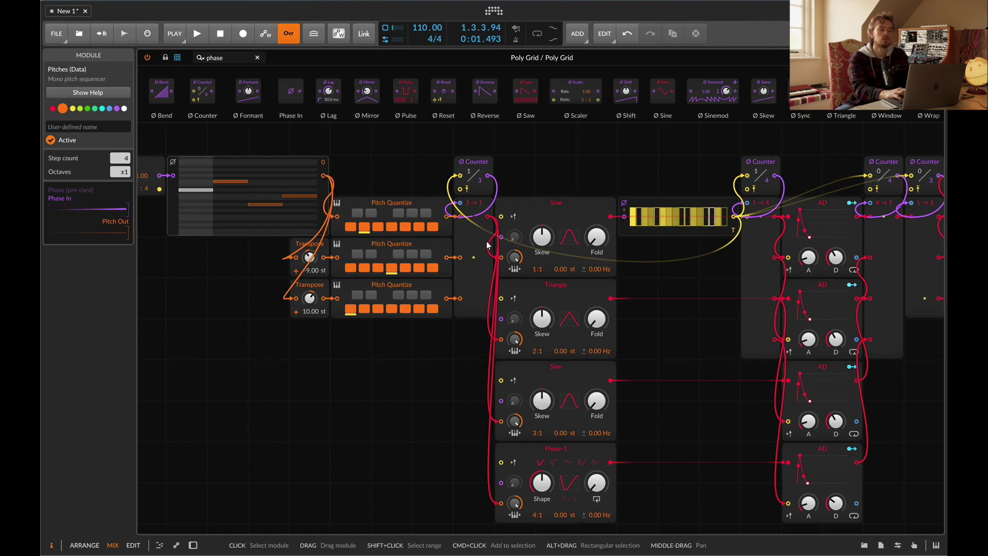
scroll(489, 244, right, 1)
scroll(488, 244, right, 15)
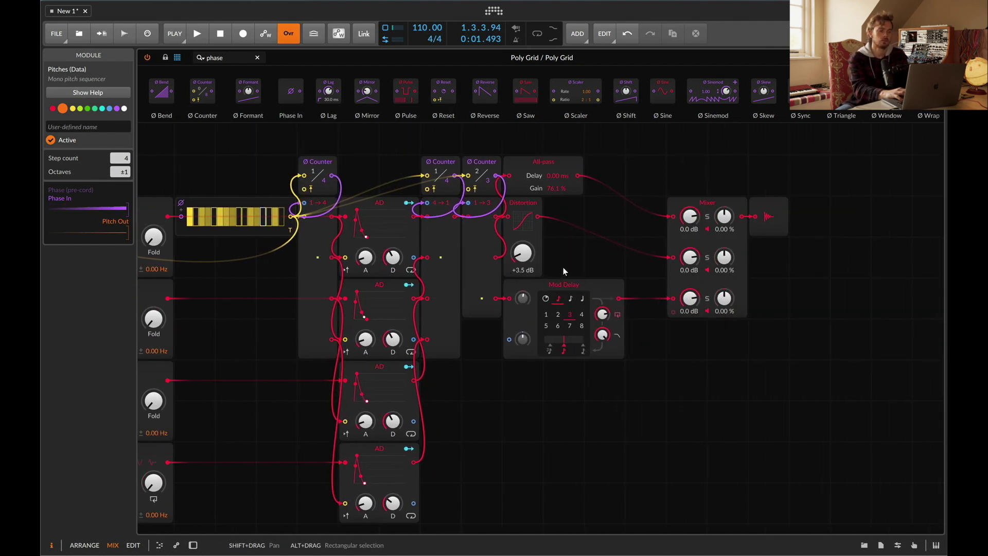
scroll(563, 267, left, 8)
scroll(563, 267, left, 6)
scroll(563, 267, right, 8)
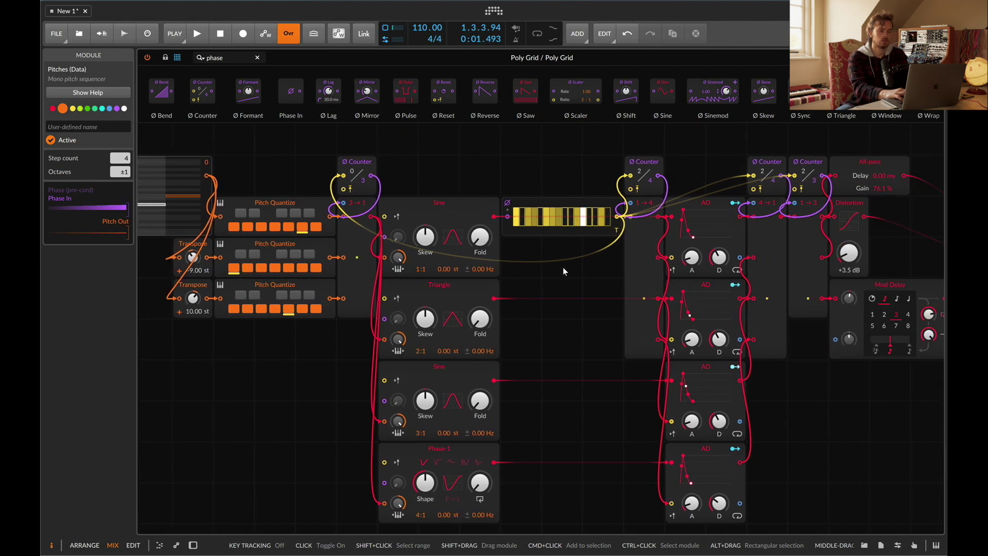
scroll(563, 267, right, 10)
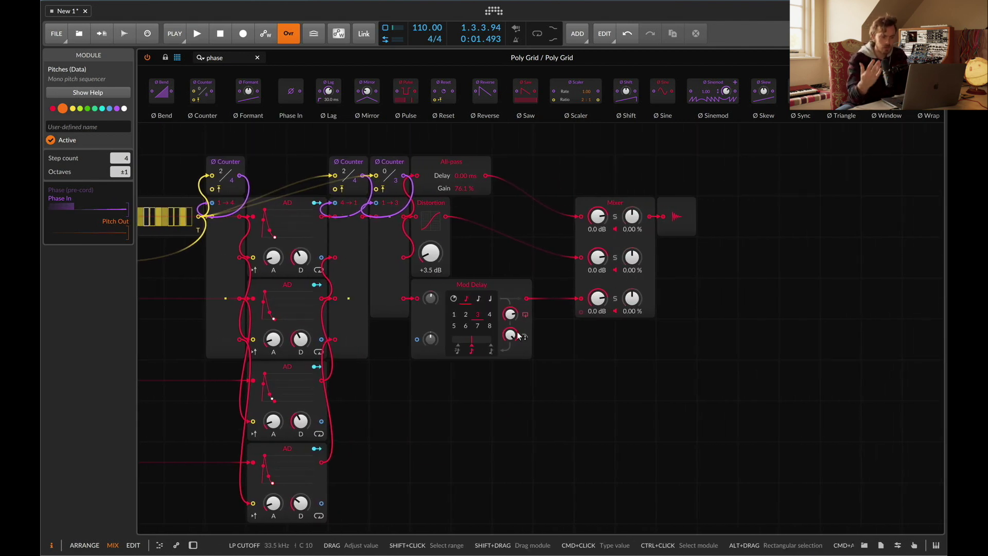
- Deactivate the Audio Out module at the end of the existing patch
scroll(611, 445, down, 3)
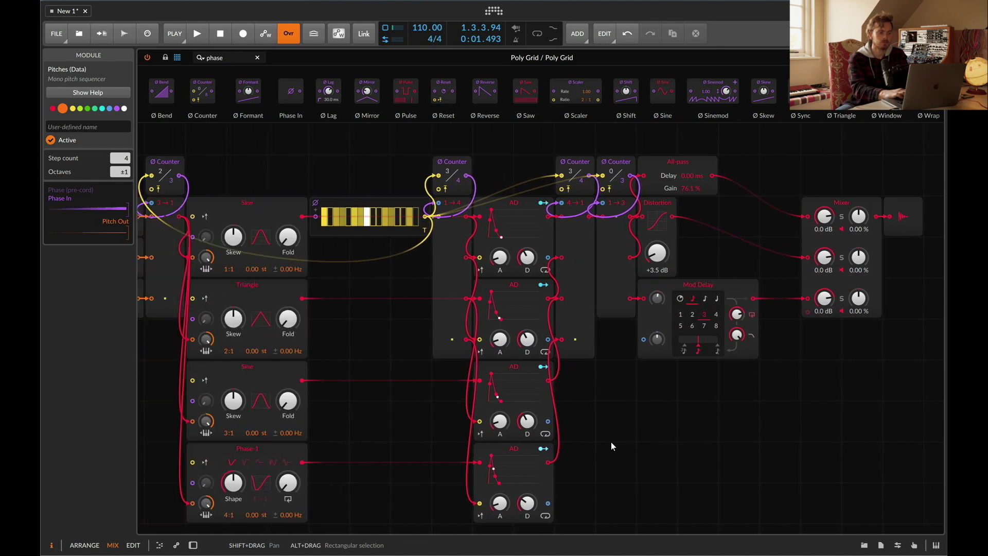
scroll(611, 446, down, 2)
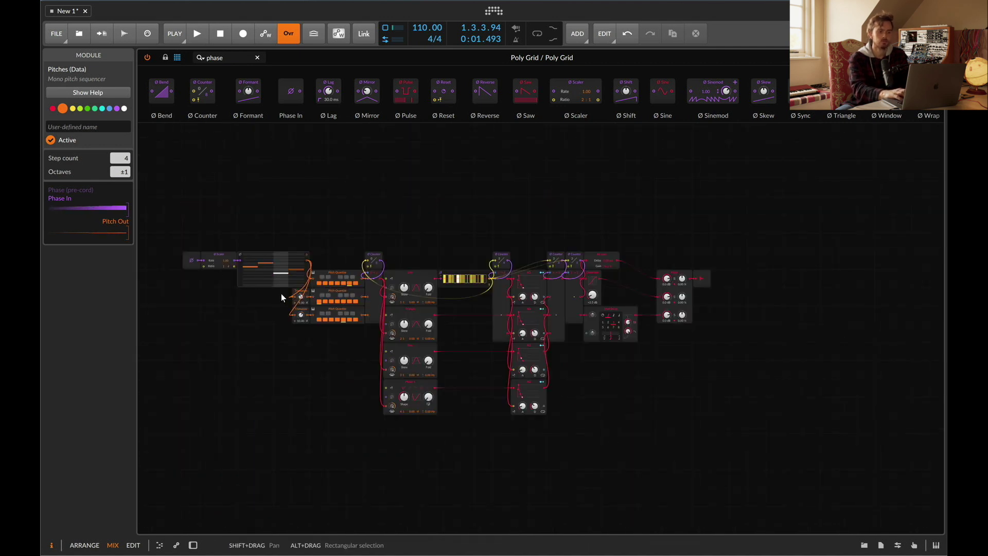
click(708, 279)
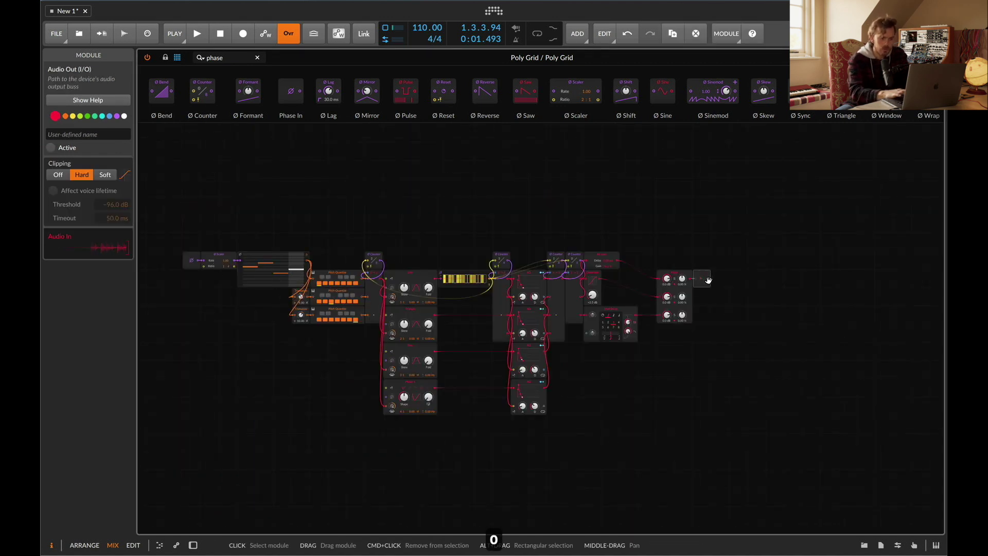
- Find the MNML kick samples and load MNML_KICK_54.wav as a Sampler in the empty area above the patch
scroll(707, 279, up, 2)
scroll(598, 323, up, 3)
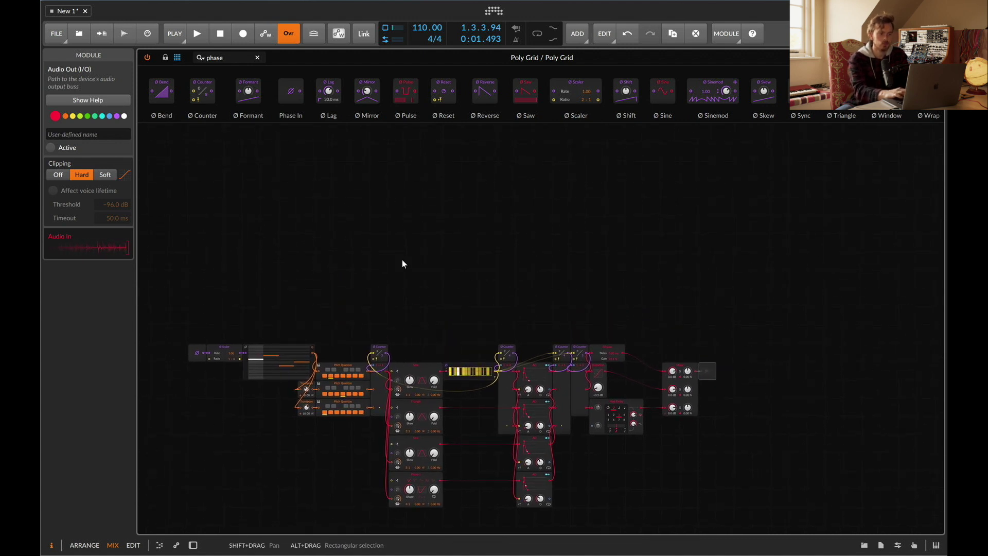
scroll(403, 260, up, 1)
click(229, 57)
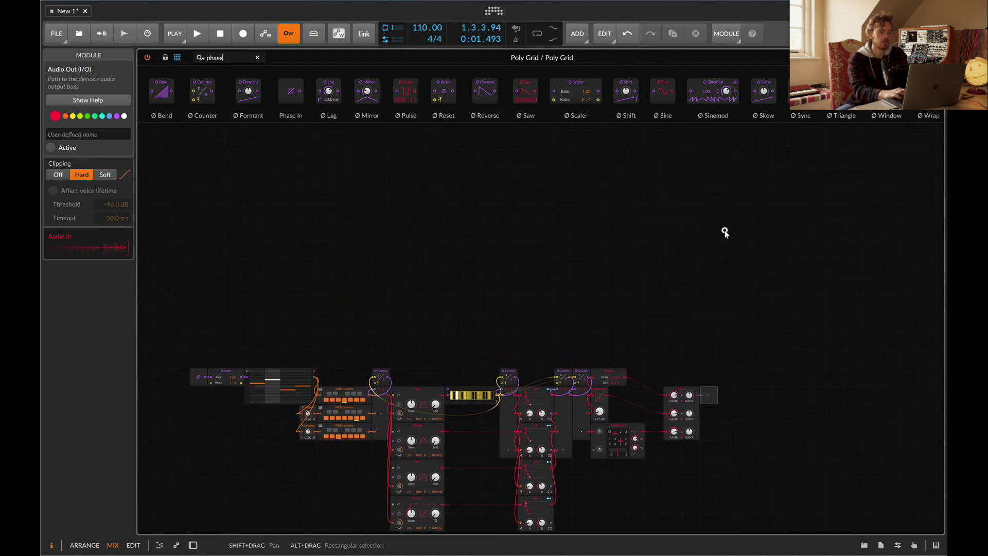
click(724, 231)
key(super+f)
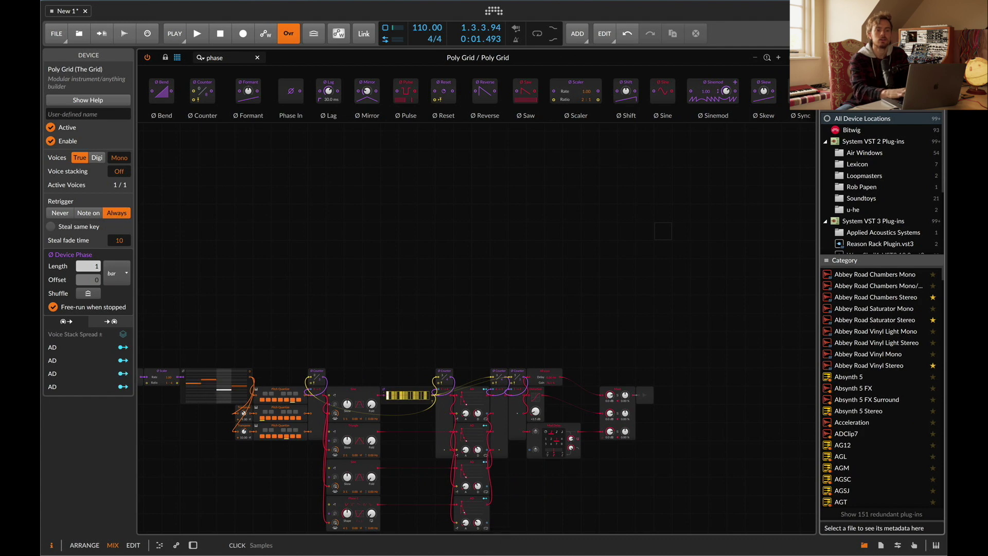
key(Tab)
text(kick_mn)
scroll(864, 474, down, 10)
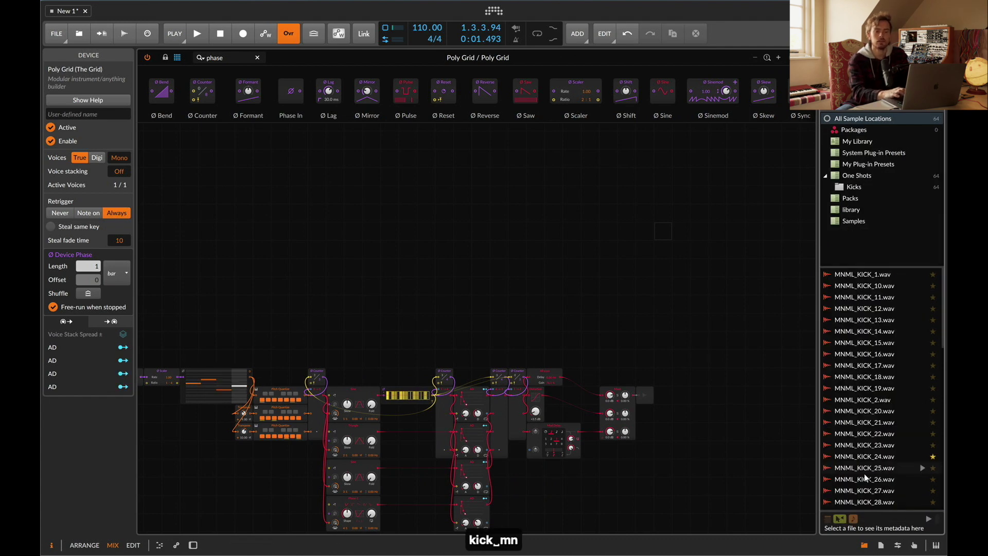
drag(873, 344, 373, 147)
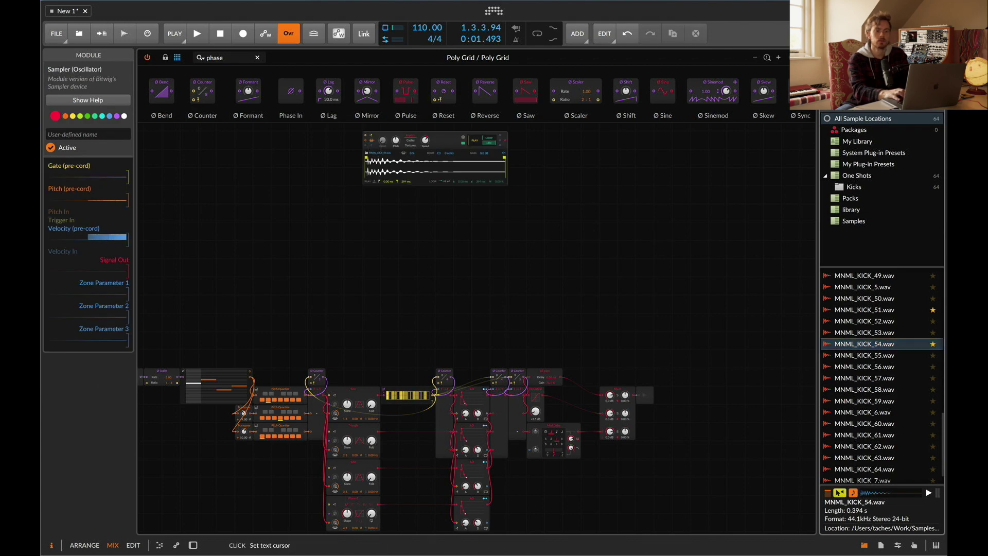
- Search the samples for closed_hat and try to load ClosedHH Venus 1.wav below the kick Sampler
key(Escape)
scroll(875, 386, down, 4)
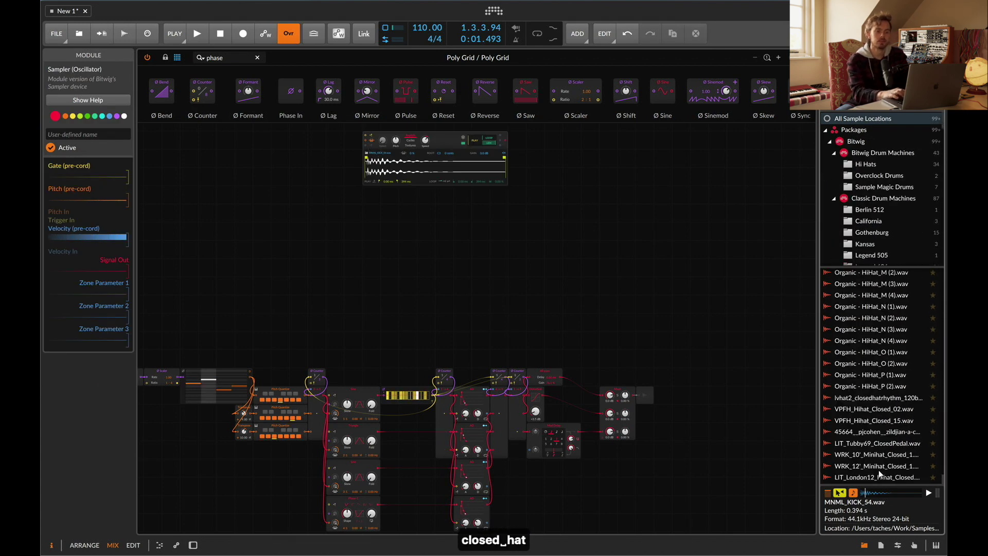
click(854, 341)
click(870, 397)
scroll(869, 395, down, 10)
click(874, 347)
drag(887, 347, 405, 203)
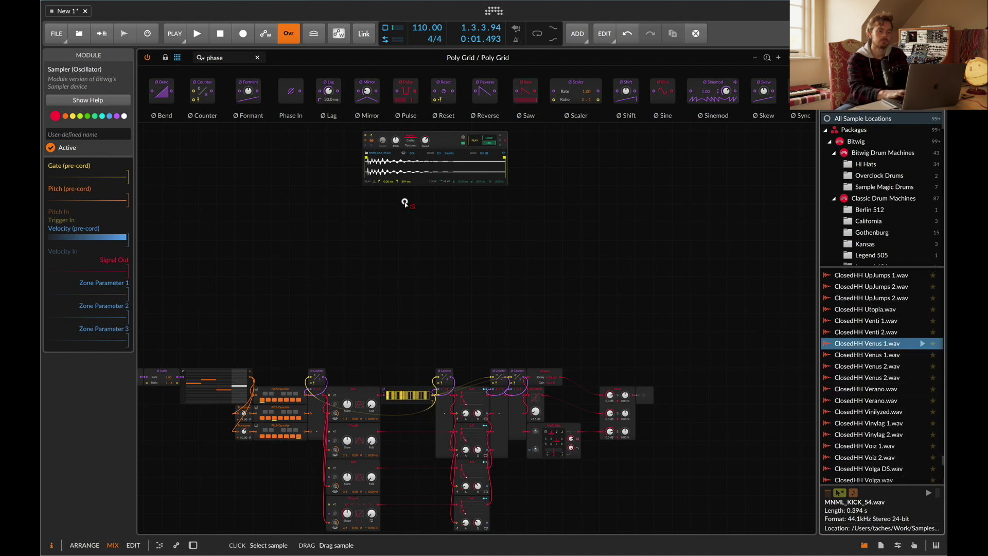
- Audition more closed hi-hats and load ClosedHH Galileons 1.wav as a Sampler directly below the kick
click(882, 317)
scroll(882, 317, up, 10)
click(885, 328)
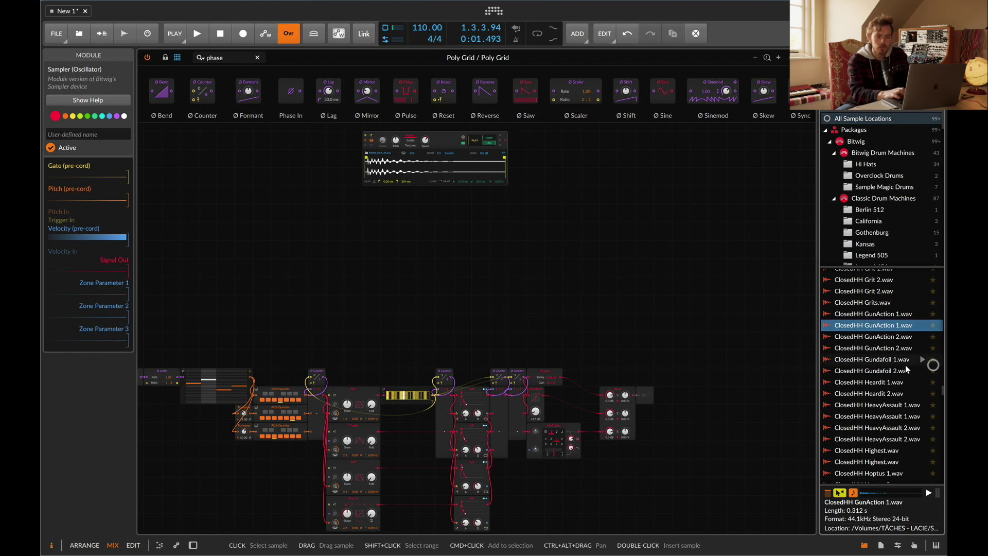
click(869, 271)
click(869, 285)
click(872, 297)
scroll(872, 297, up, 8)
drag(872, 294, 431, 201)
- Search the samples for micro claps and load US_MH_Snare_clappy.wav as a third Sampler below the hi-hat
text(clap_mn)
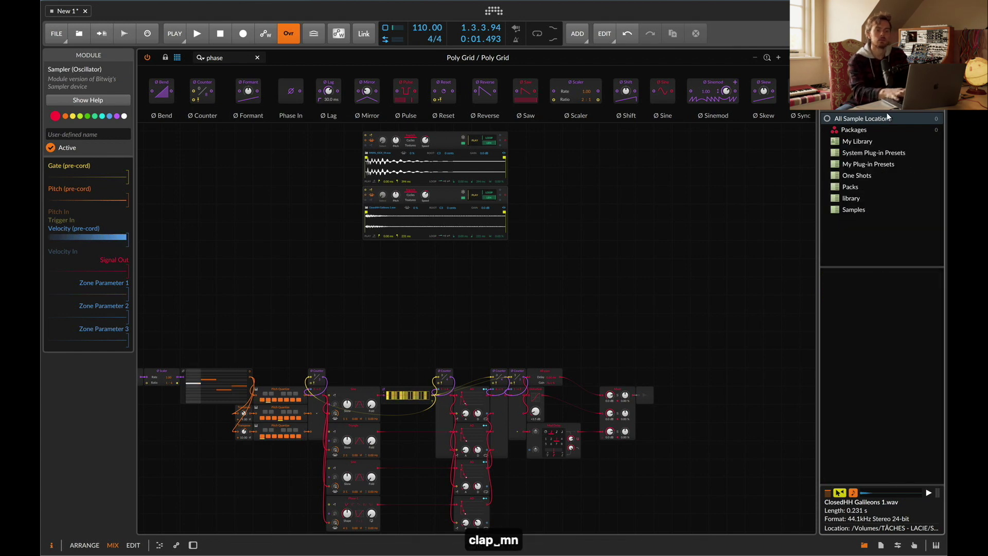
key(BackSpace)
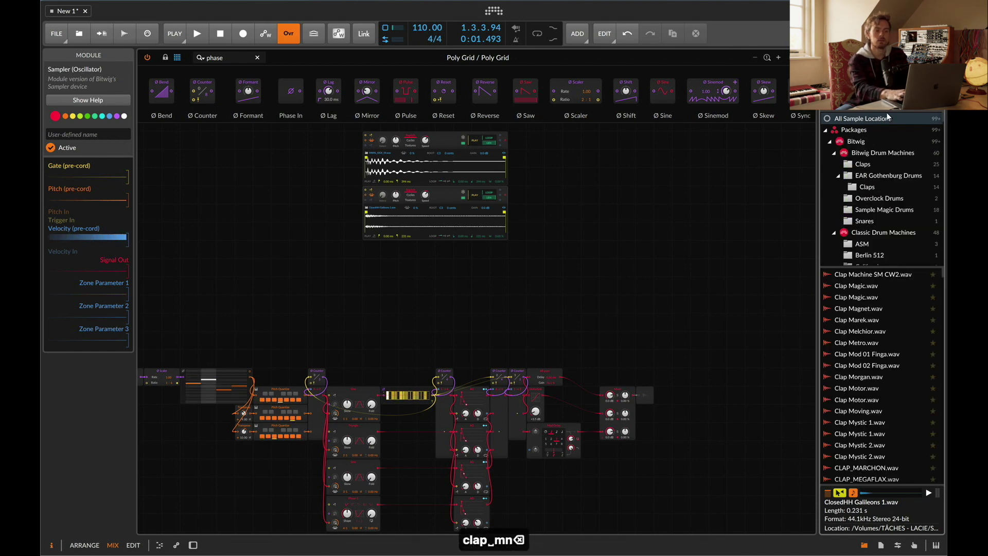
text(micro)
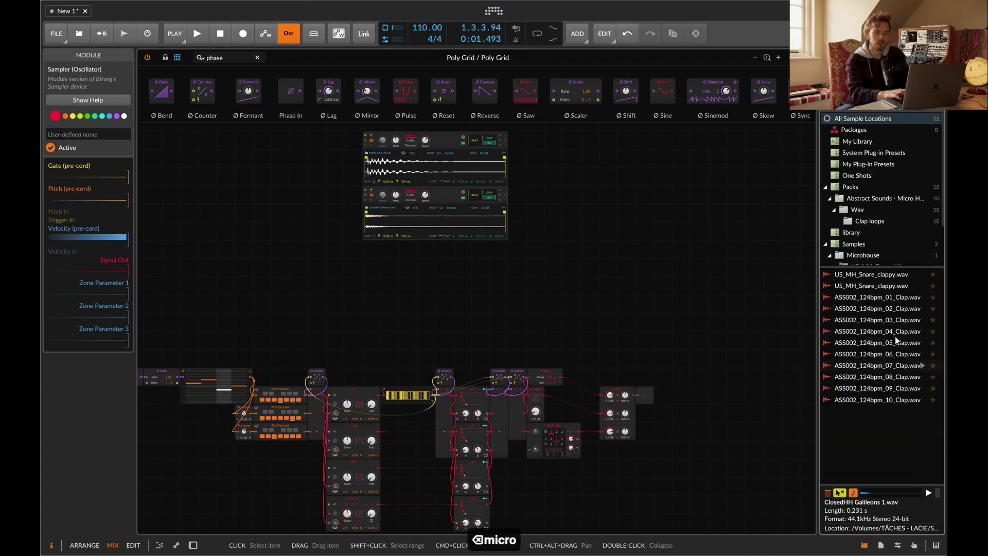
drag(876, 284, 371, 260)
- Search the samples for 808 congas and load 808 Conga 1.wav as a fourth Sampler below the snare
key(super+a)
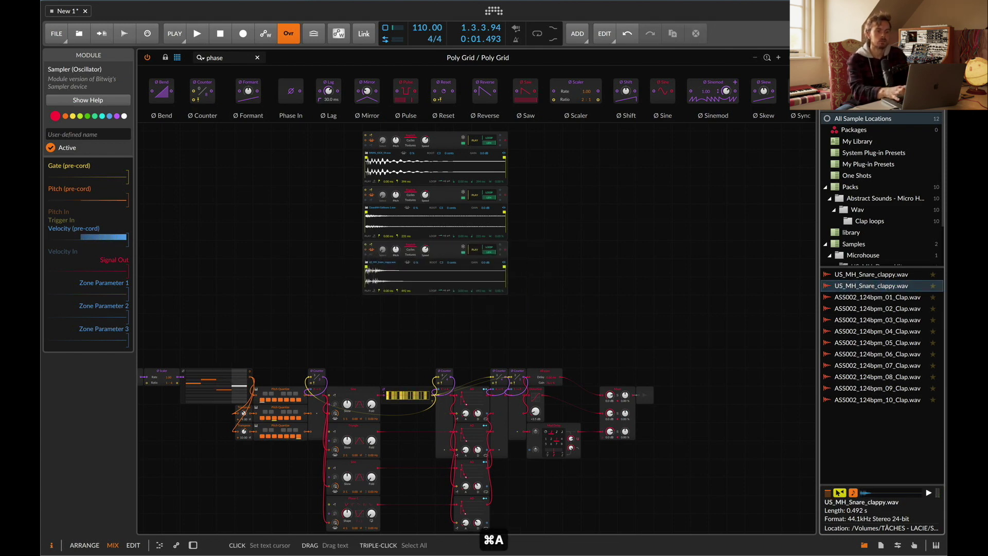
text(cponga)
key(BackSpace)
key(BackSpace)
text(nga_soun)
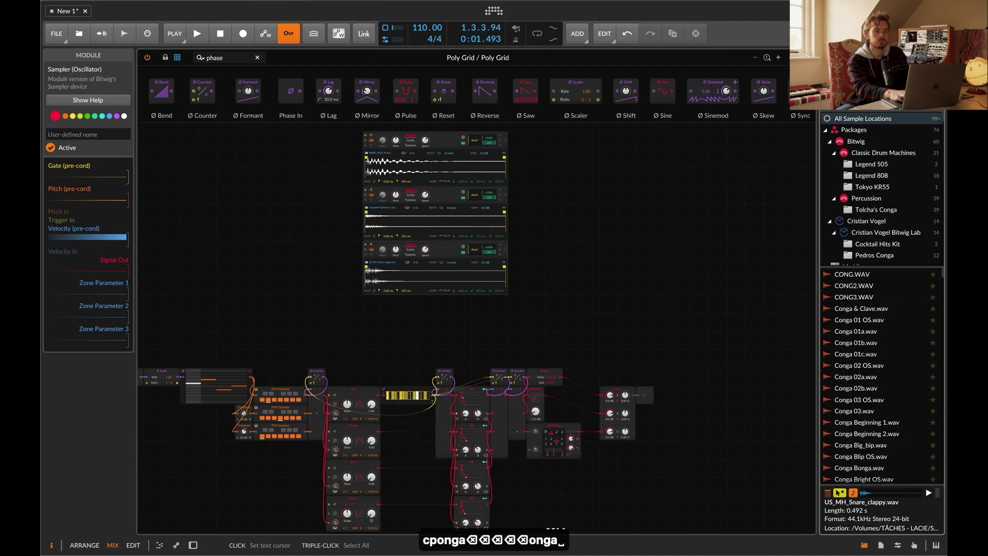
key(BackSpace)
key(BackSpace)
key(BackSpace)
key(BackSpace)
text(808)
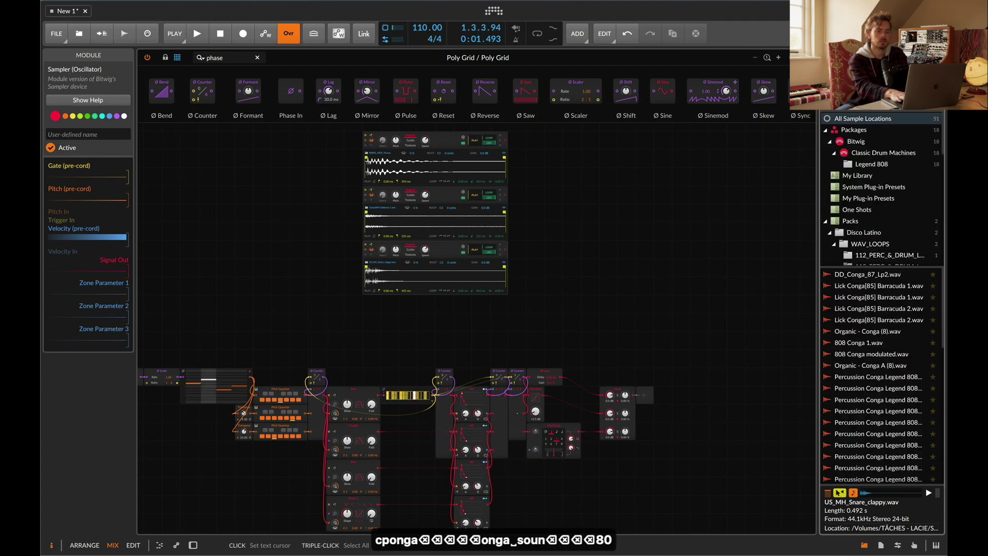
click(858, 277)
drag(858, 279, 370, 360)
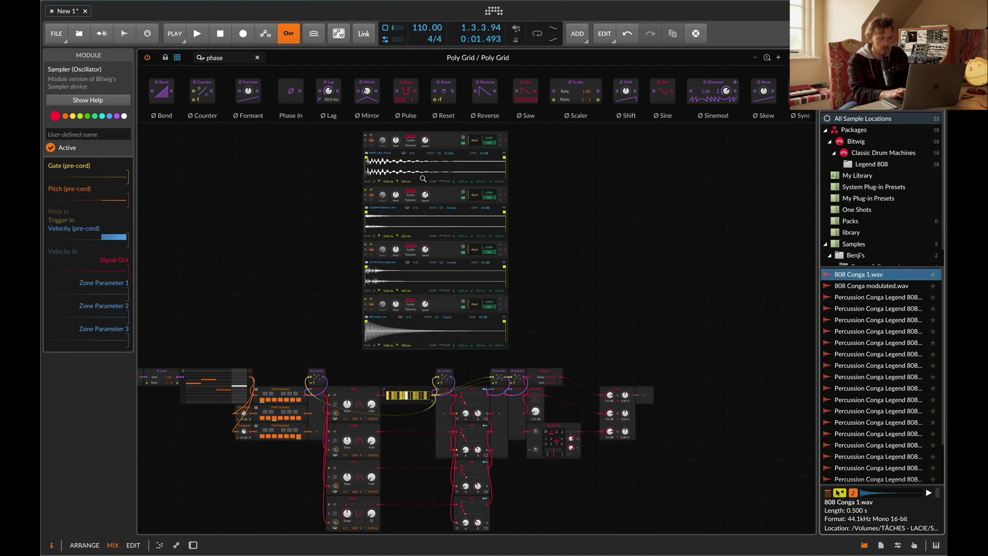
- Move the stack of four Samplers up and to the left, farther from the existing patch
mouse_move(539, 320)
mouse_down()
mouse_move(406, 129)
mouse_move(451, 118)
mouse_move(453, 132)
mouse_move(376, 160)
mouse_move(342, 157)
mouse_up()
click(551, 165)
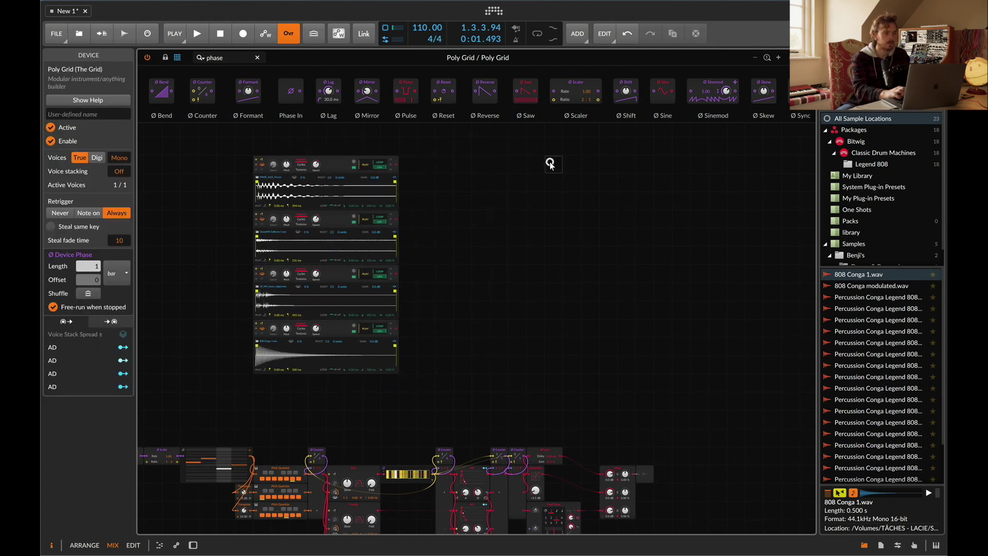
click(223, 50)
key(super+a)
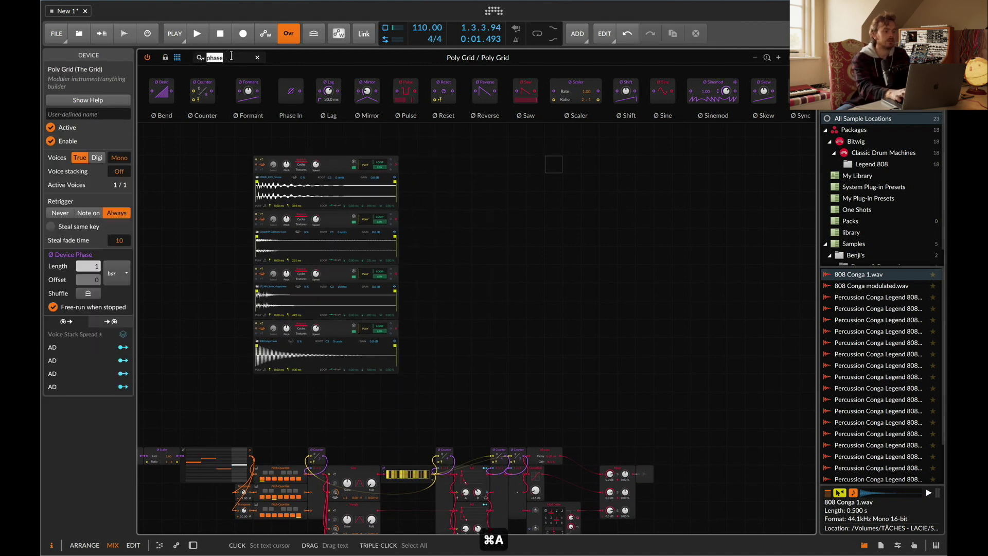
text(merg)
drag(170, 97, 447, 170)
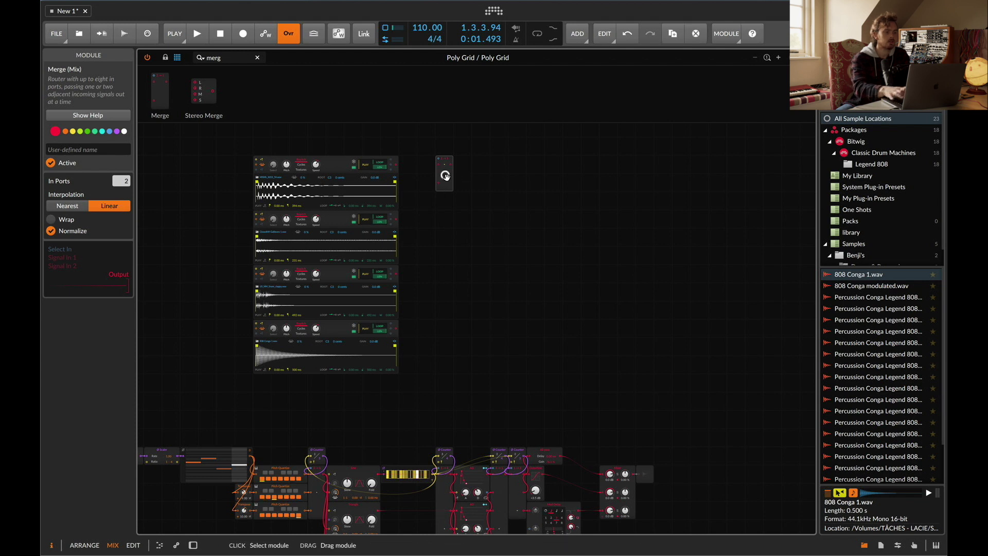
key(BackSpace)
key(super+a)
text(spli)
drag(157, 91, 262, 168)
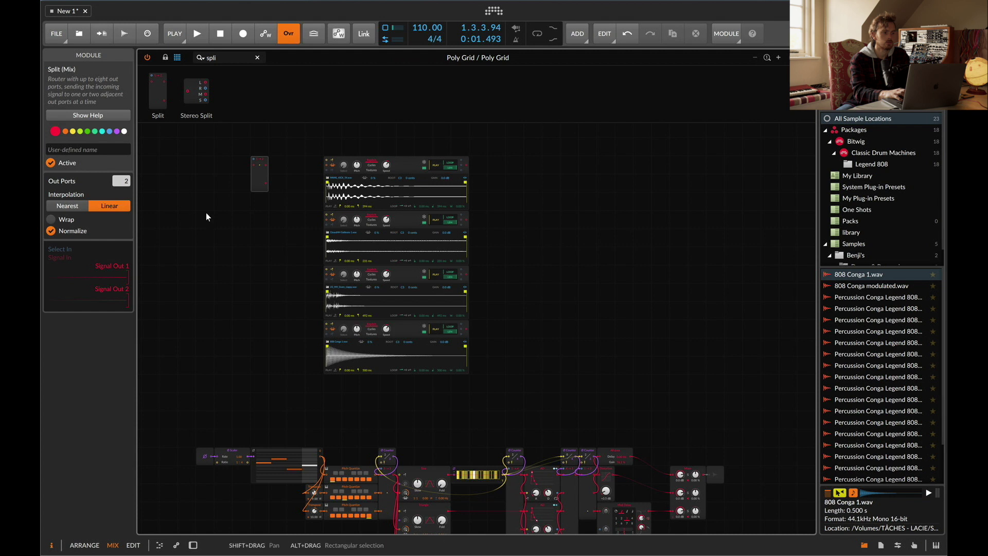
key(super+z)
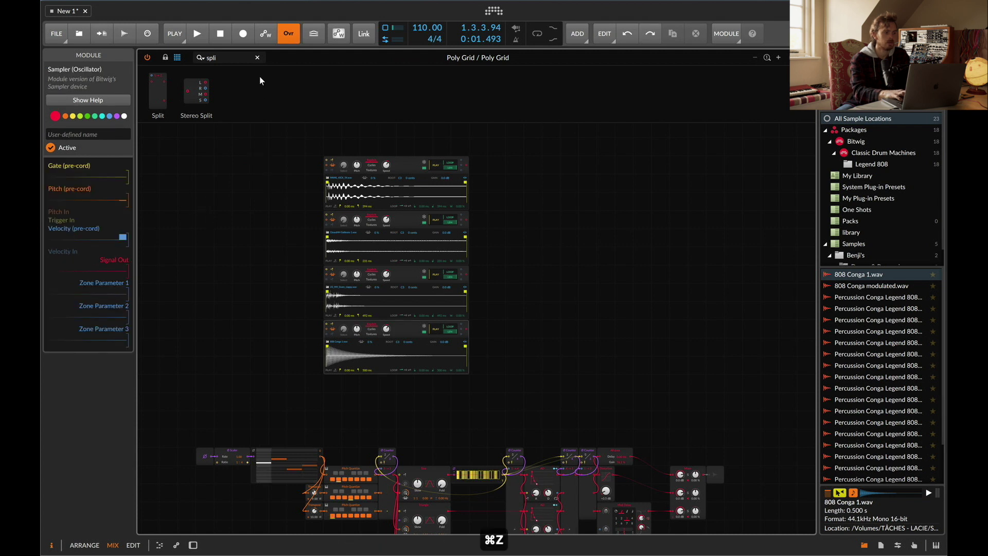
- Add a Merge module to the right of the four Samplers and set its In Ports to 8
double_click(211, 57)
text(merg)
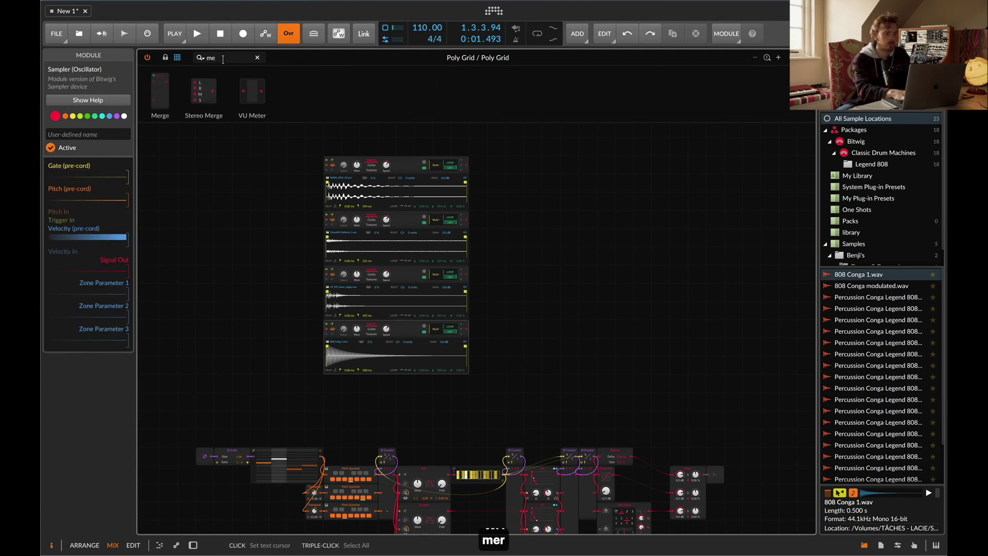
drag(596, 181, 531, 169)
text(8)
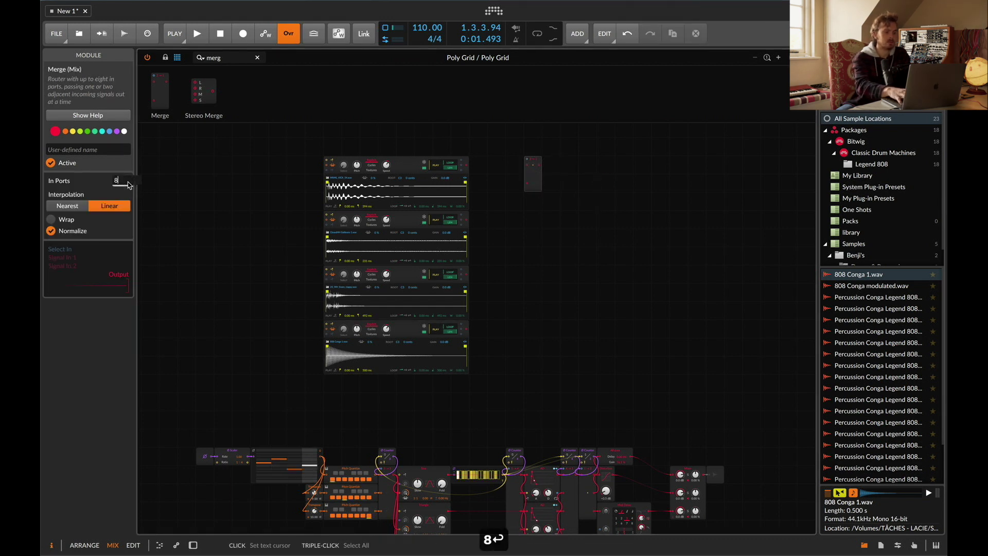
- Wire the top Sampler's output into the Merge's signal inputs 1, 3, 5 and 7, and the second Sampler's into inputs 2, 4, 6 and 8
key(Return)
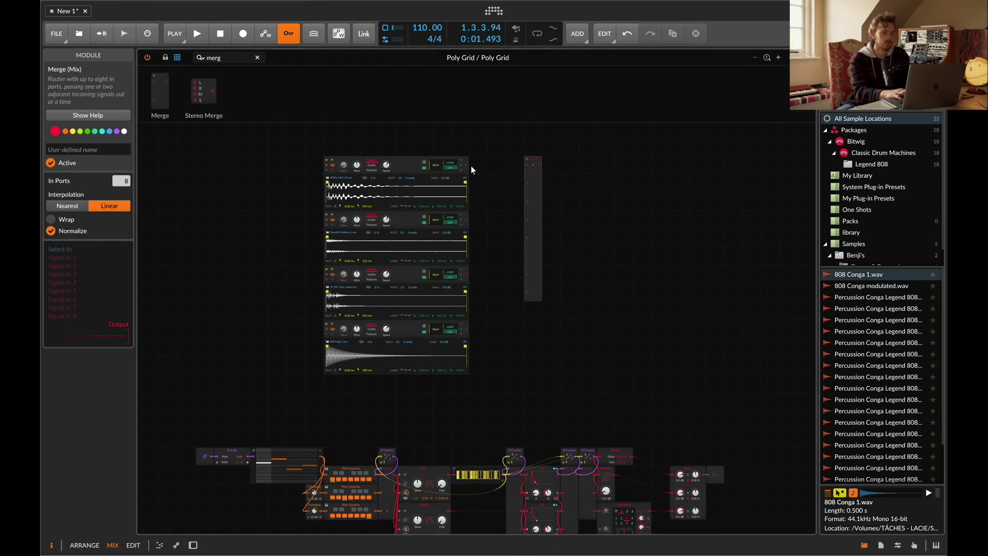
drag(503, 168, 527, 168)
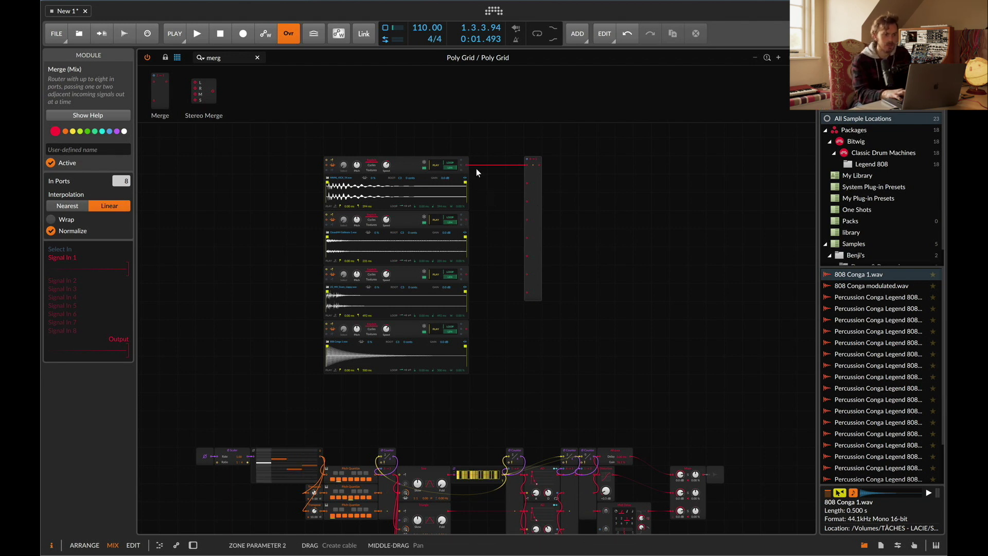
drag(474, 168, 527, 201)
drag(466, 169, 527, 238)
drag(466, 169, 526, 274)
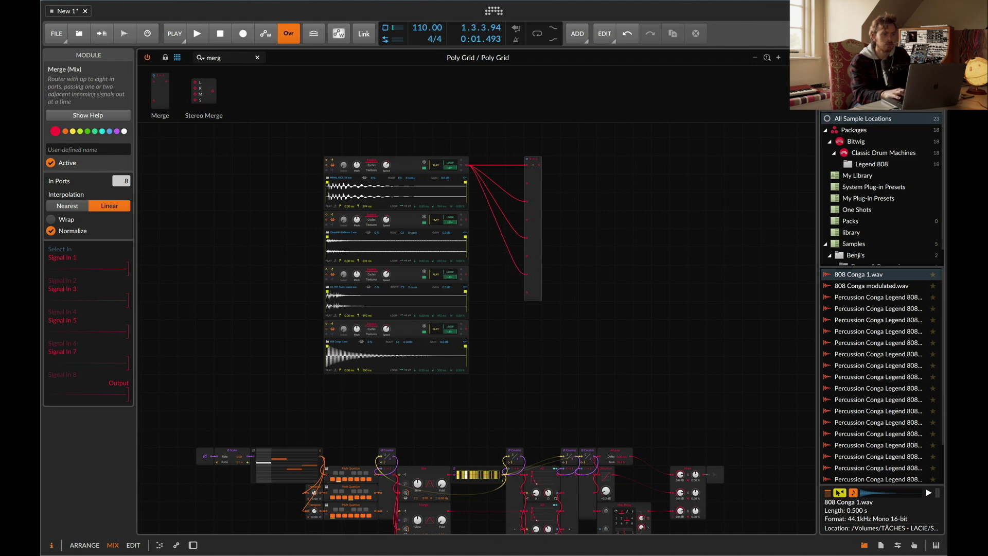
drag(466, 220, 526, 256)
drag(467, 221, 527, 292)
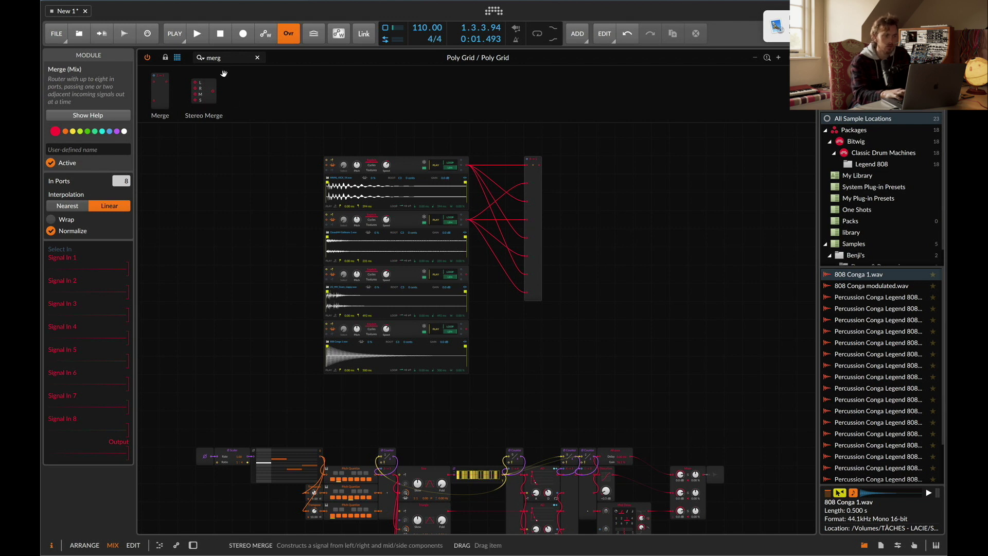
- Insert Add modules in front of the Merge's signal inputs 3 and 7 and feed the snare Sampler's output into both
key(super+a)
text(add)
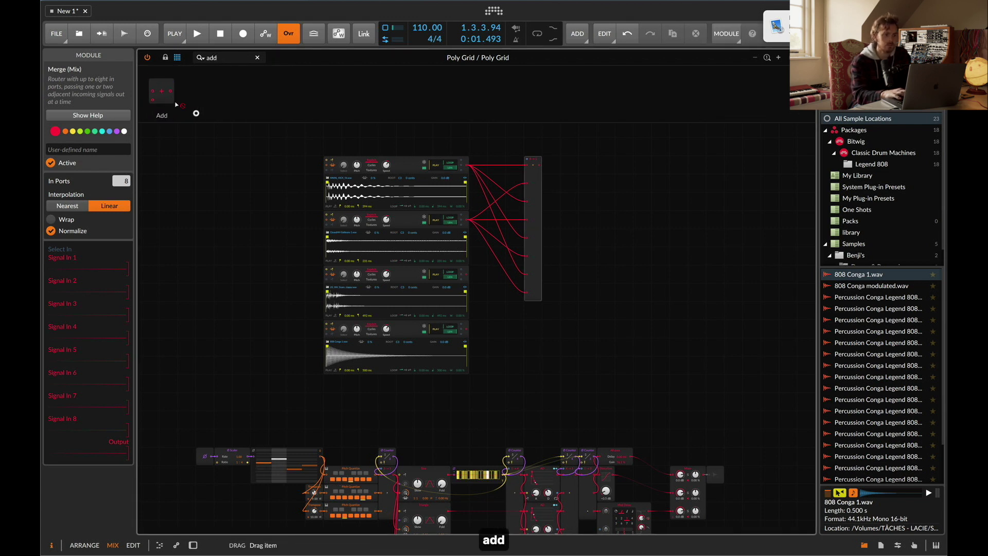
drag(168, 98, 526, 203)
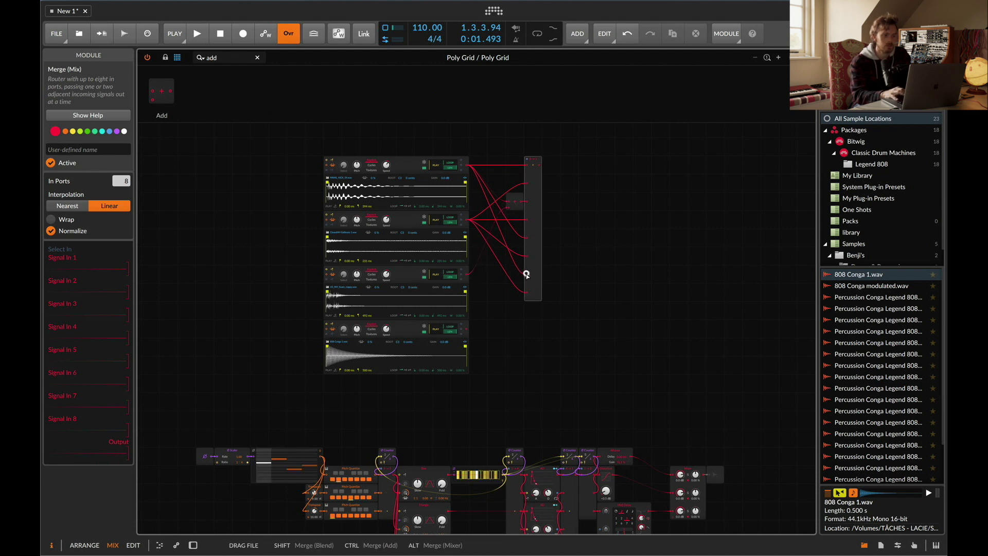
mouse_move(527, 274)
mouse_down()
mouse_move(528, 242)
mouse_move(526, 257)
mouse_up()
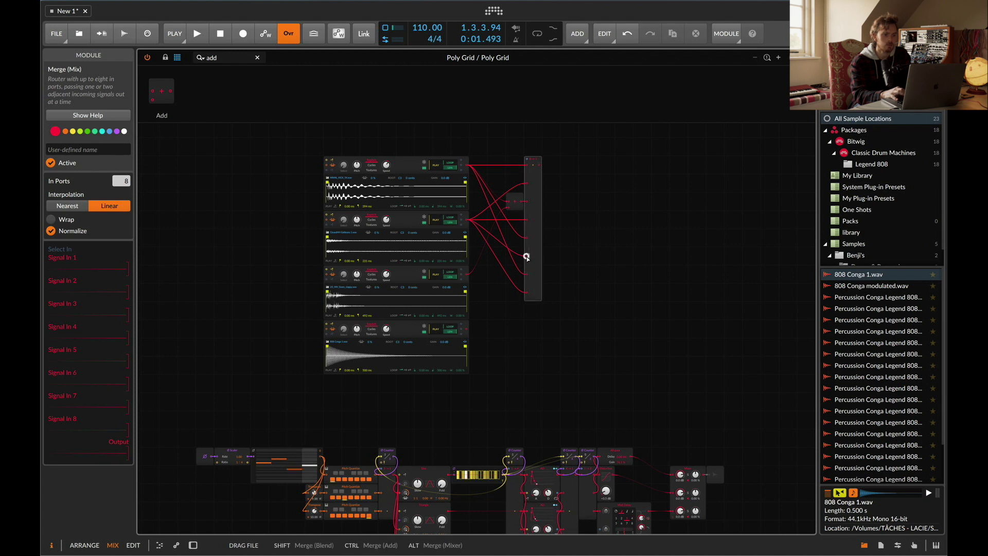
drag(526, 257, 527, 273)
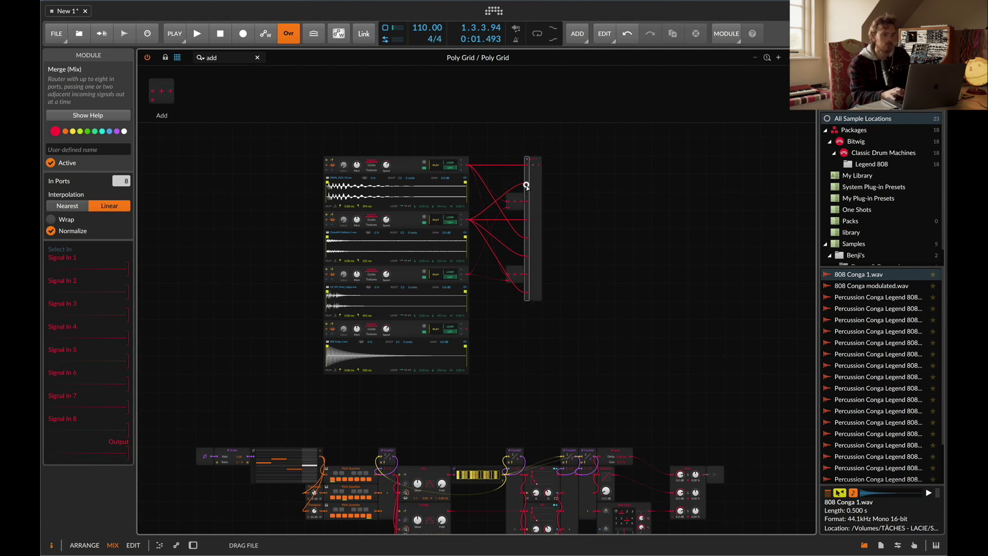
- Place another Add module in front of the Merge's signal input 2 and feed the conga Sampler's output into it
drag(570, 175, 598, 161)
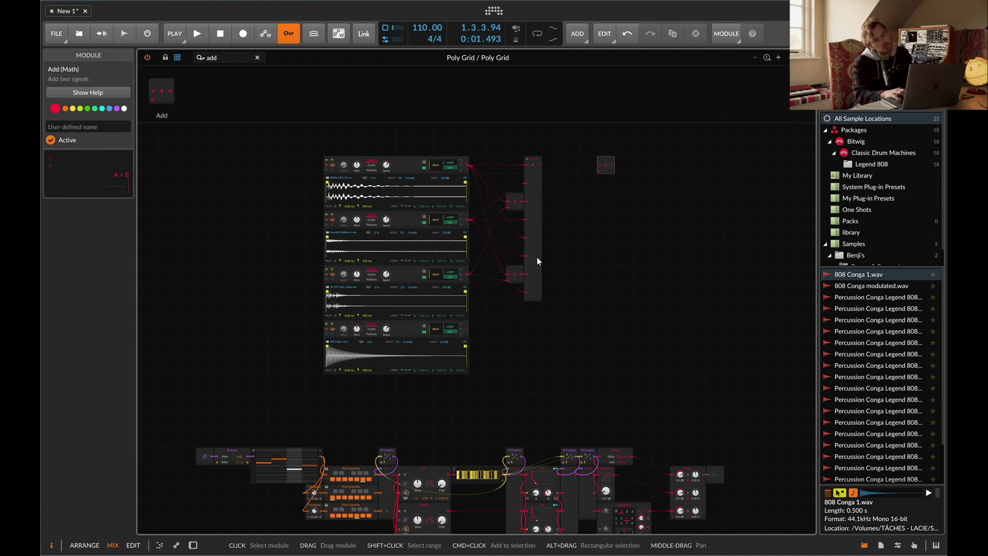
click(604, 162)
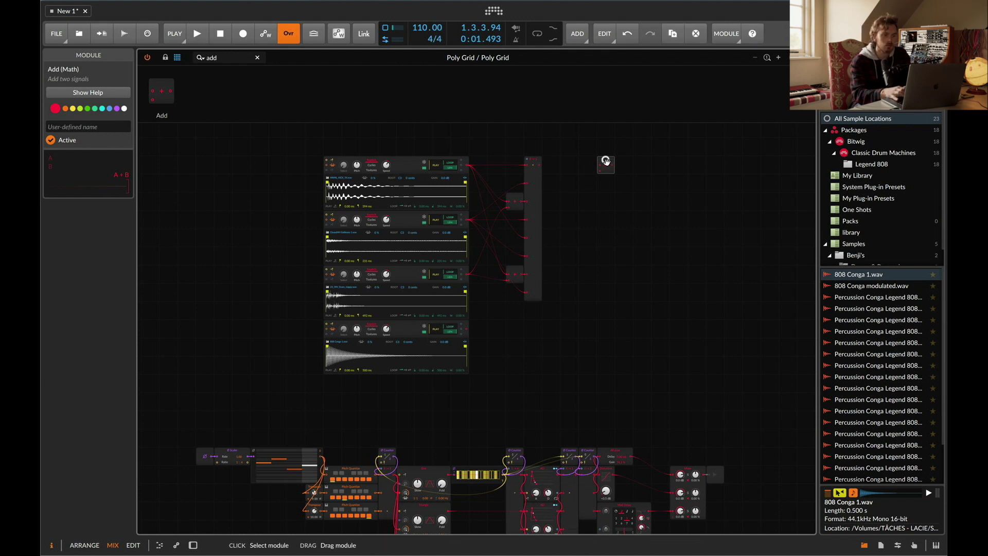
drag(607, 165, 527, 186)
drag(468, 329, 509, 191)
- Add a Gates sequencer in front of the Sampler stack and connect its gate output to the trigger inputs of all four Samplers
key(super+a)
text(gate)
drag(192, 233, 242, 237)
drag(328, 158, 326, 160)
drag(319, 217, 326, 214)
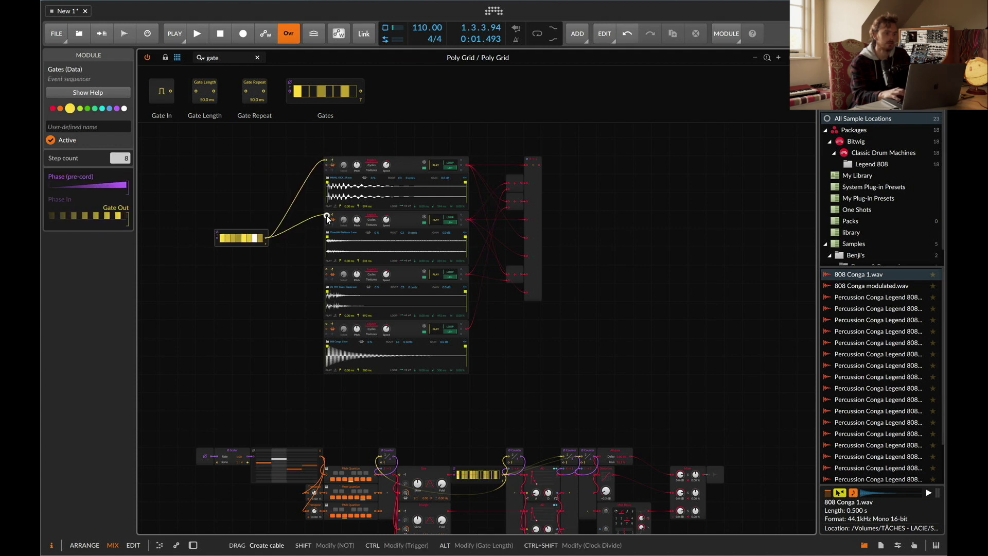
drag(325, 278, 325, 270)
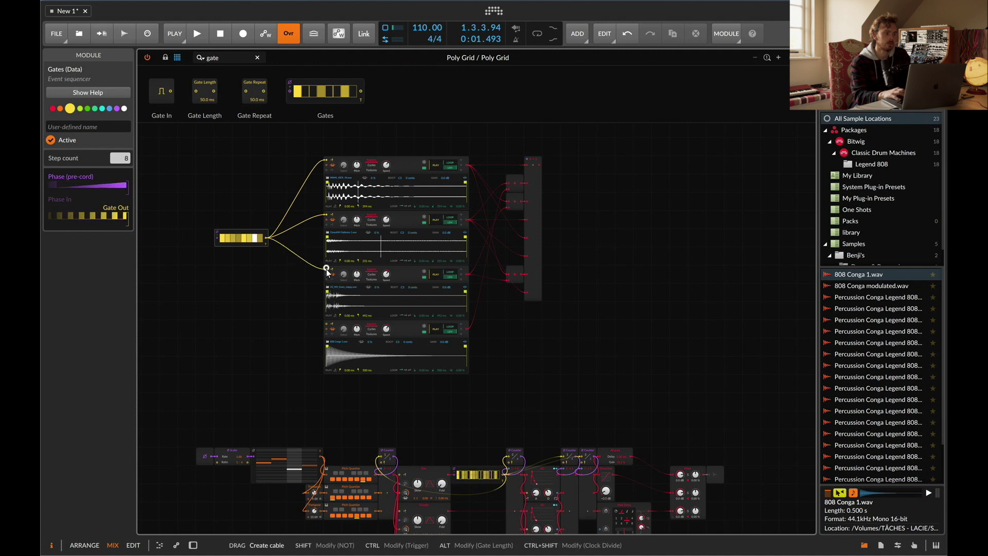
drag(333, 330, 327, 325)
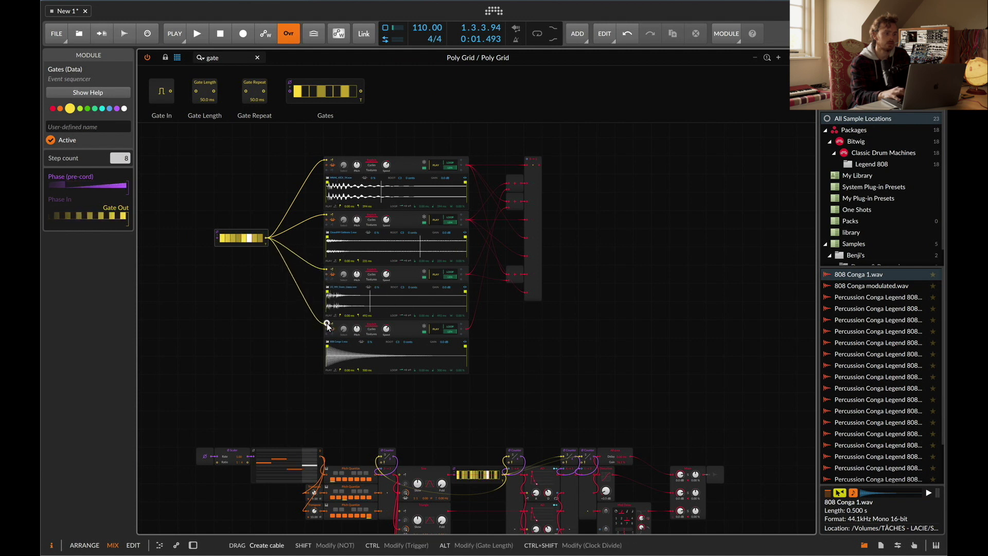
- Add a Counter on top of the Merge to drive its Select In, and wire the Gates output into the Counter's Reset In
click(209, 61)
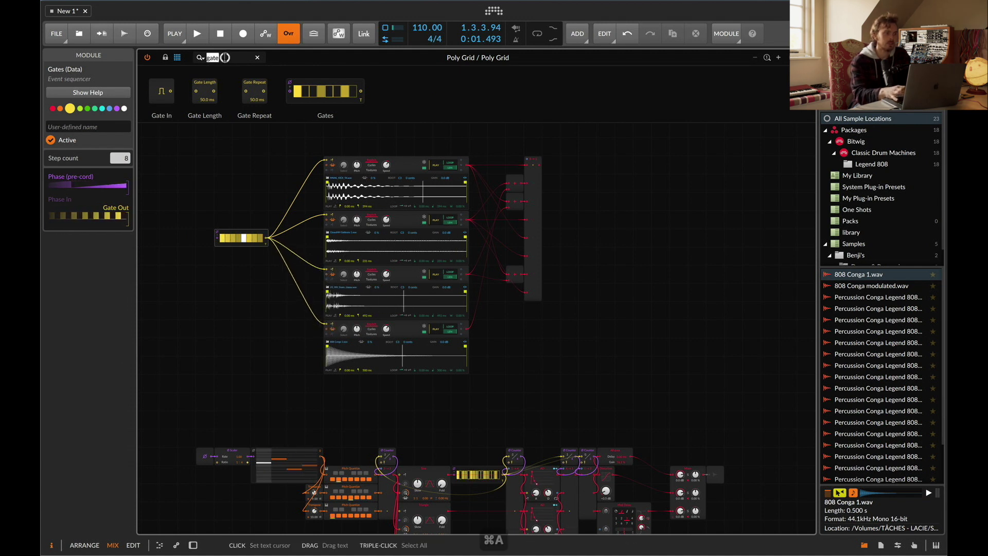
text(count)
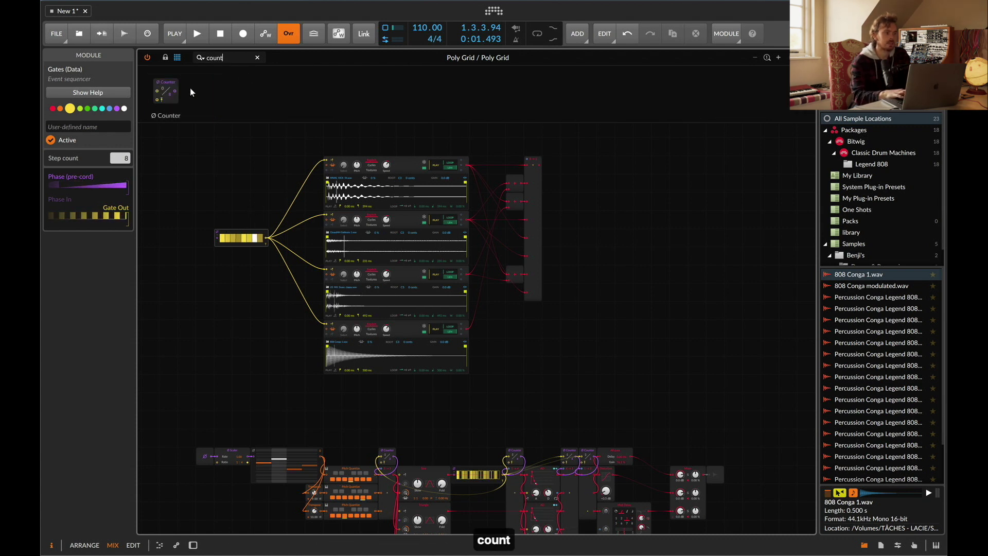
drag(166, 92, 540, 150)
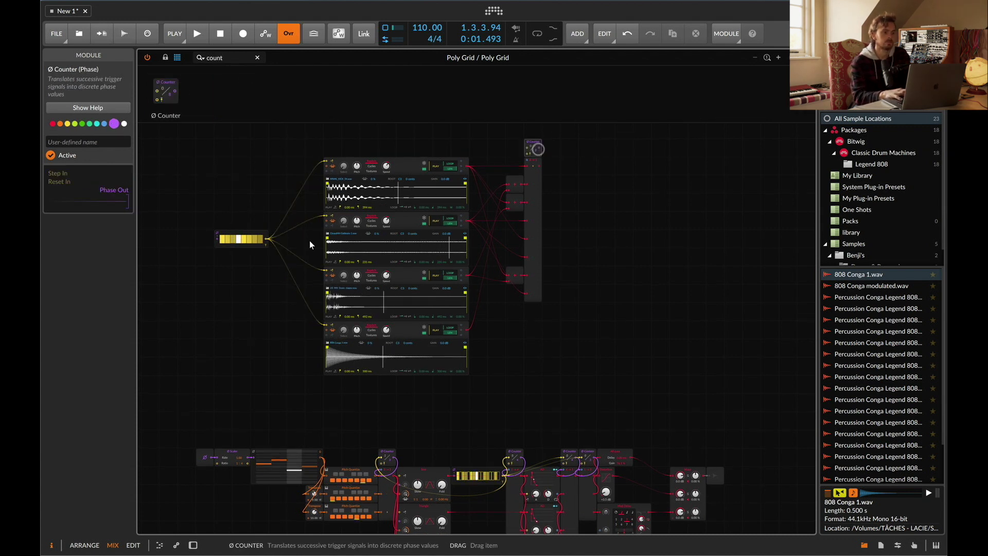
drag(267, 239, 528, 161)
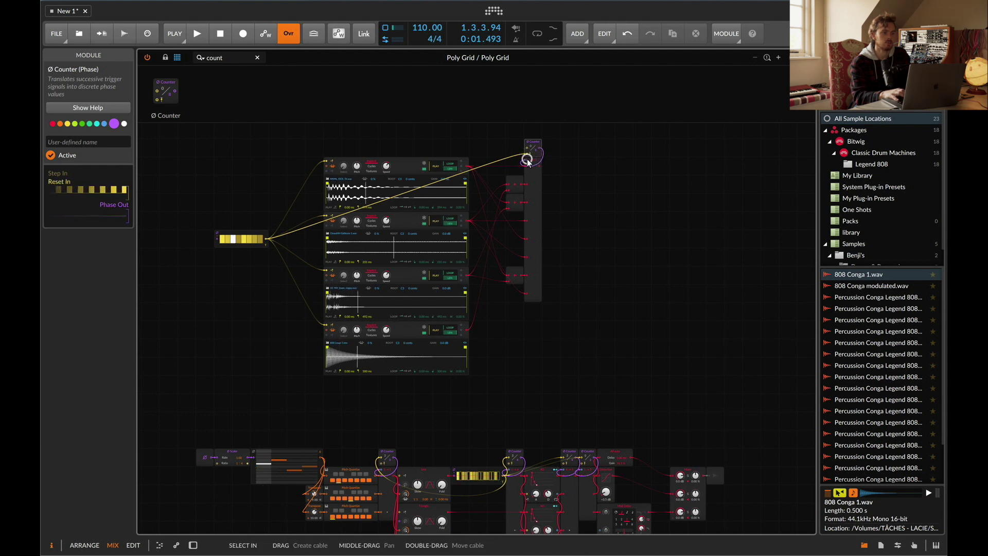
- Connect the Gates output to the Counter's Step In instead and enable Wrap on the Merge
click(536, 211)
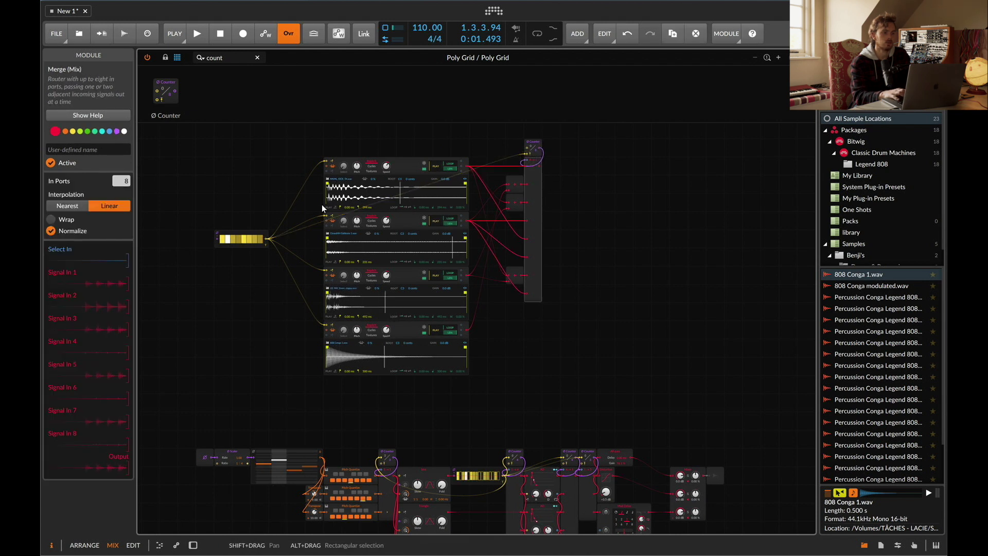
drag(527, 149, 266, 239)
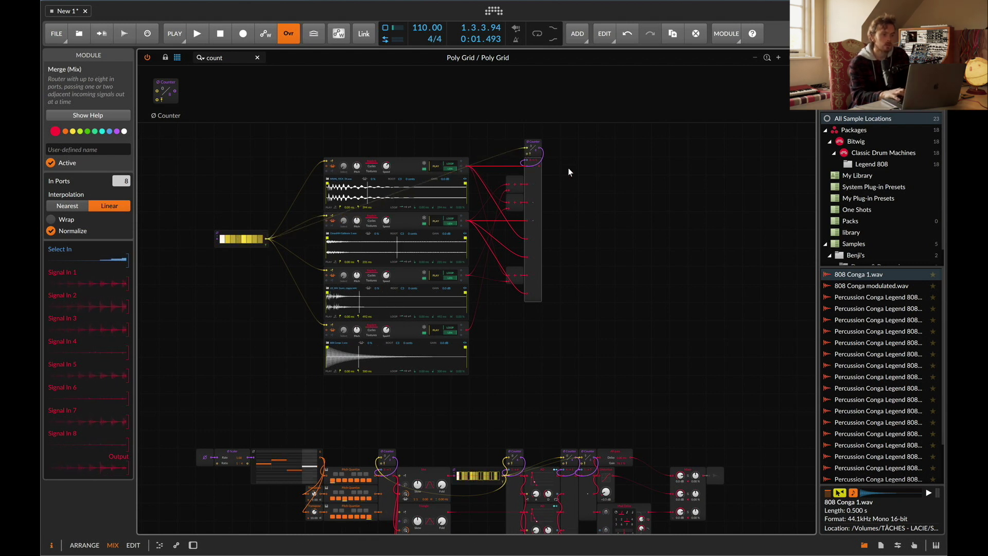
click(51, 219)
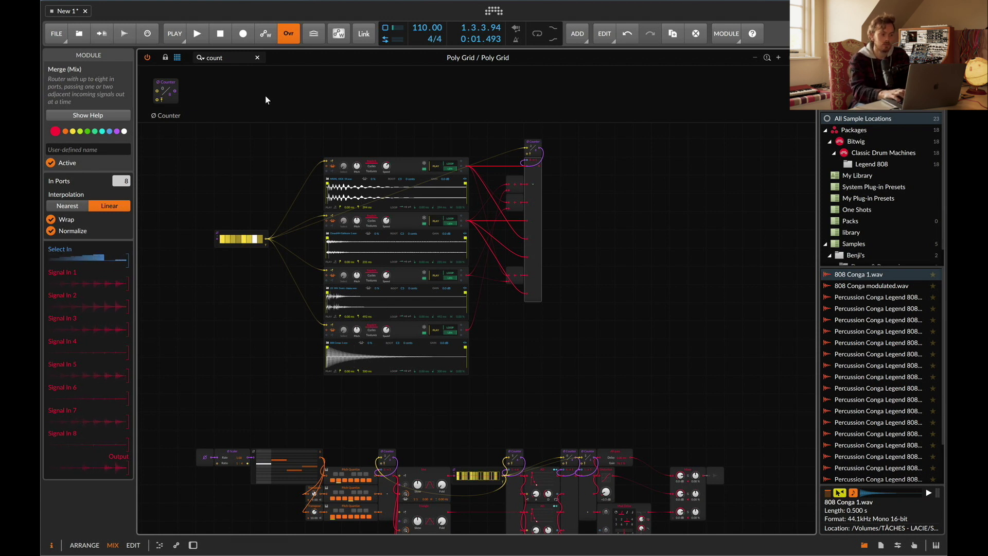
- Add an Audio Out module fed by the Merge's output and place it a short distance to the Merge's right
click(233, 57)
key(super+a)
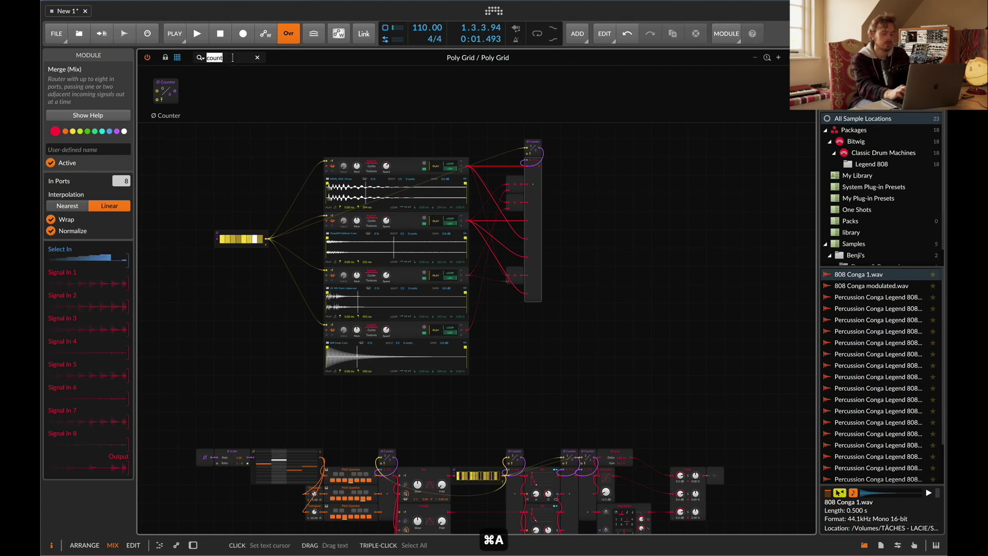
text(out)
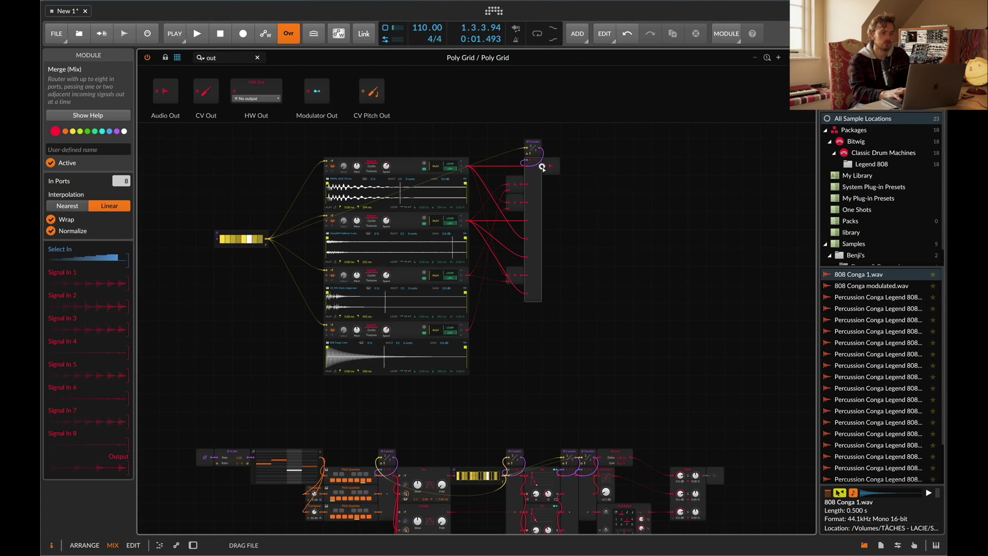
click(552, 166)
drag(570, 174, 588, 173)
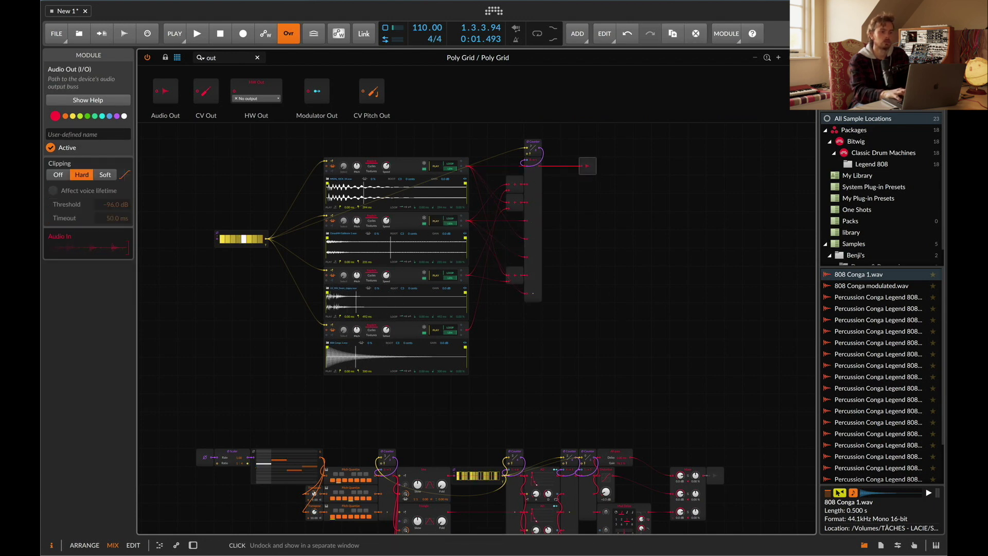
- Switch off the Delay-2 device on the second Poly Grid track and reopen the Poly Grid editor
key(Escape)
double_click(247, 66)
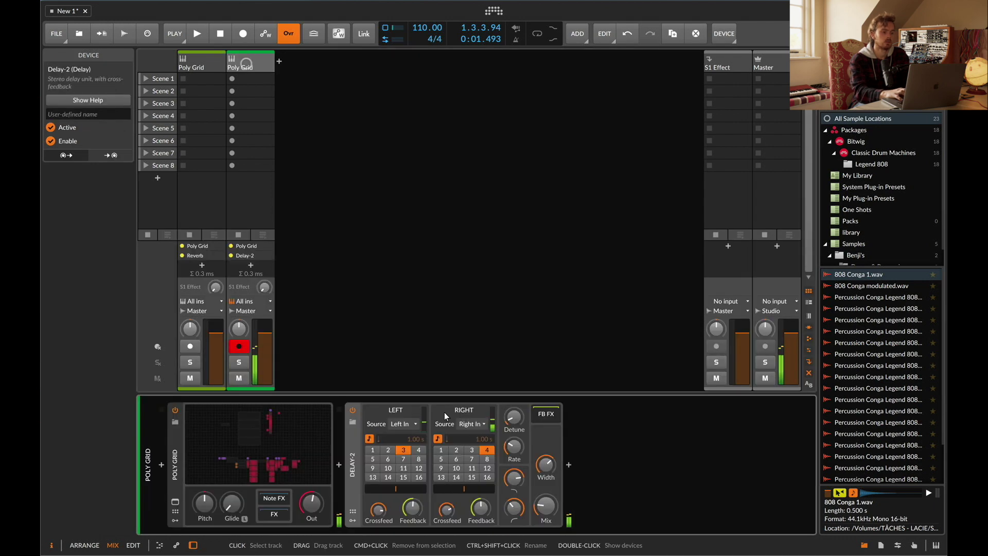
click(353, 408)
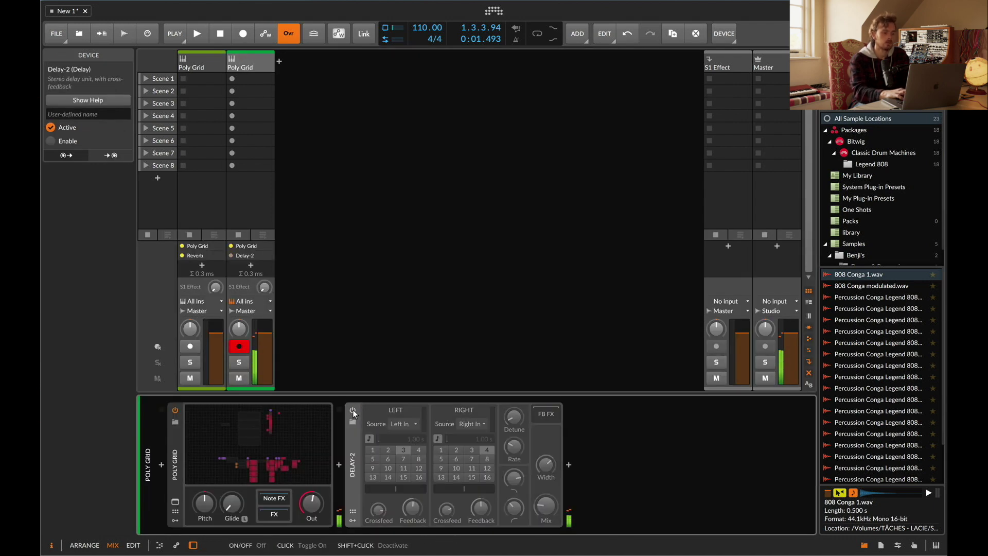
click(243, 445)
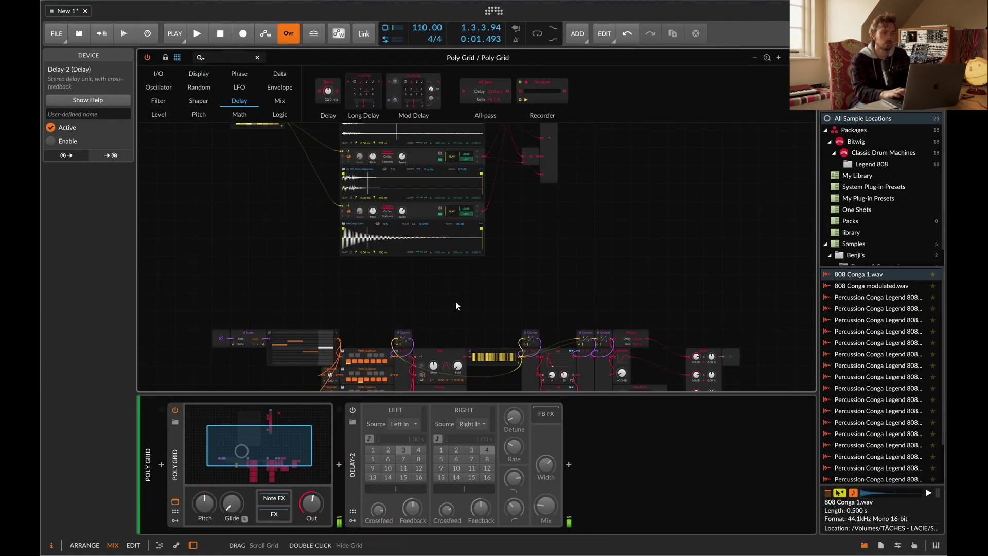
double_click(457, 302)
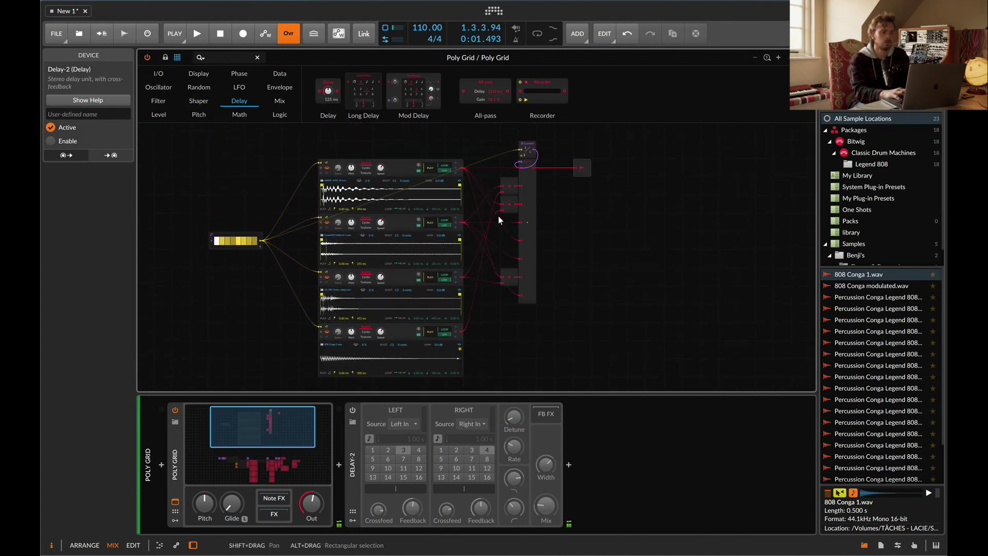
- Move the drum patch's Audio Out farther to the right, leaving more space after the Merge
scroll(498, 215, down, 5)
scroll(498, 215, right, 8)
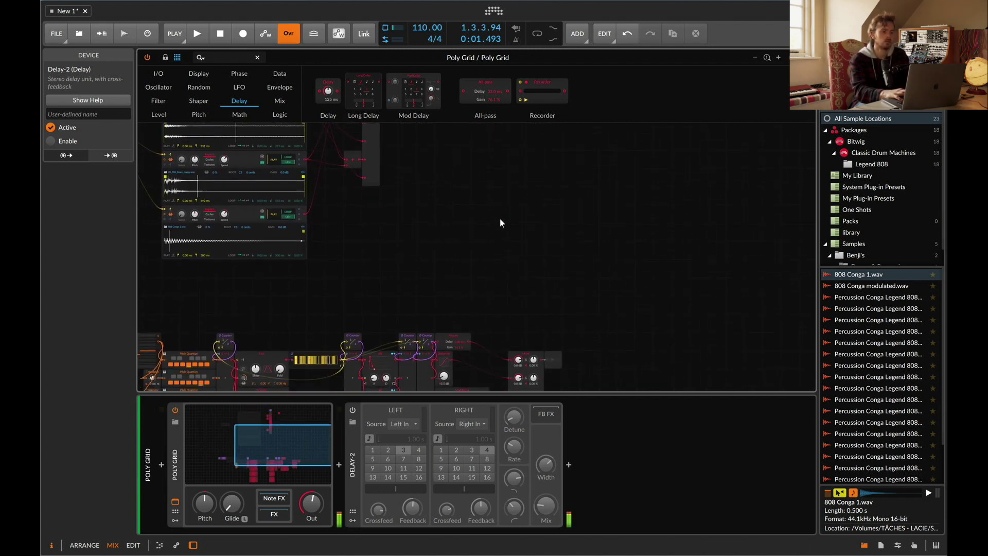
click(560, 362)
scroll(560, 356, up, 6)
drag(375, 167, 495, 169)
scroll(360, 258, left, 2)
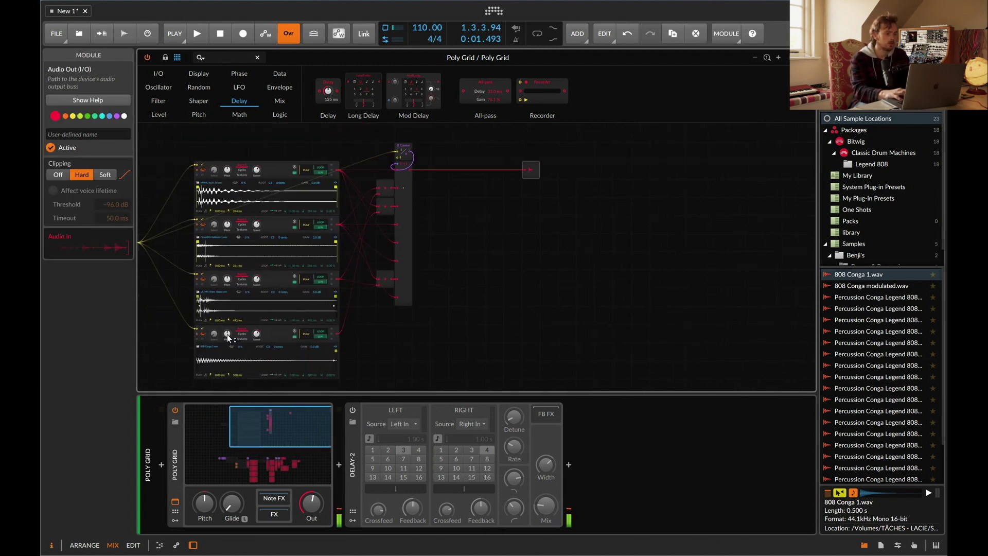
- Try the conga Sampler's Pitch at 5, 6 and 7 semitones, and finish by setting it to -5
mouse_move(227, 334)
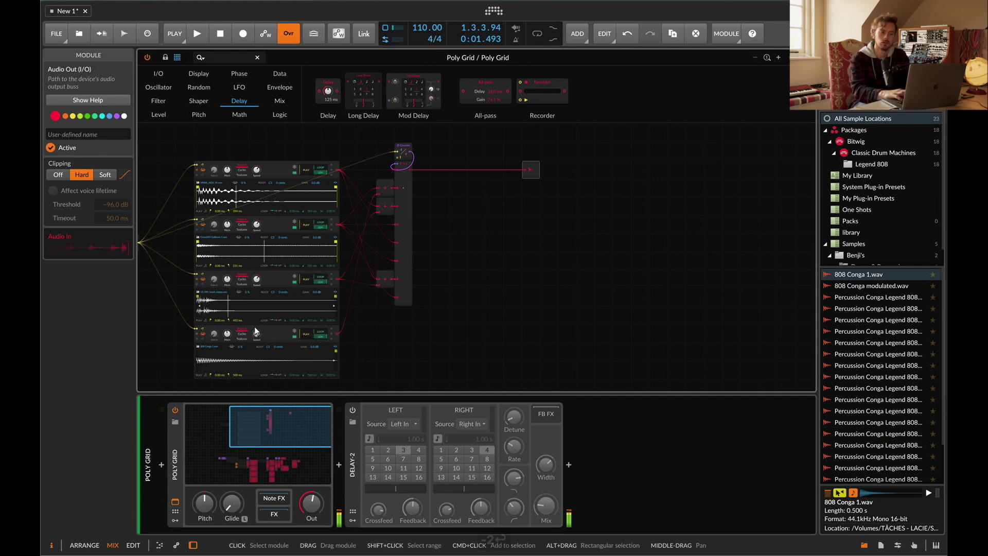
super+click(227, 334)
text(5)
key(Return)
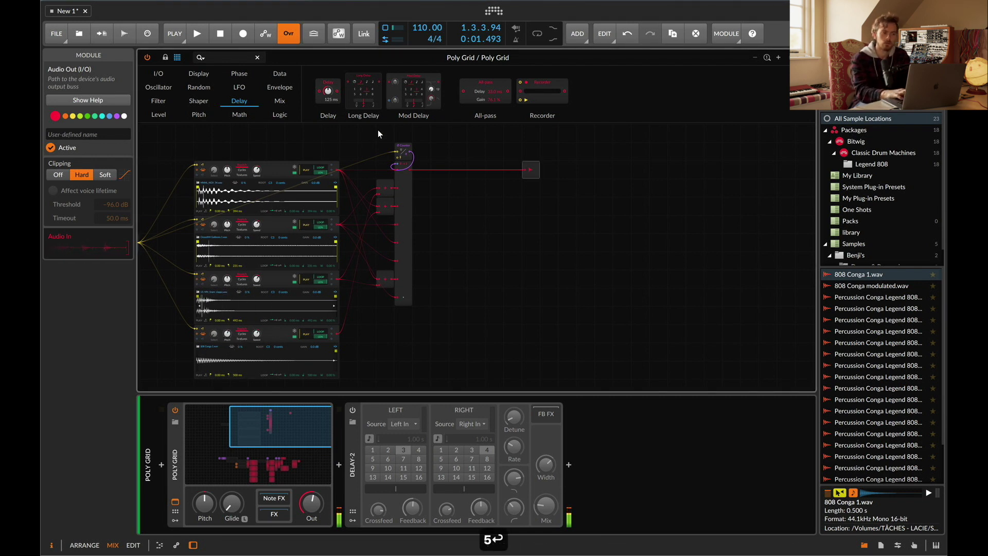
super+click(227, 335)
text(6 st)
key(Return)
super+click(227, 334)
text(7.00 st)
key(Return)
super+click(227, 334)
text(-5)
key(Return)
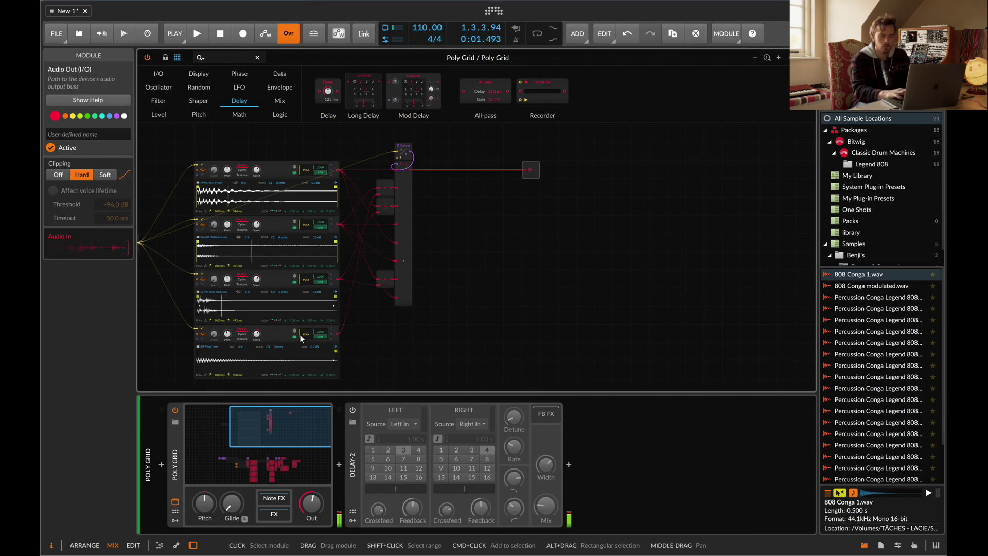
- Search the samples for kick and replace the conga in the fourth Sampler with Zenhiser P80KD01 030.wav
text(kick)
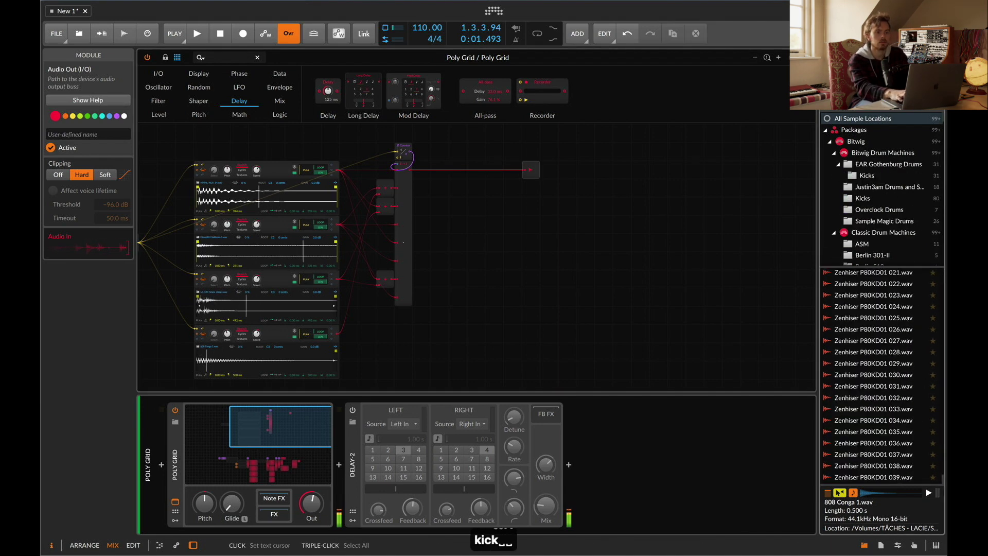
drag(875, 374, 268, 360)
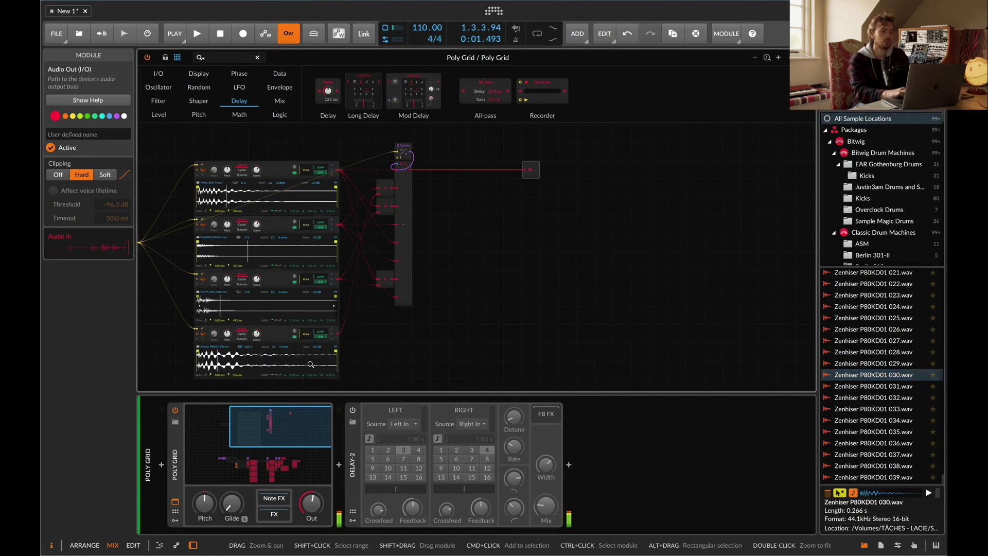
scroll(311, 365, down, 10)
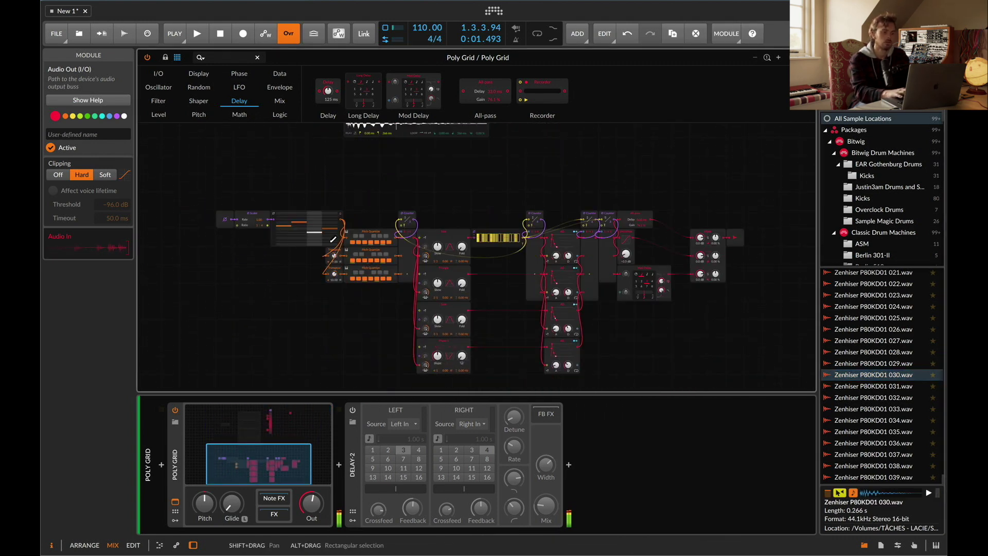
- Insert a Transpose module after the synth patch's pitch step sequencer, before the top Pitch Quantize module, and set it to -12 semitones
scroll(355, 247, right, 5)
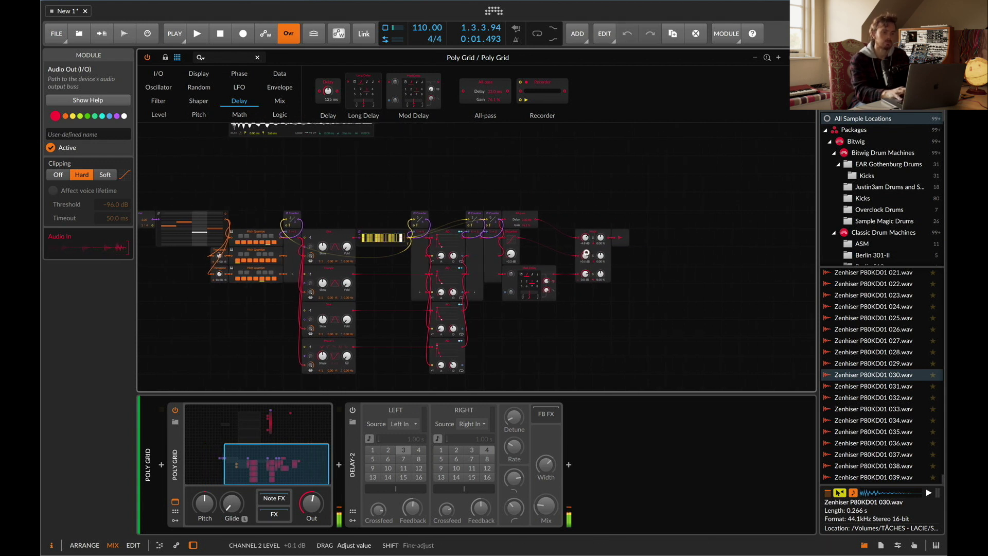
scroll(412, 252, left, 1)
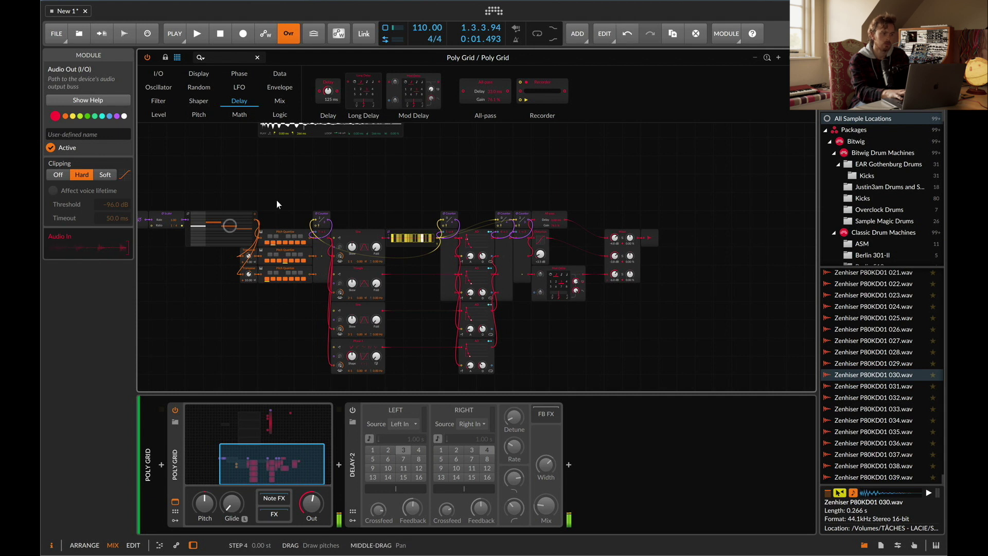
click(215, 57)
text(tr)
drag(292, 93, 261, 220)
text(-12)
key(Return)
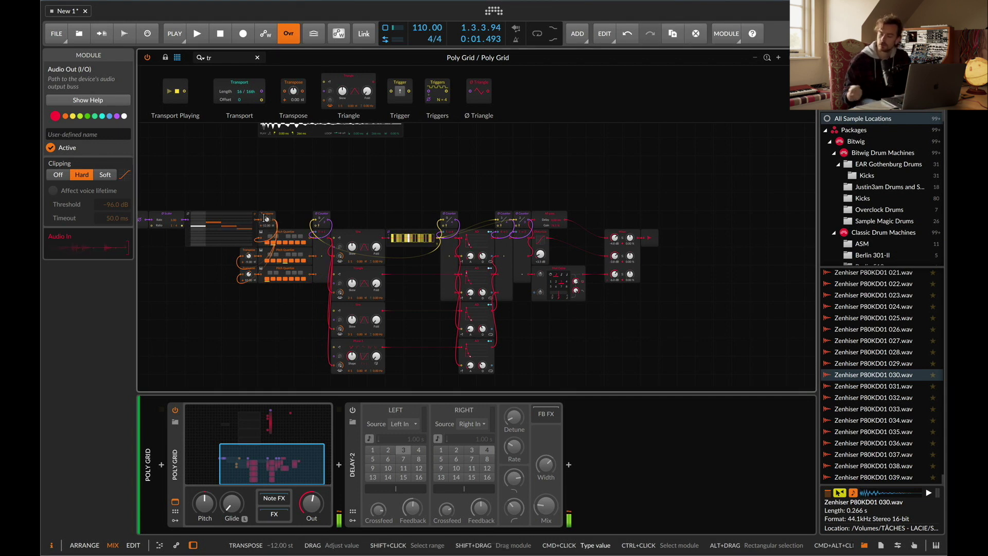
- Delete the Audio Out module that follows the drum patch's eight-input Merge
scroll(360, 242, left, 2)
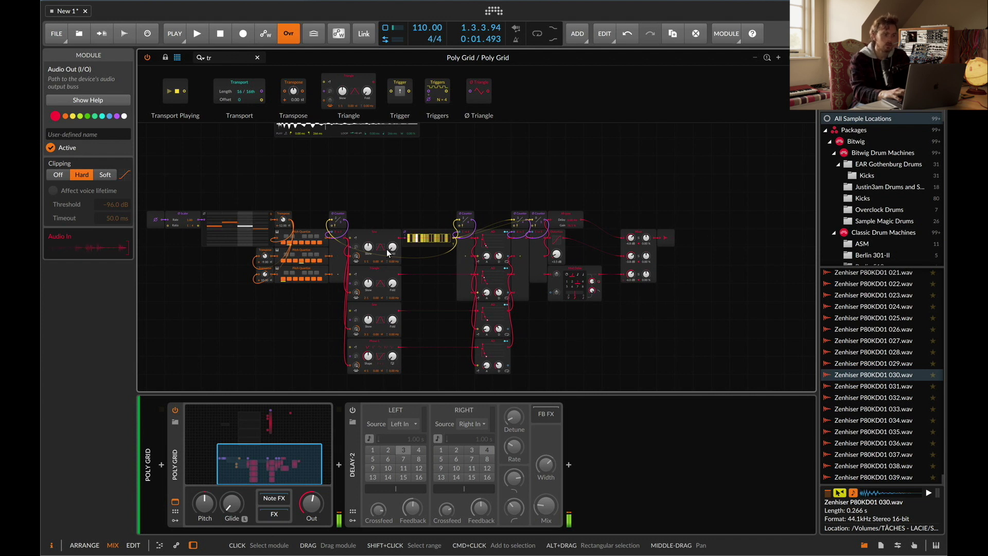
scroll(387, 252, up, 5)
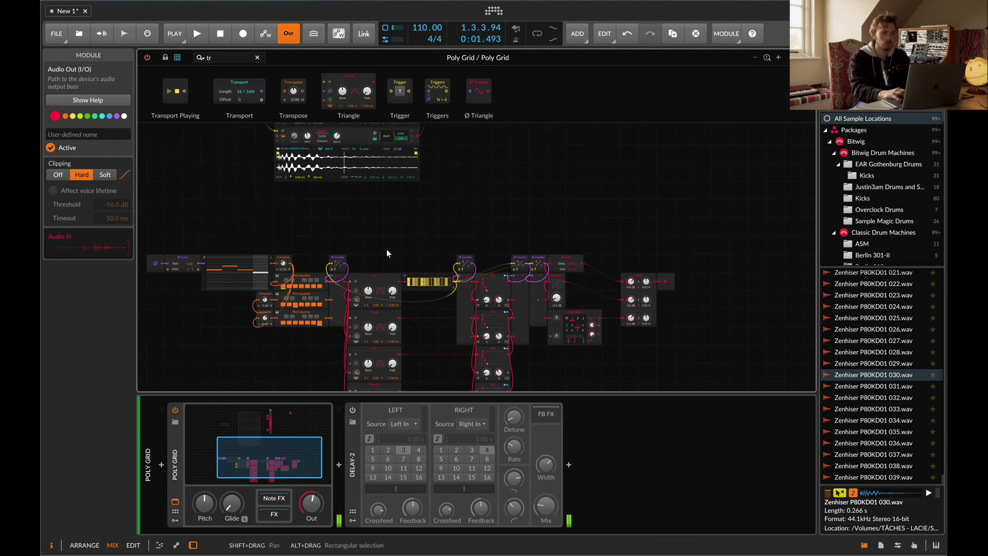
scroll(387, 249, left, 2)
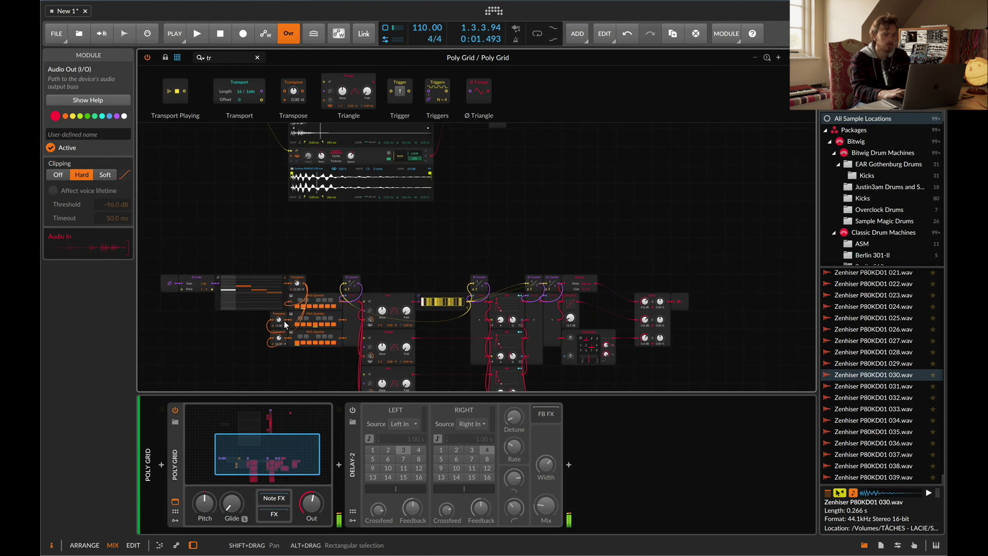
click(432, 206)
key(BackSpace)
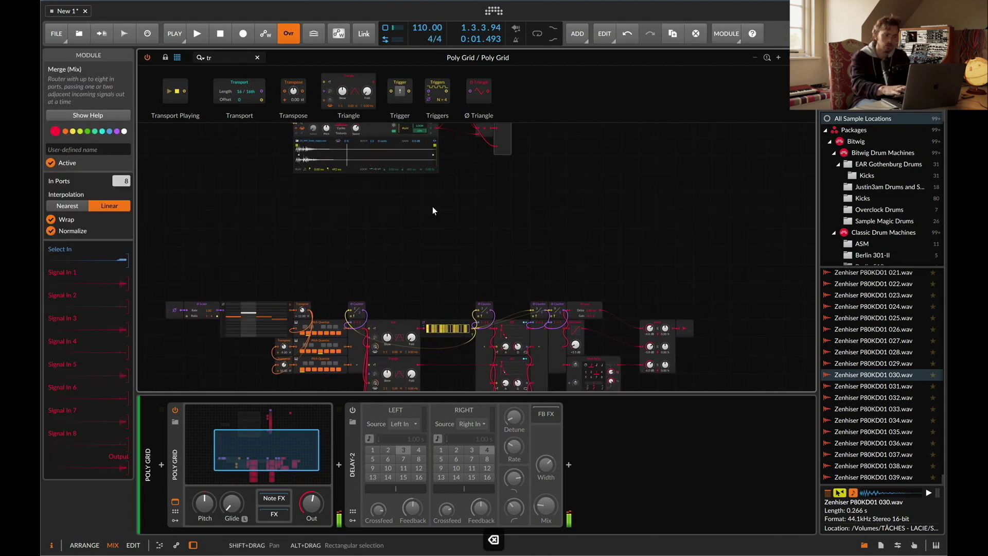